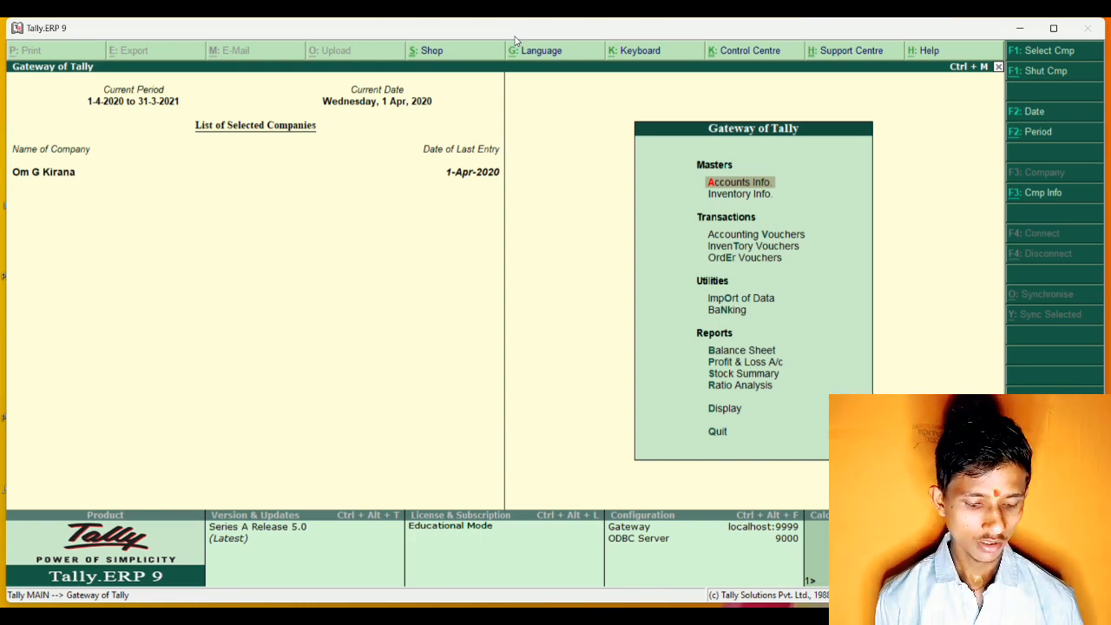
Shut the currently open company Om G Kirana.
key(alt+F3)
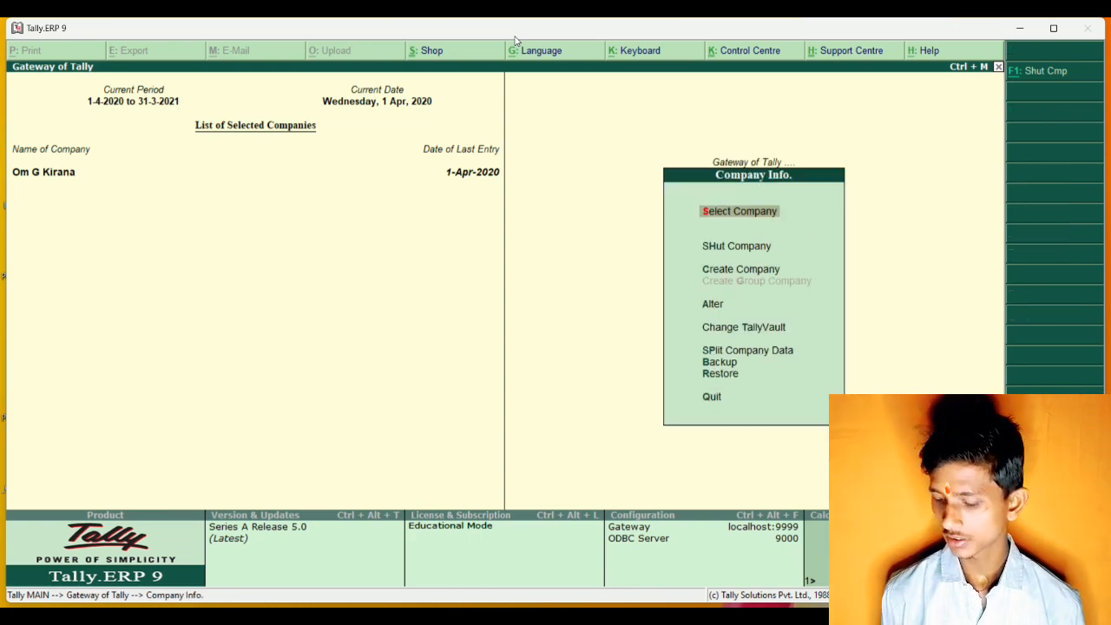
key(Down)
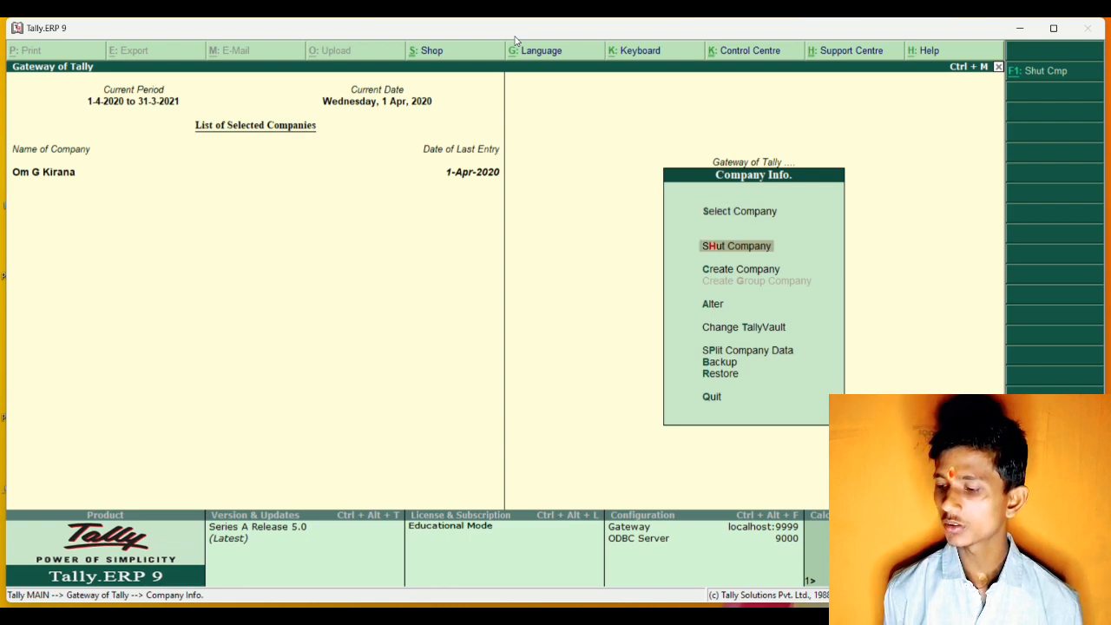
key(Return)
key(Return)
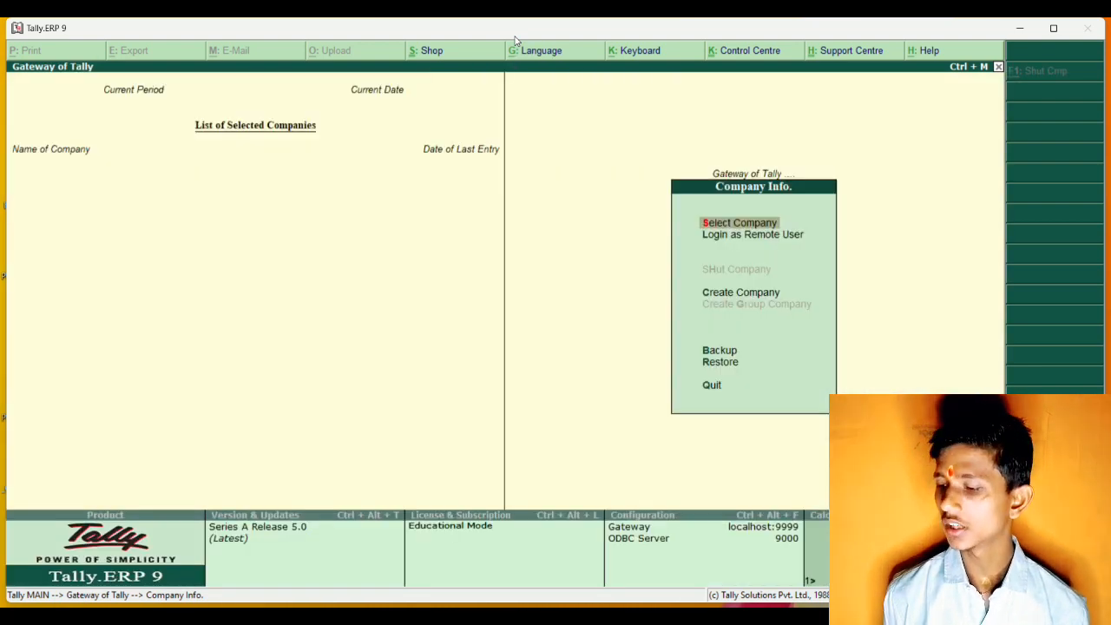
Start creating a new company with Transfer as both its name and its mailing name.
key(Down)
key(Down)
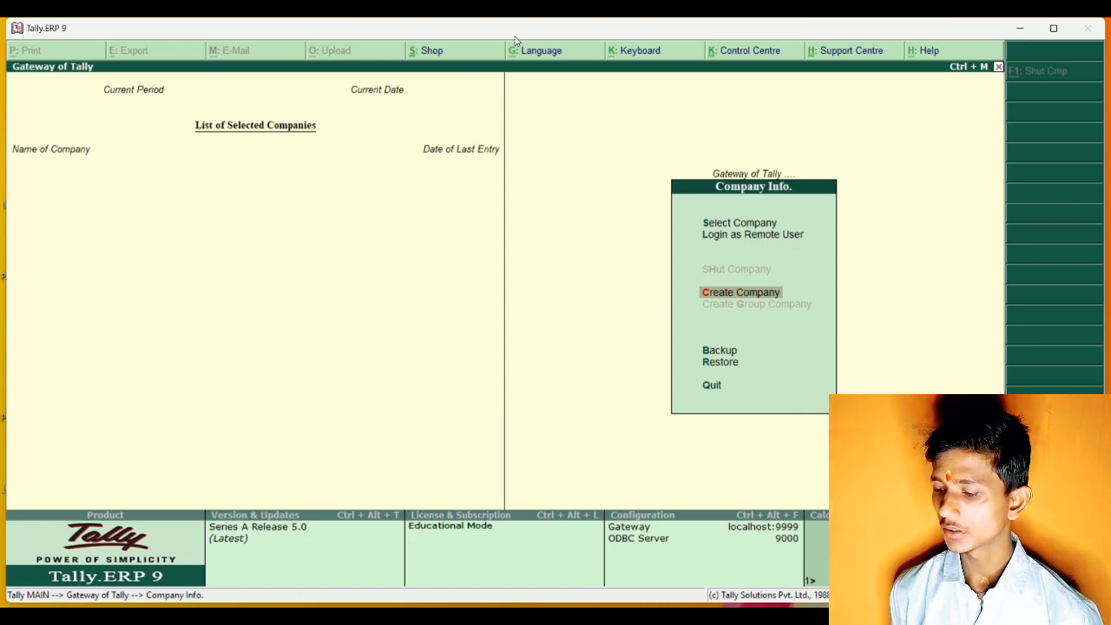
key(Return)
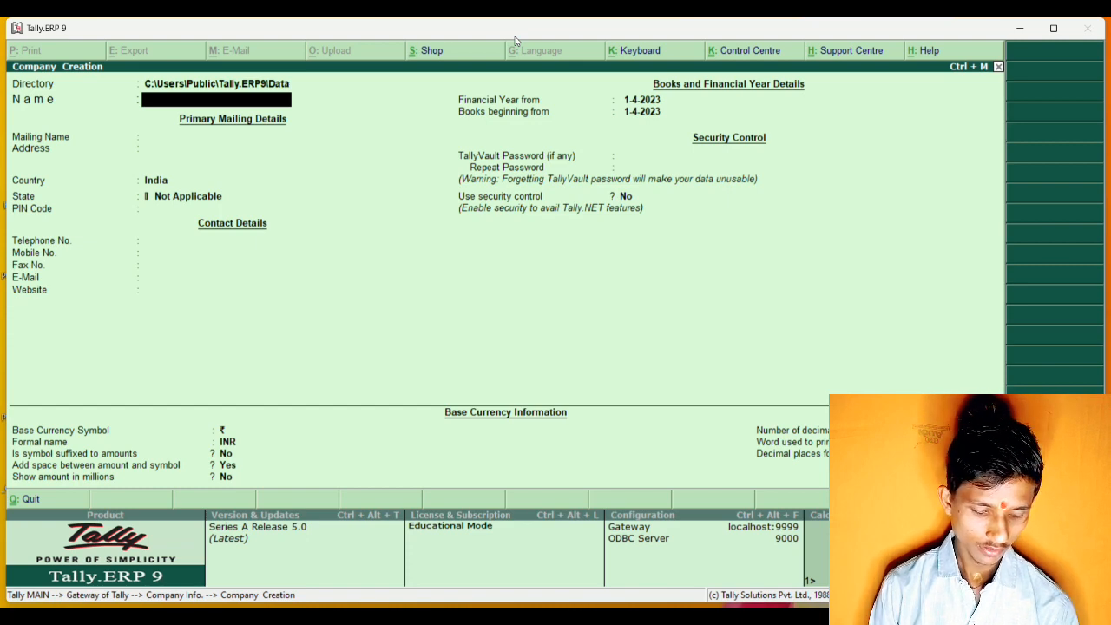
text(Tra)
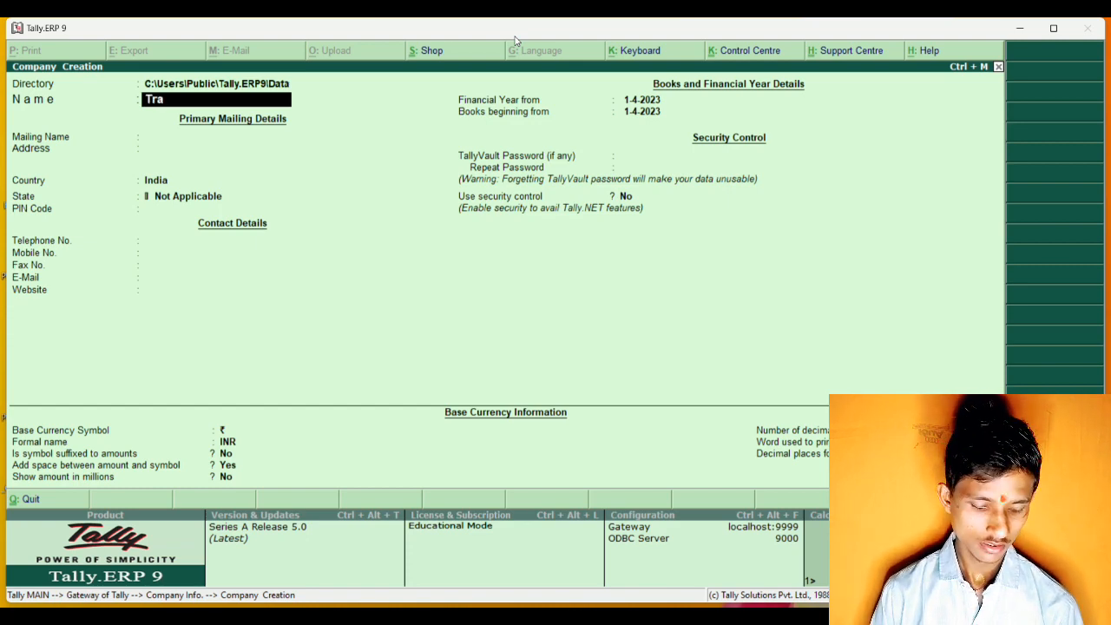
text(ns)
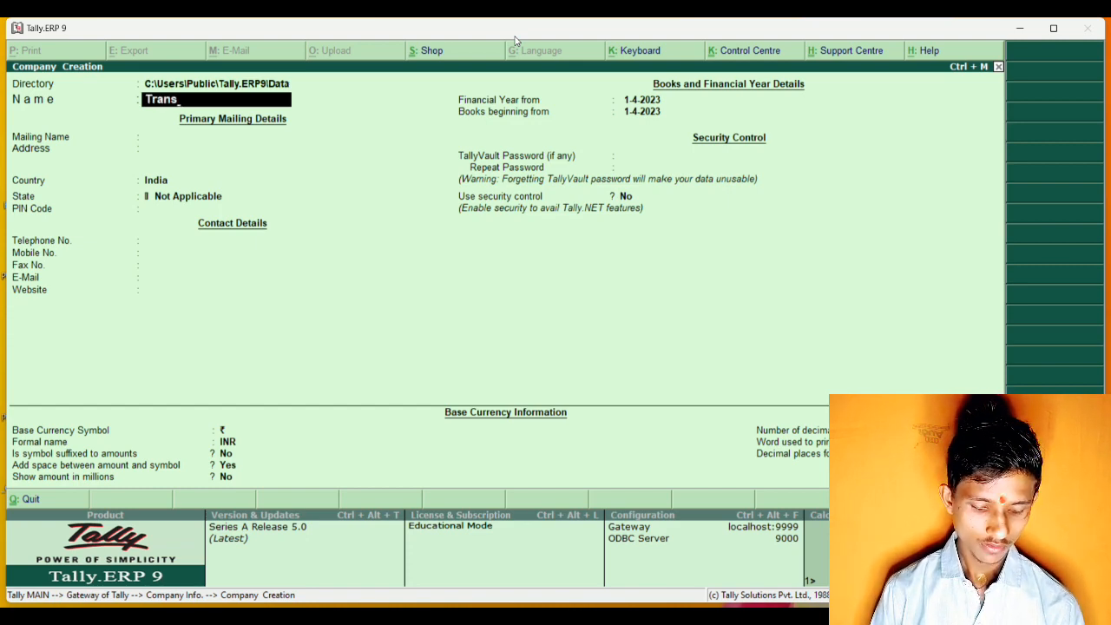
text(fer)
key(Return)
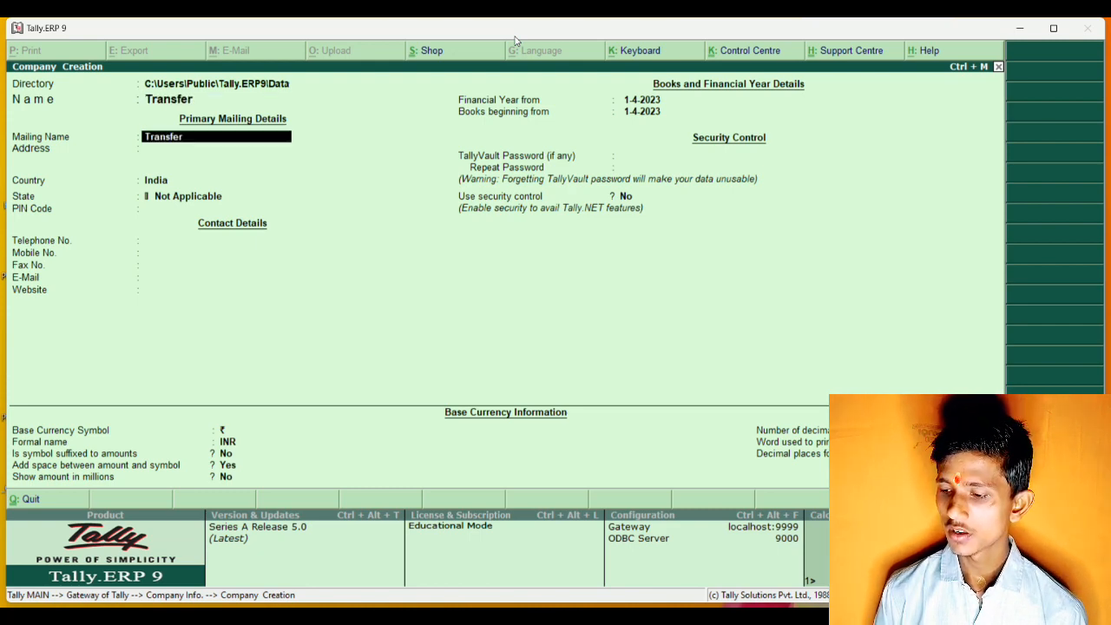
key(Return)
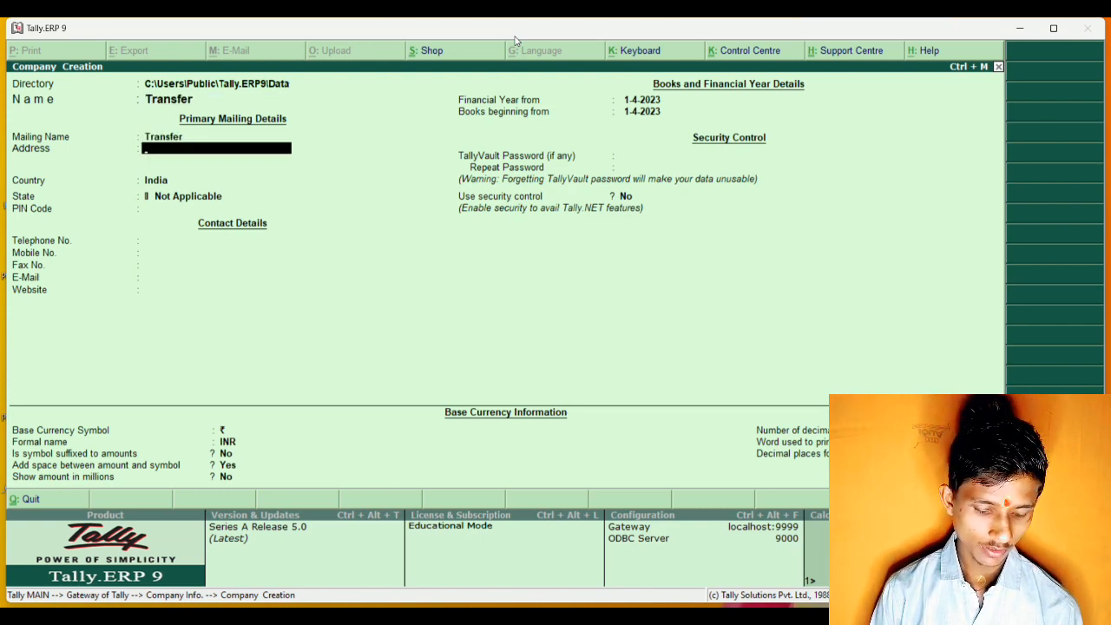
Enter the new company's address on the first address line and leave the remaining line blank.
text(Tt)
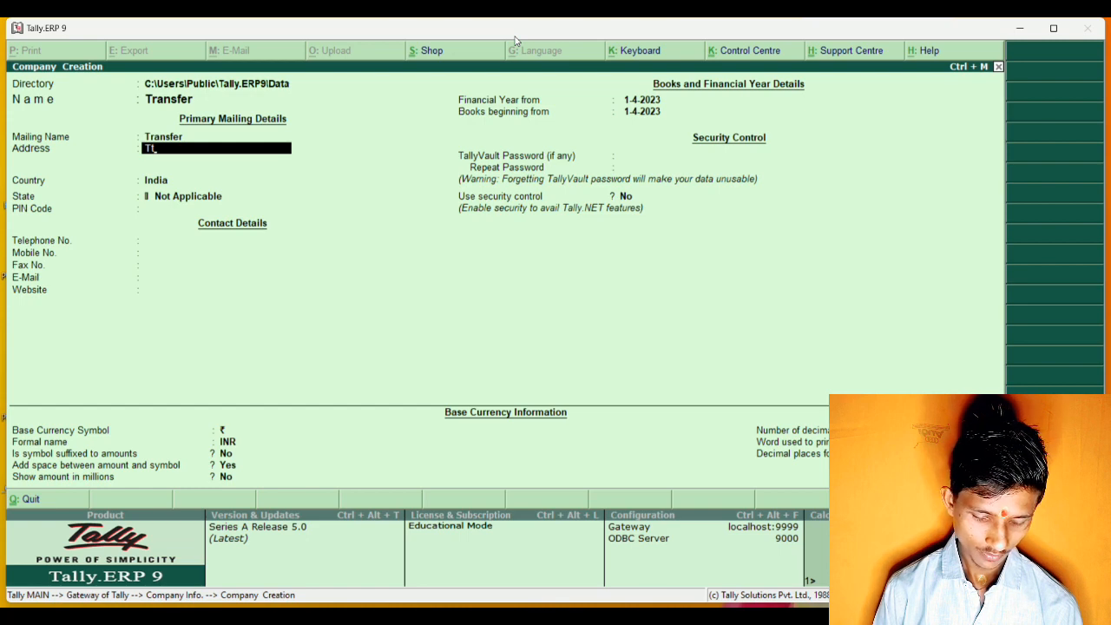
key(BackSpace)
text(ho)
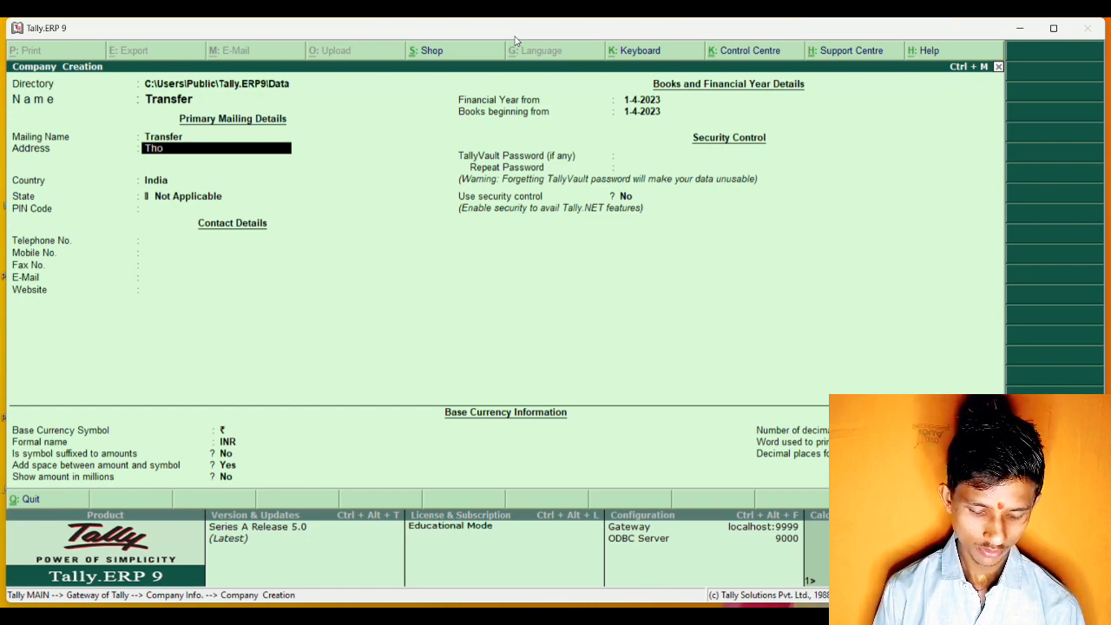
text(othi)
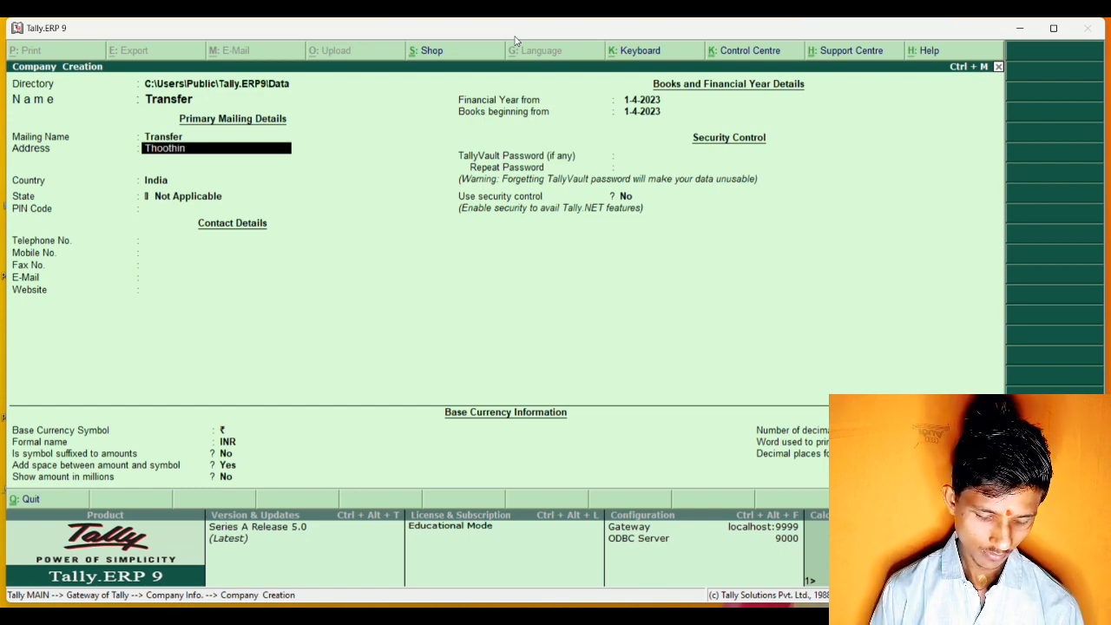
text(bari)
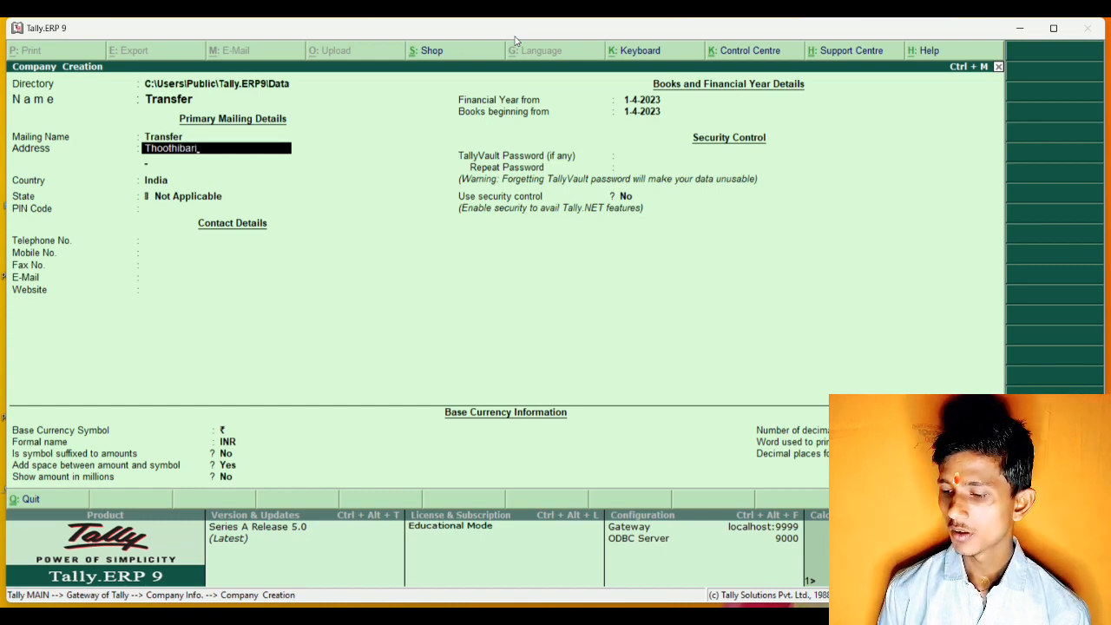
key(Return)
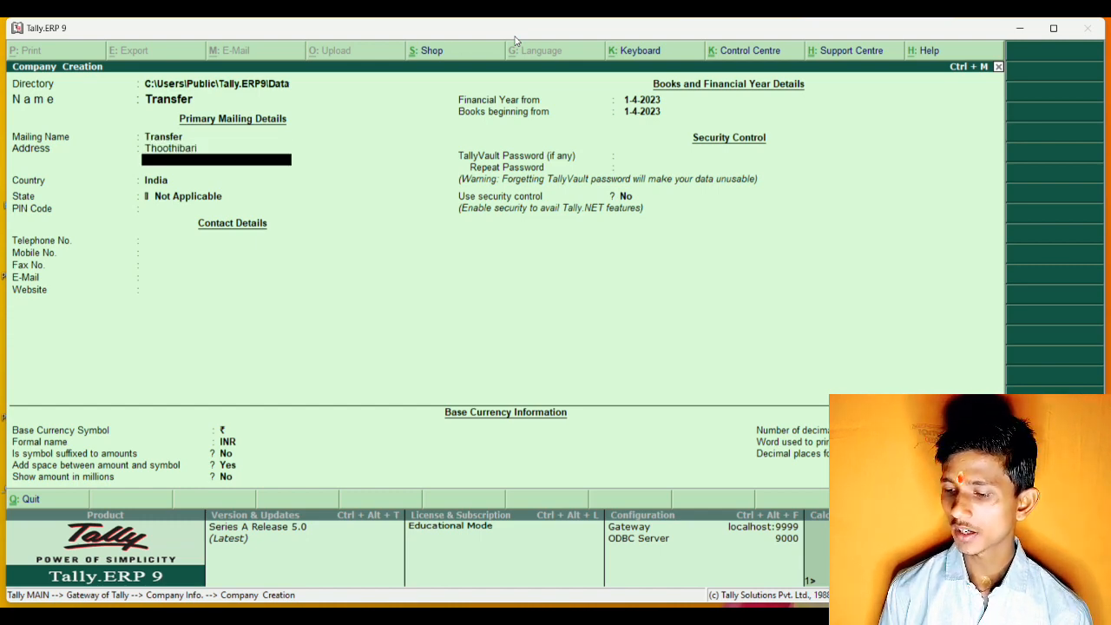
key(Return)
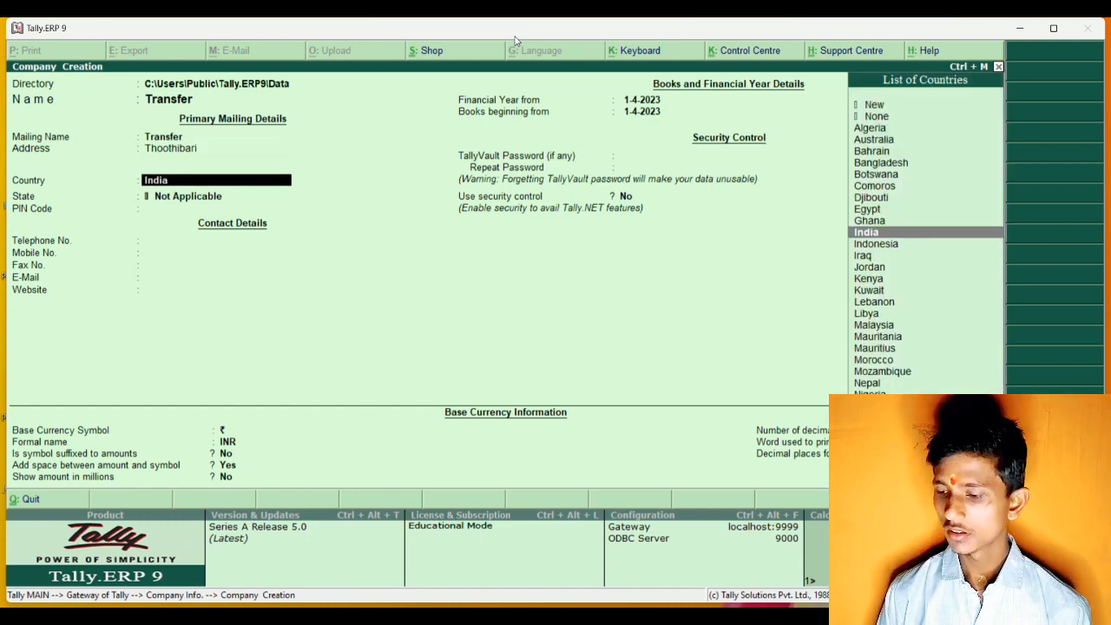
Keep India as the country, set the state to Uttar Pradesh and enter the company's postal PIN code.
key(Return)
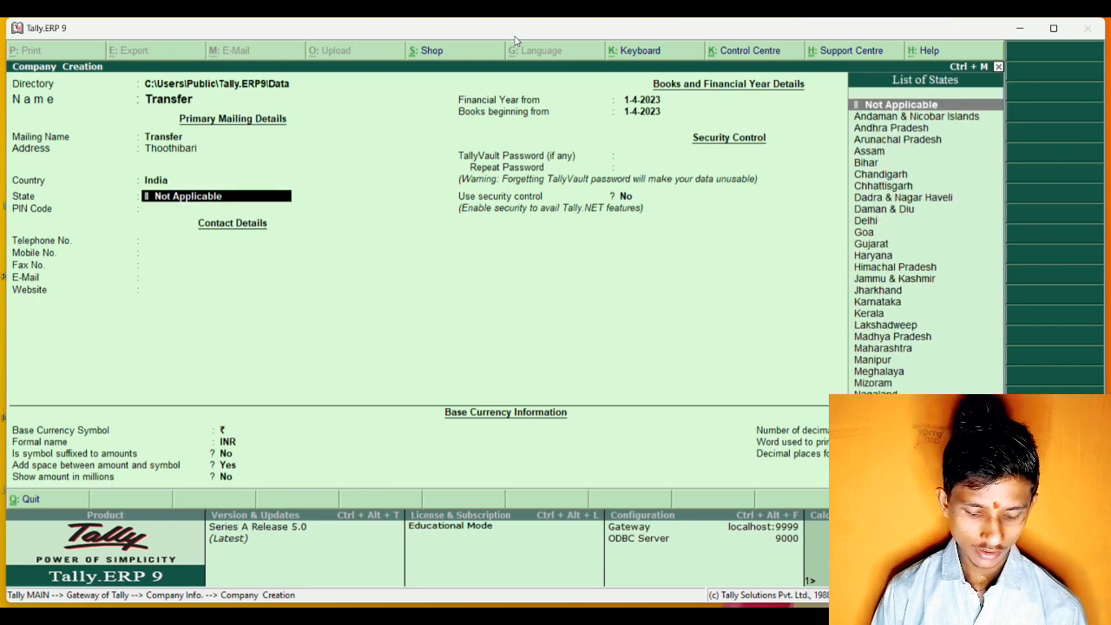
text(up)
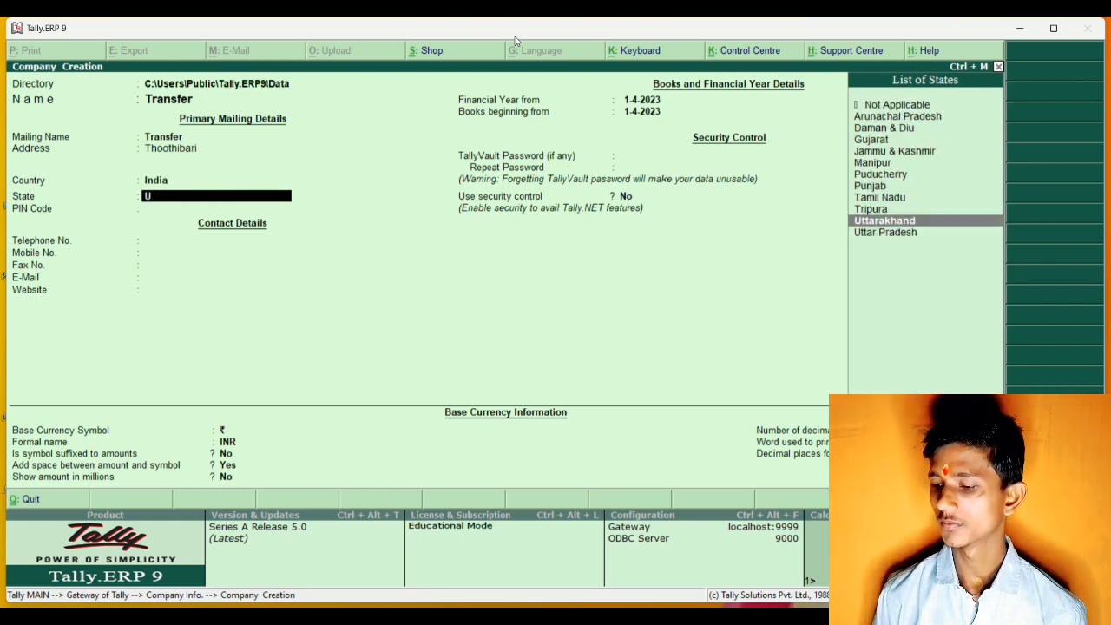
key(Return)
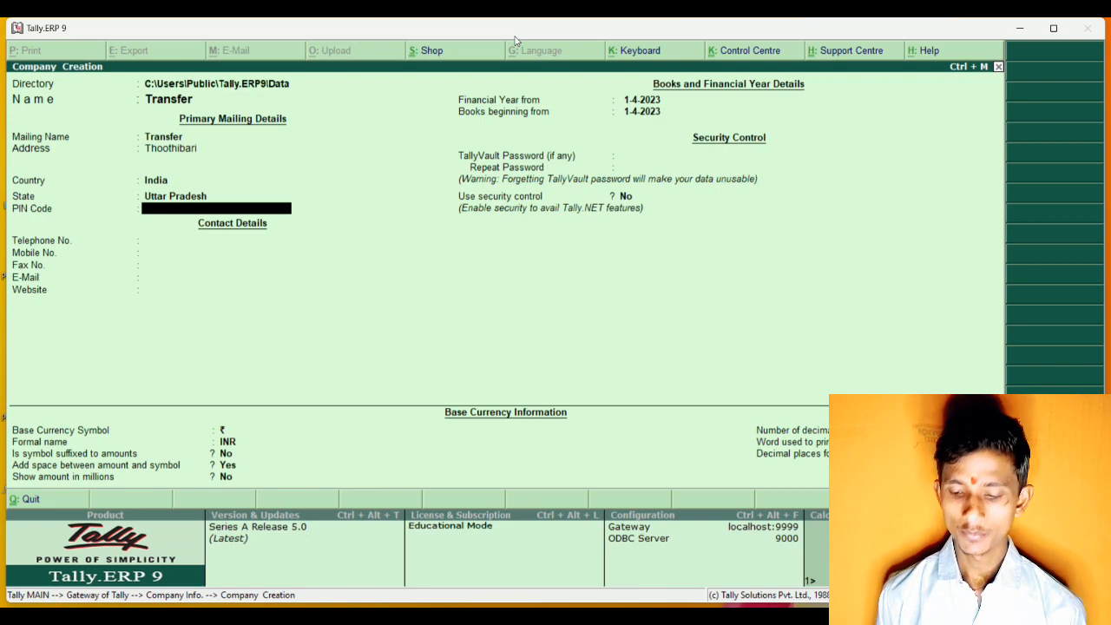
text(2)
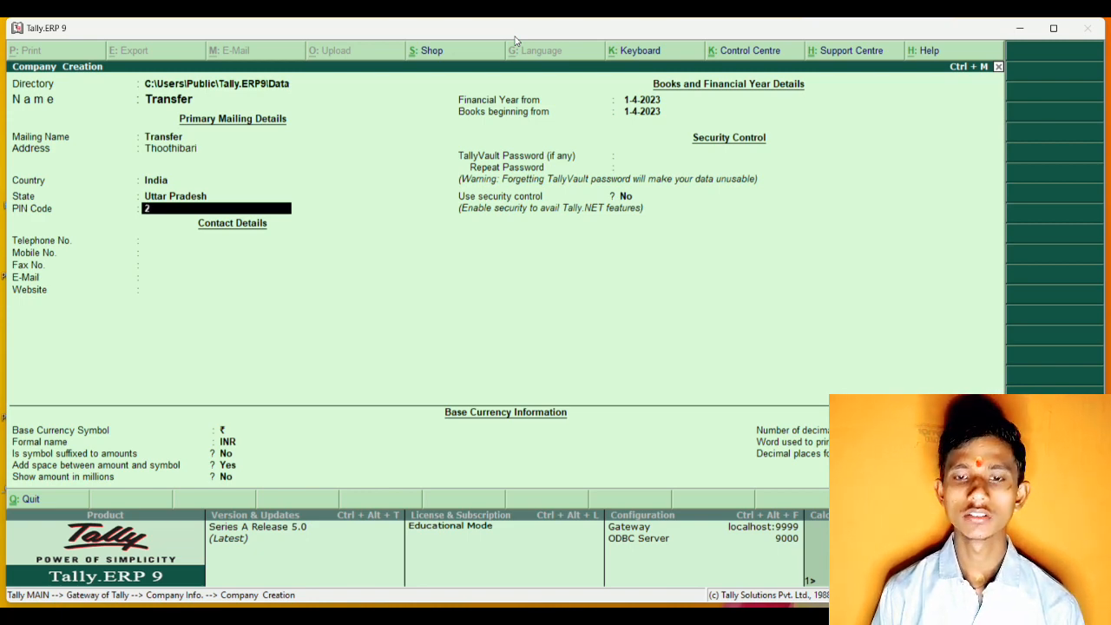
text(73305)
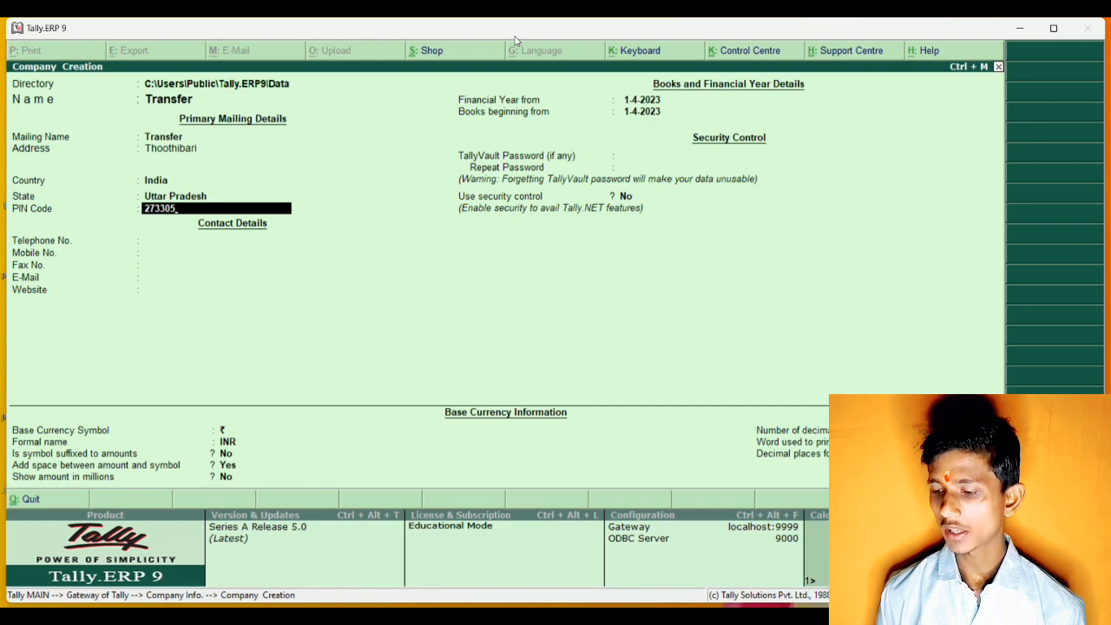
key(Return)
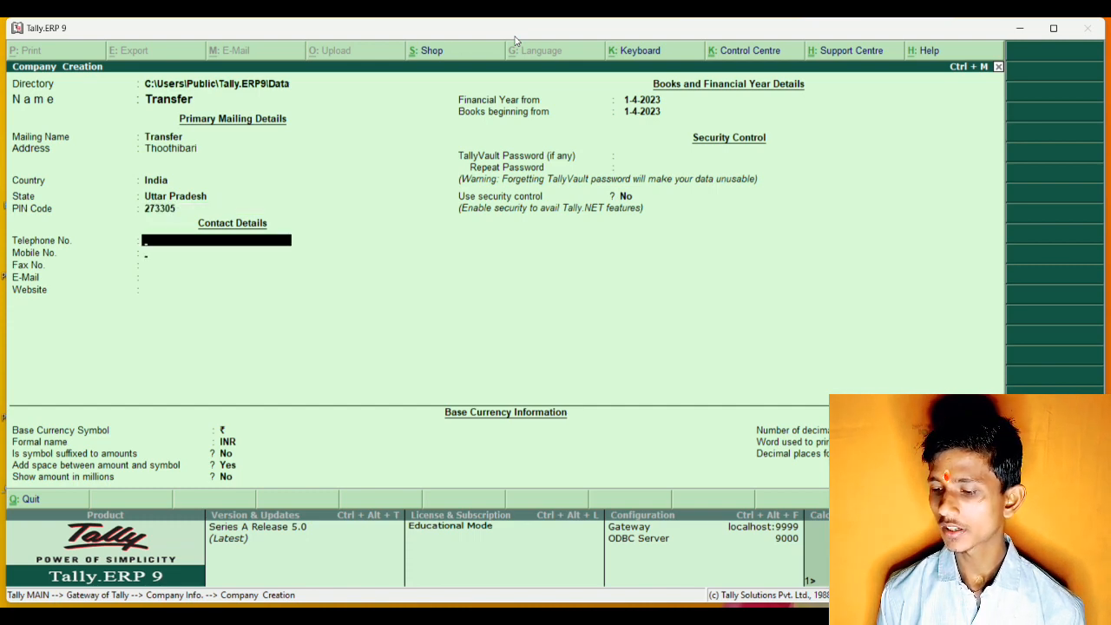
Set the financial year and books to begin on 1-4-2020 and save the new company without contact details.
key(Return)
key(Return)
key(Return)
key(Return)
key(Return)
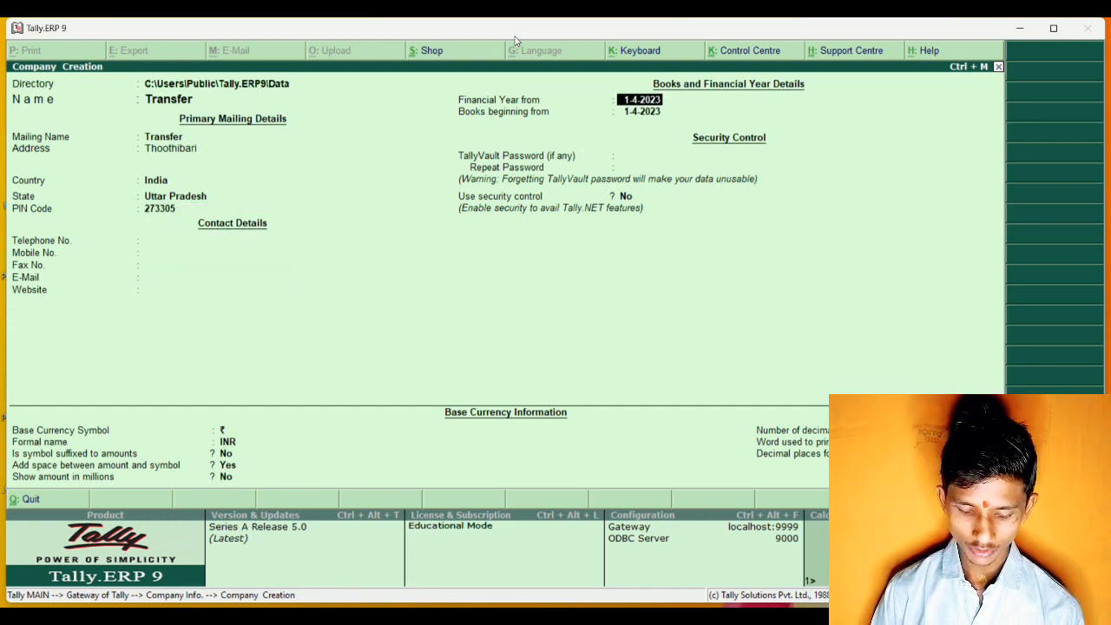
text(1-4)
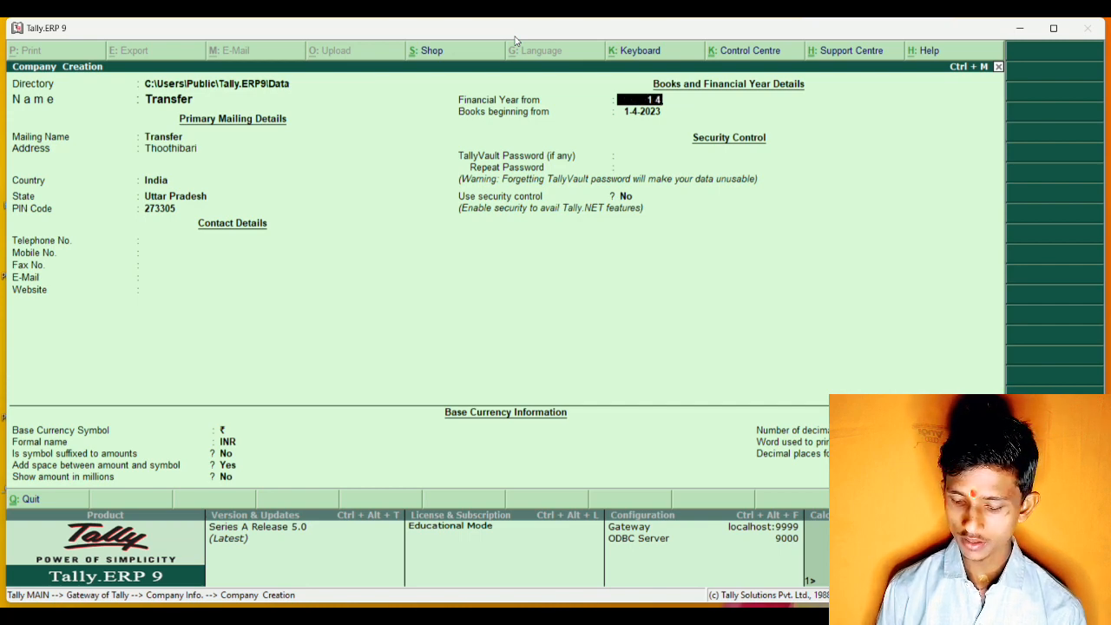
text(-20)
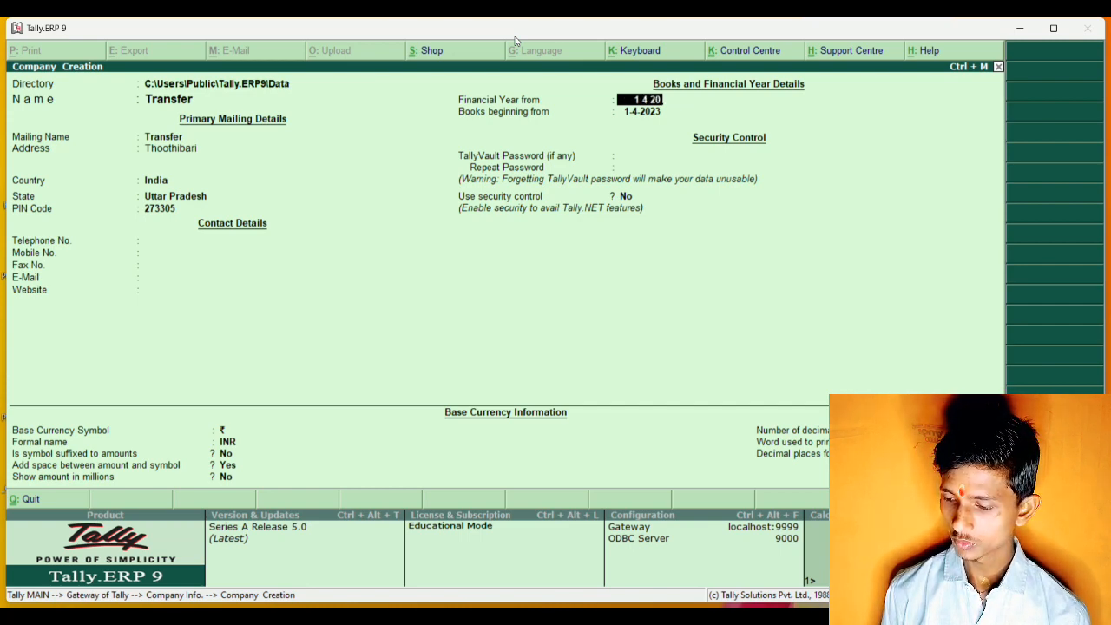
text(20)
key(Return)
key(Return)
key(Return)
key(Return)
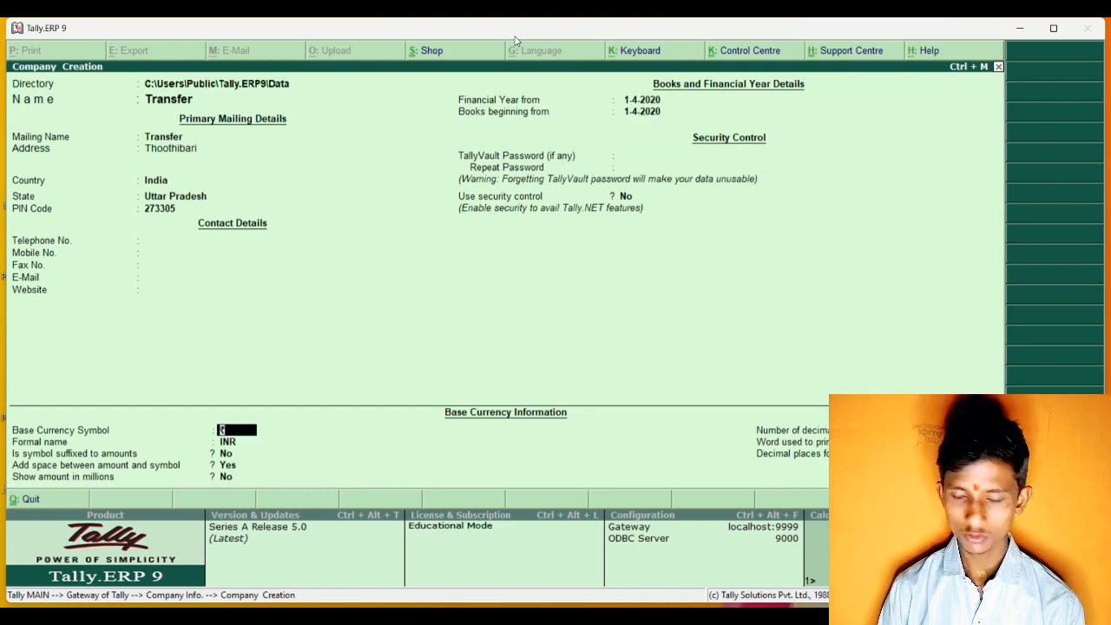
key(ctrl+a)
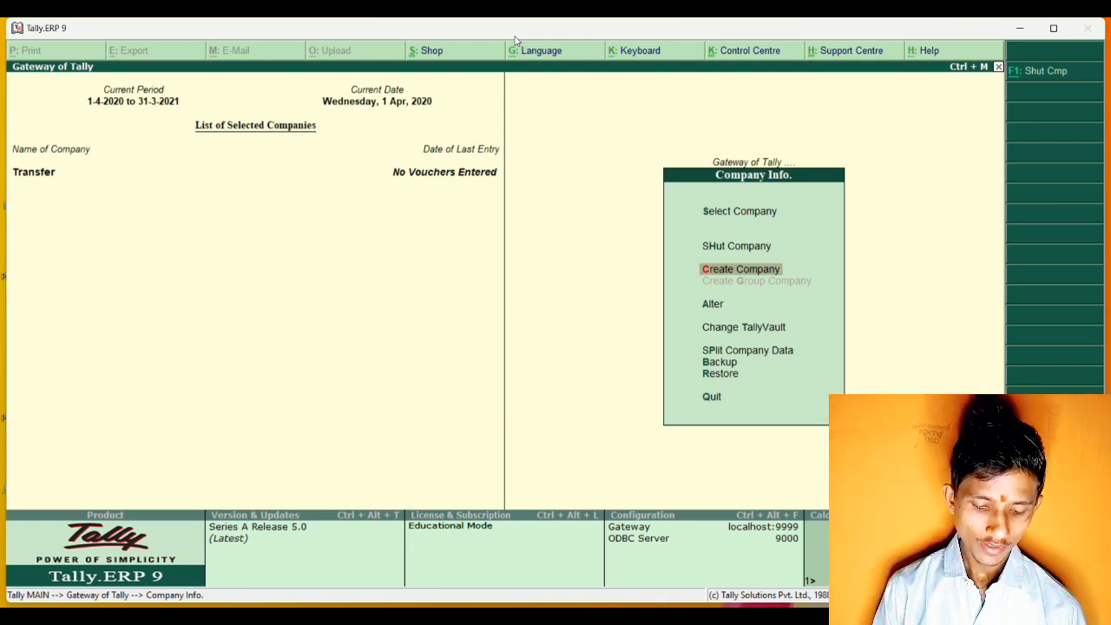
Set Maintain Multiple Godowns to Yes in the Transfer company's inventory features.
key(F11)
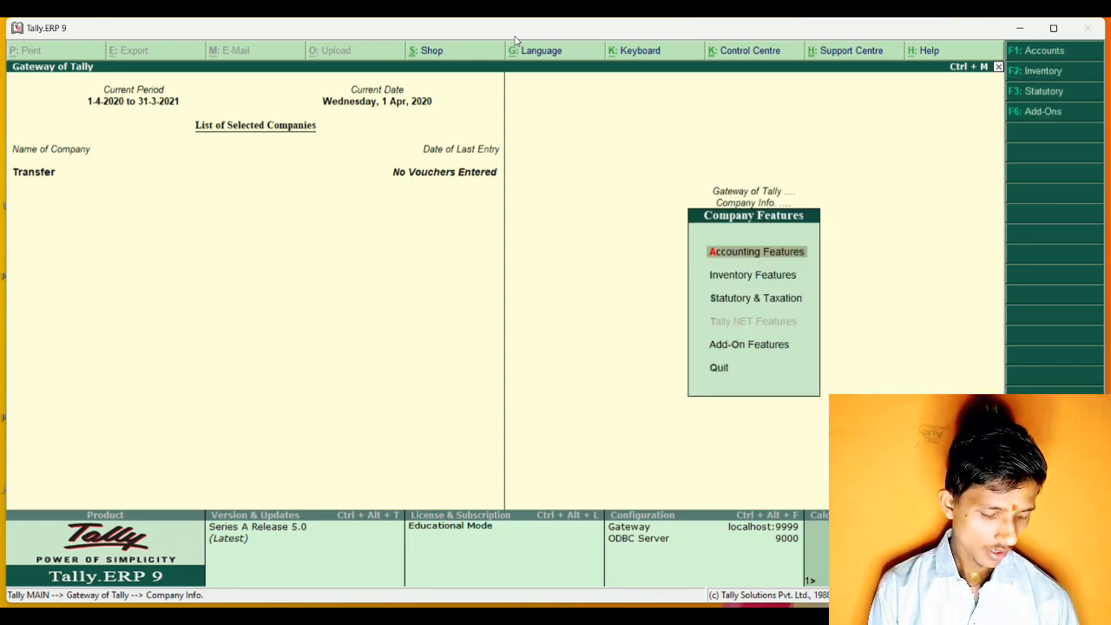
key(F2)
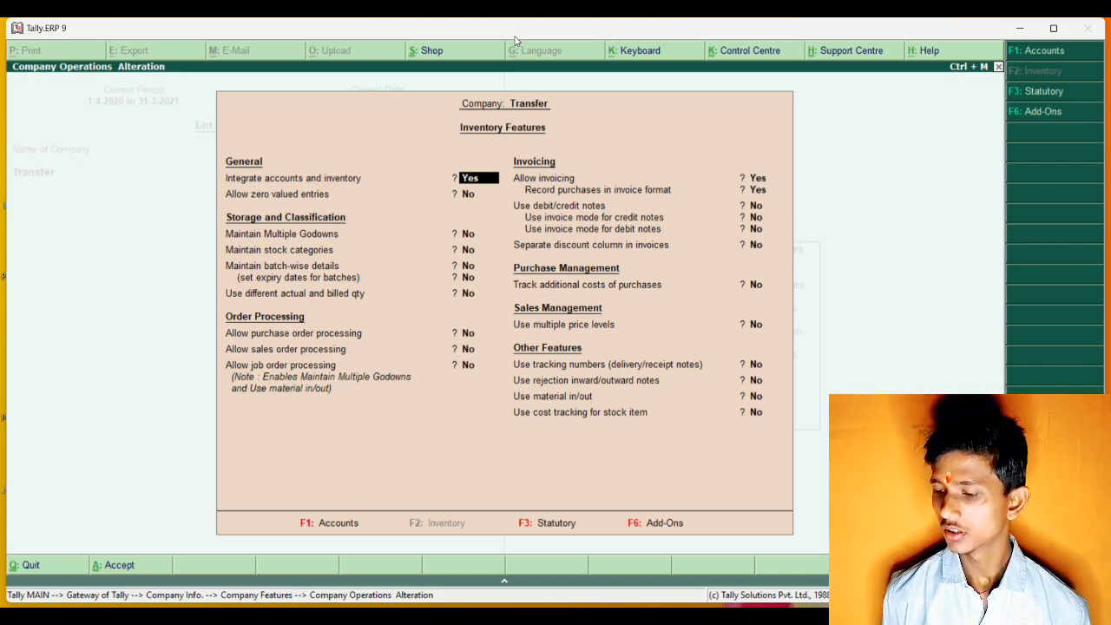
key(Return)
key(Return)
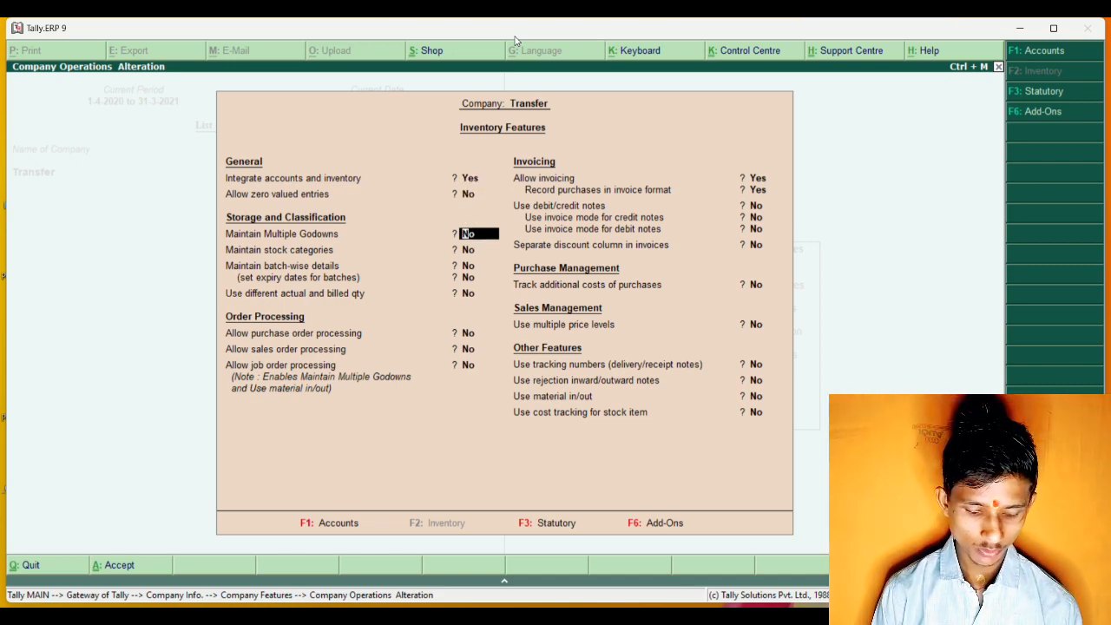
text(y)
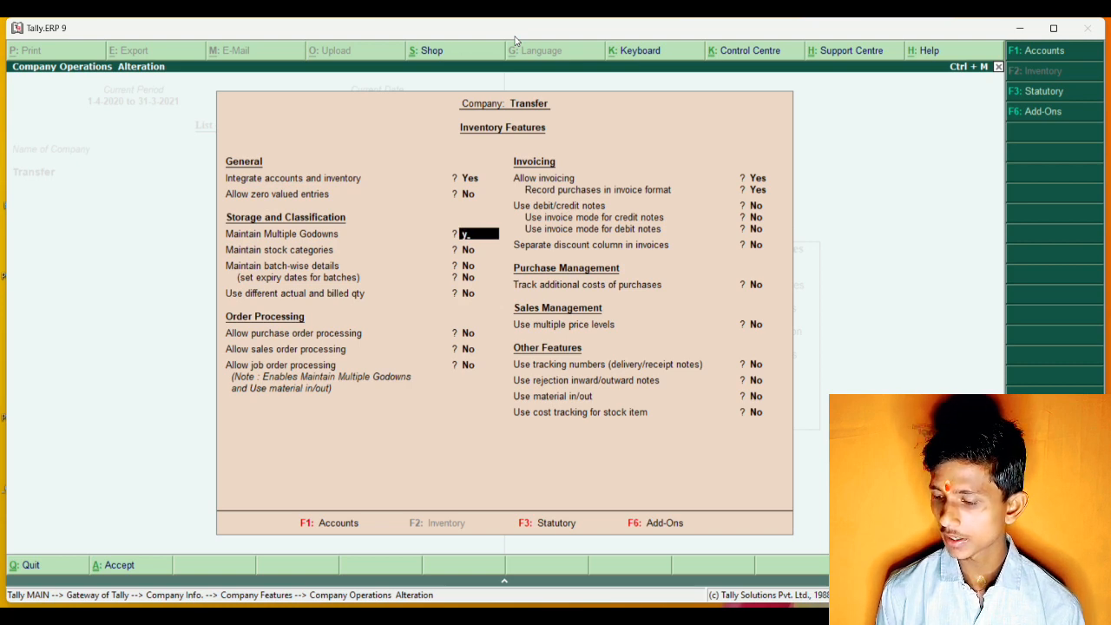
key(Return)
key(Return)
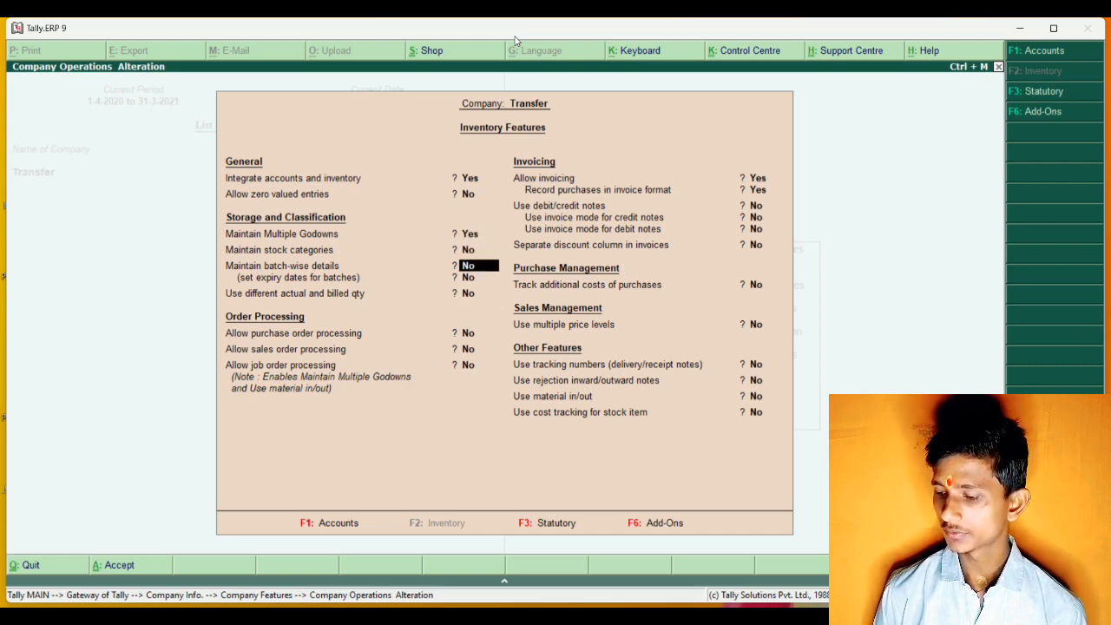
Set Allow purchase order processing to Yes, keep the remaining inventory features unchanged and save them.
key(Return)
key(Return)
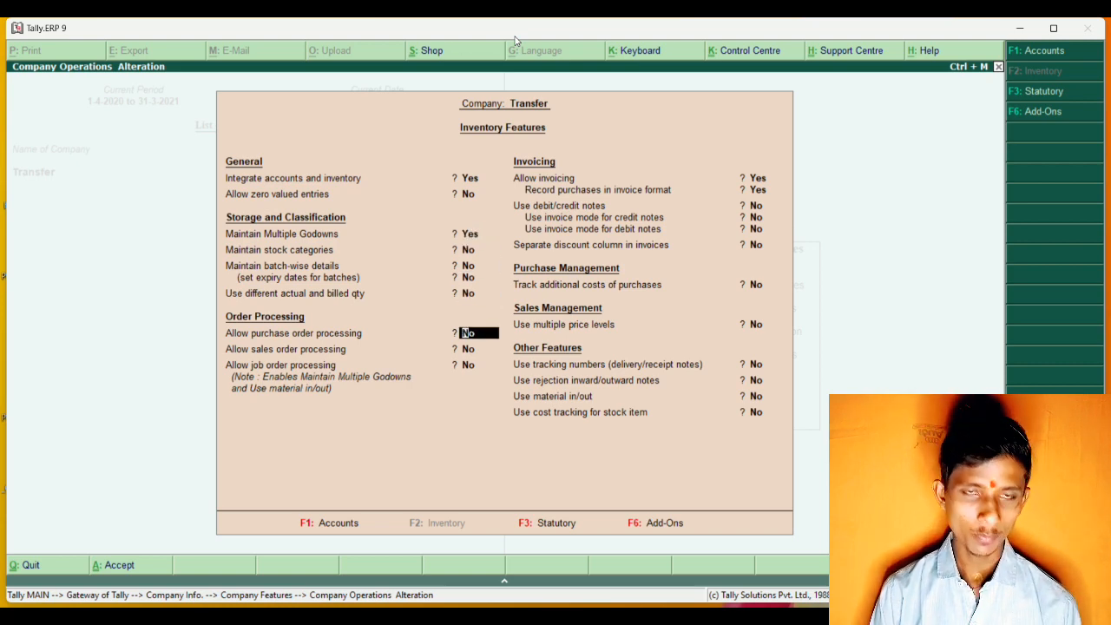
text(y)
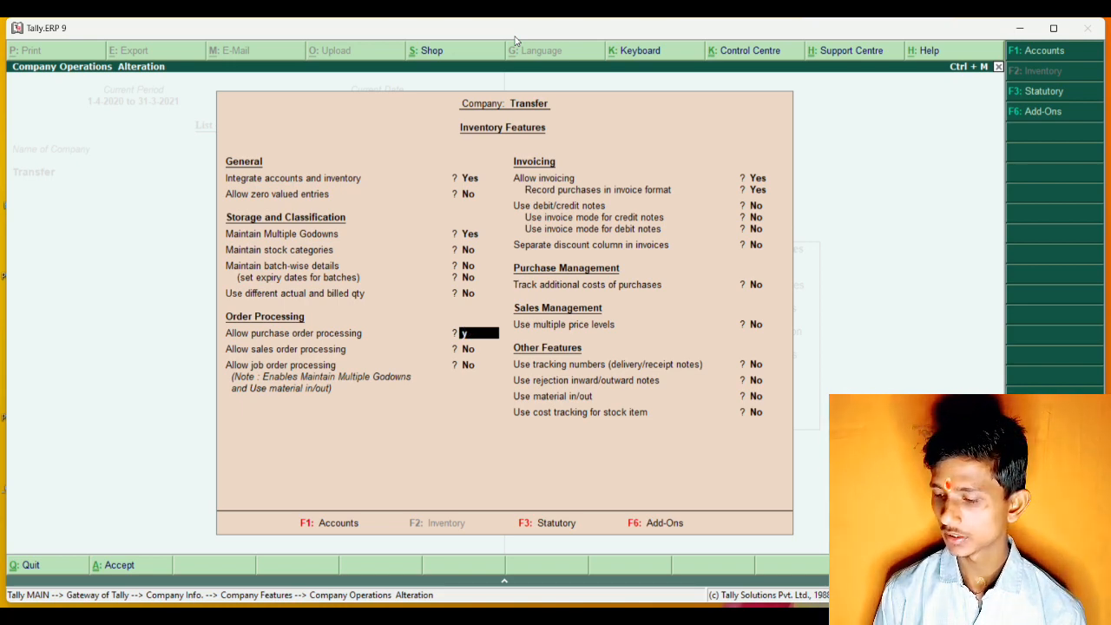
key(Return)
key(Return)
key(Return)
key(Return)
key(Return)
key(Return)
key(Return)
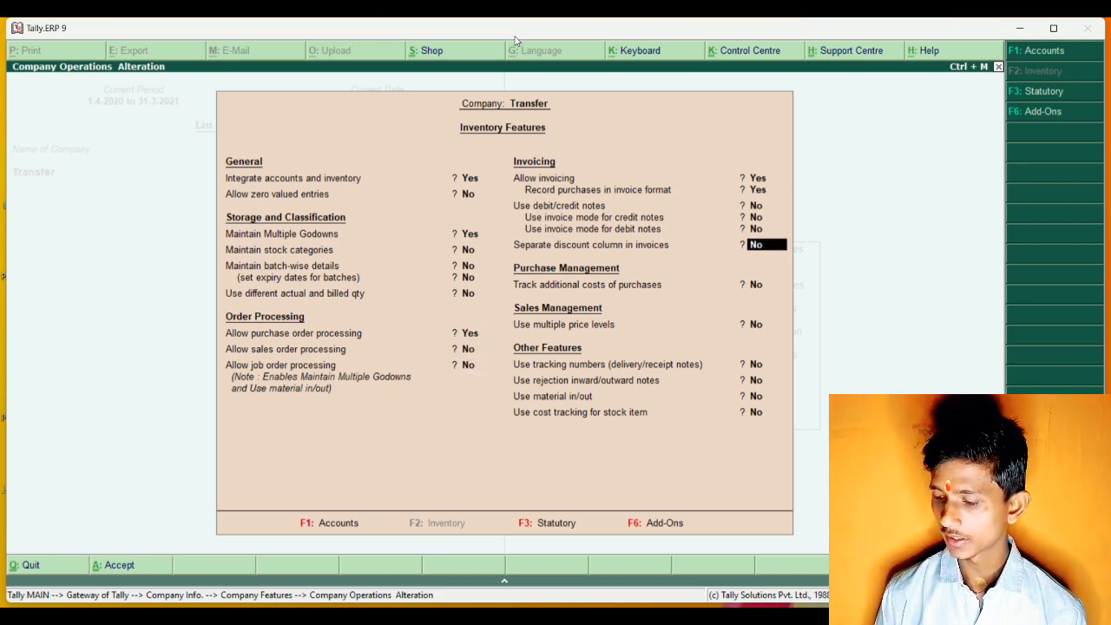
key(Return)
key(Return)
key(Return)
key(Return)
key(Return)
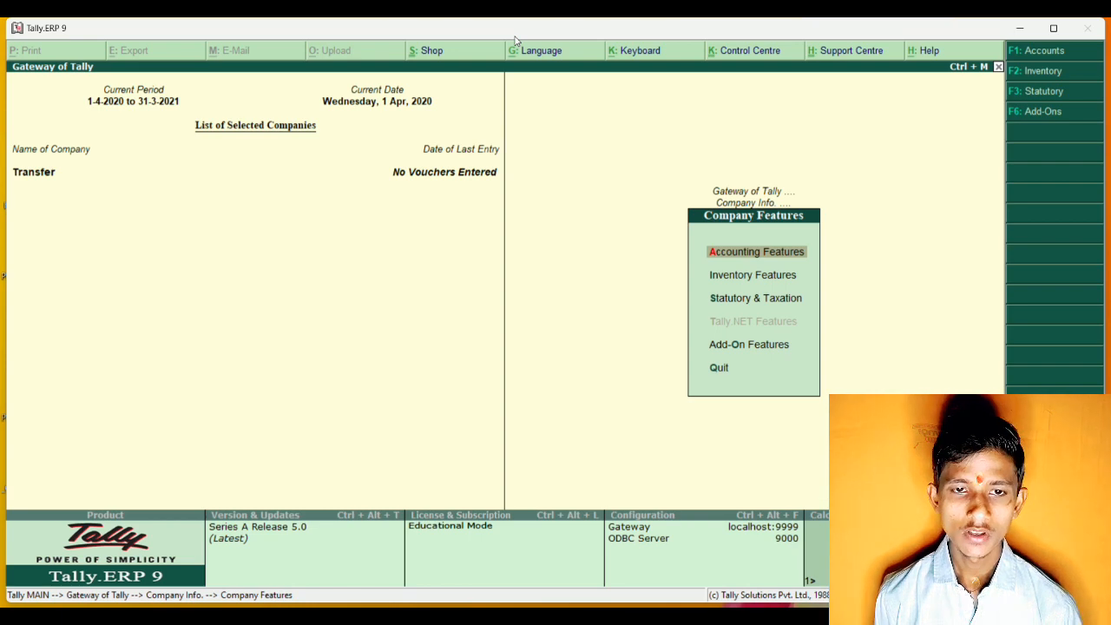
Start a new single ledger for the Transfer company and name it Purchase.
key(Escape)
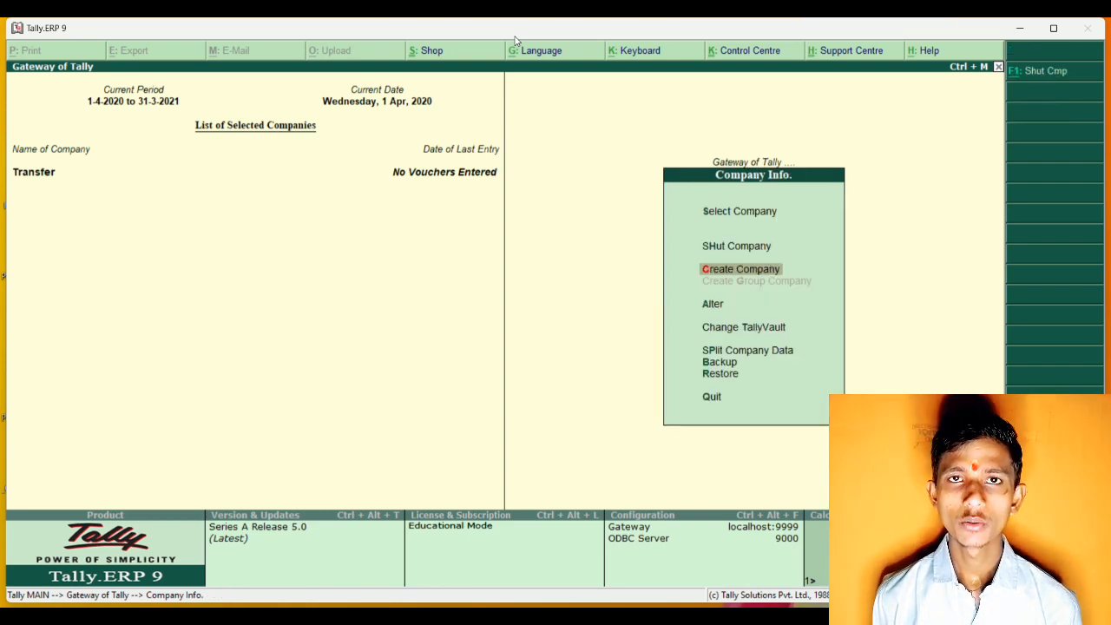
key(Escape)
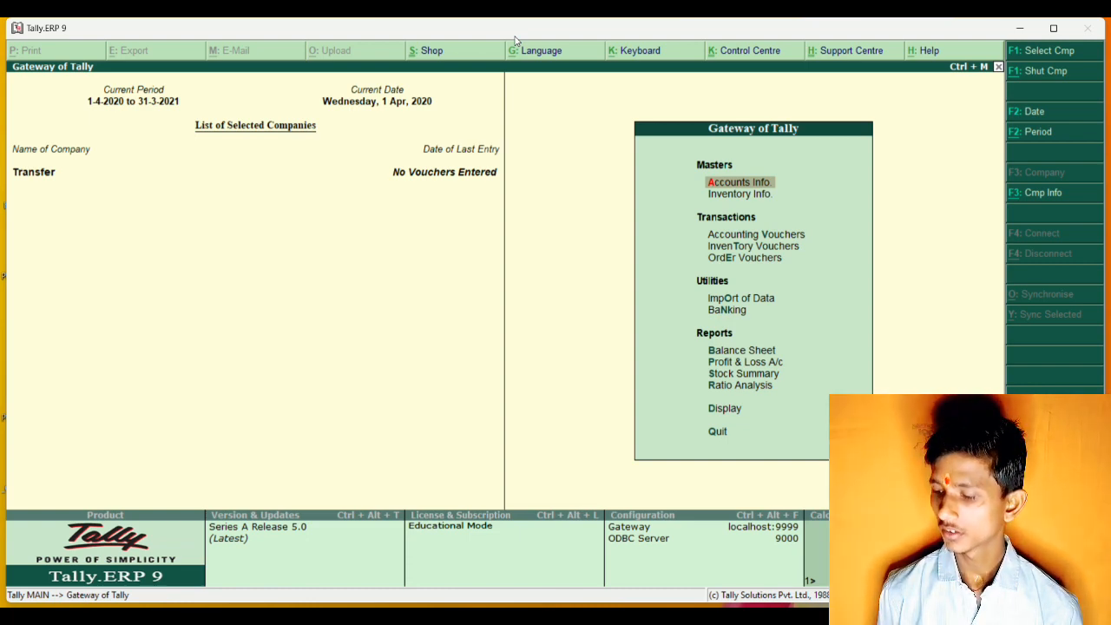
key(Return)
key(Down)
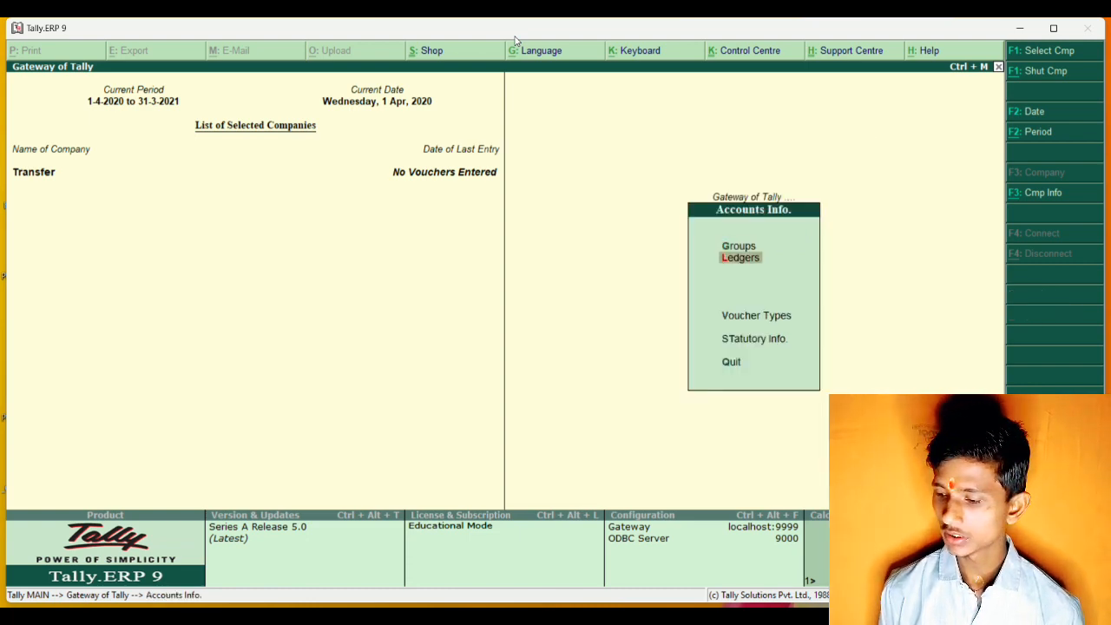
key(Return)
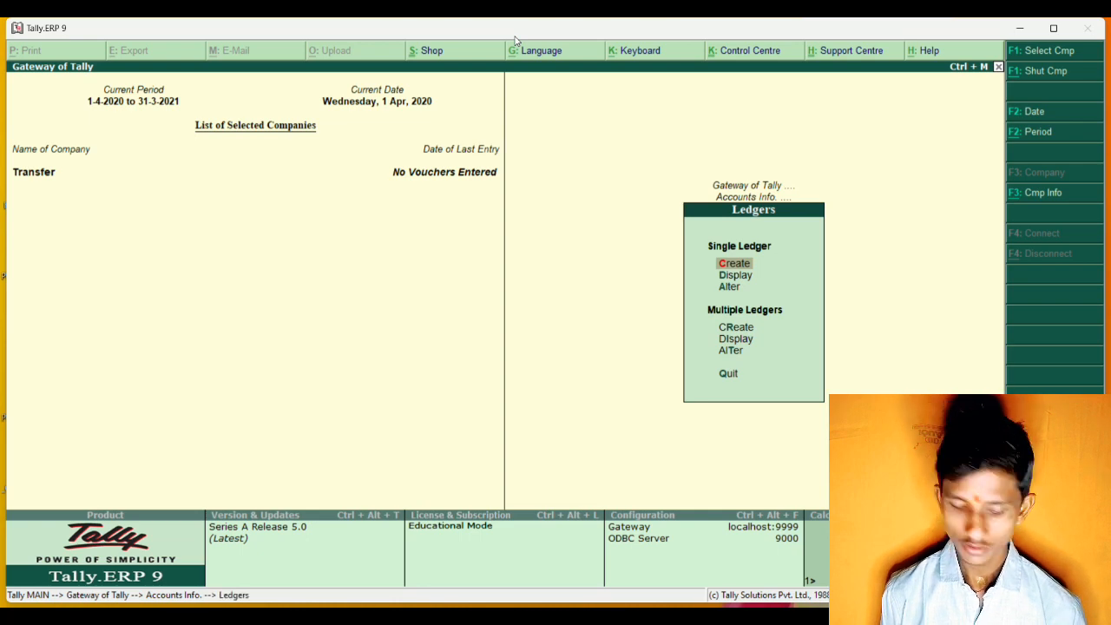
key(Return)
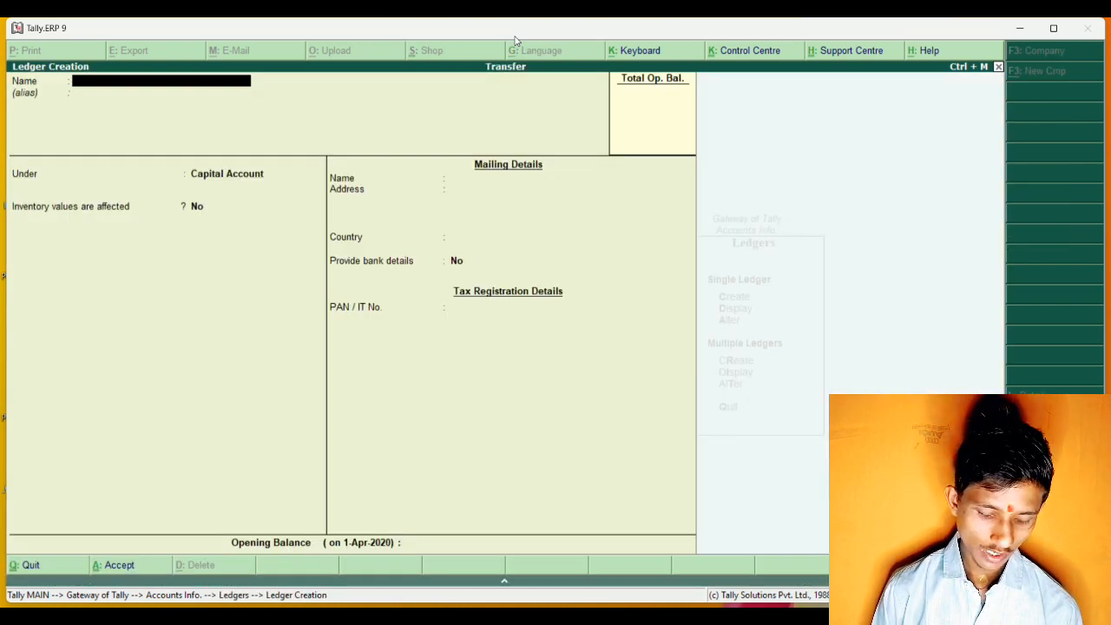
text(Pu)
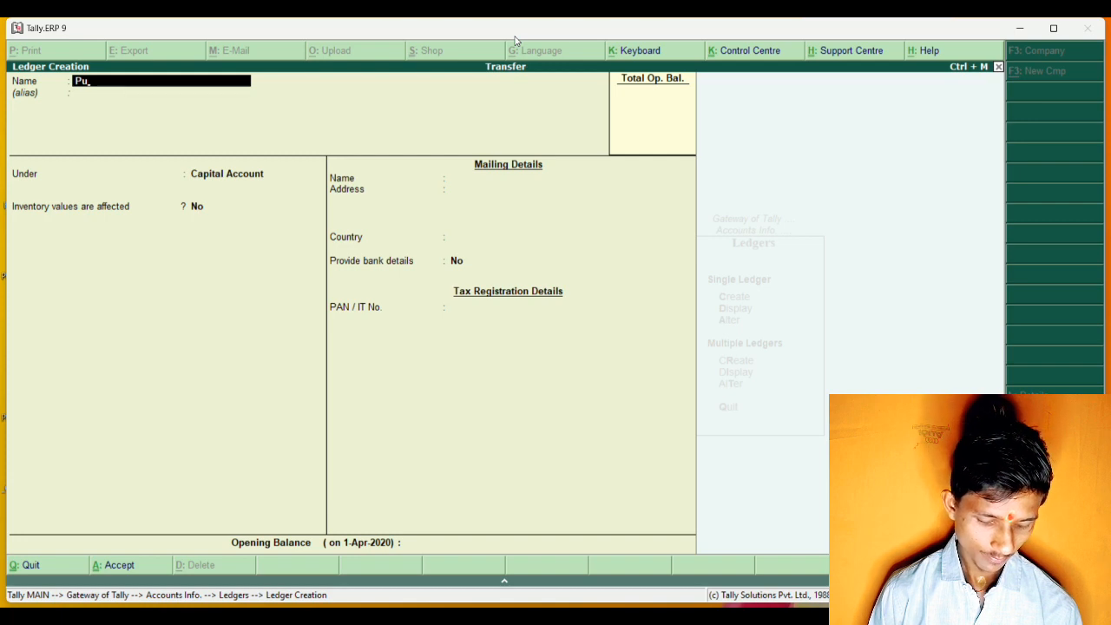
text(r)
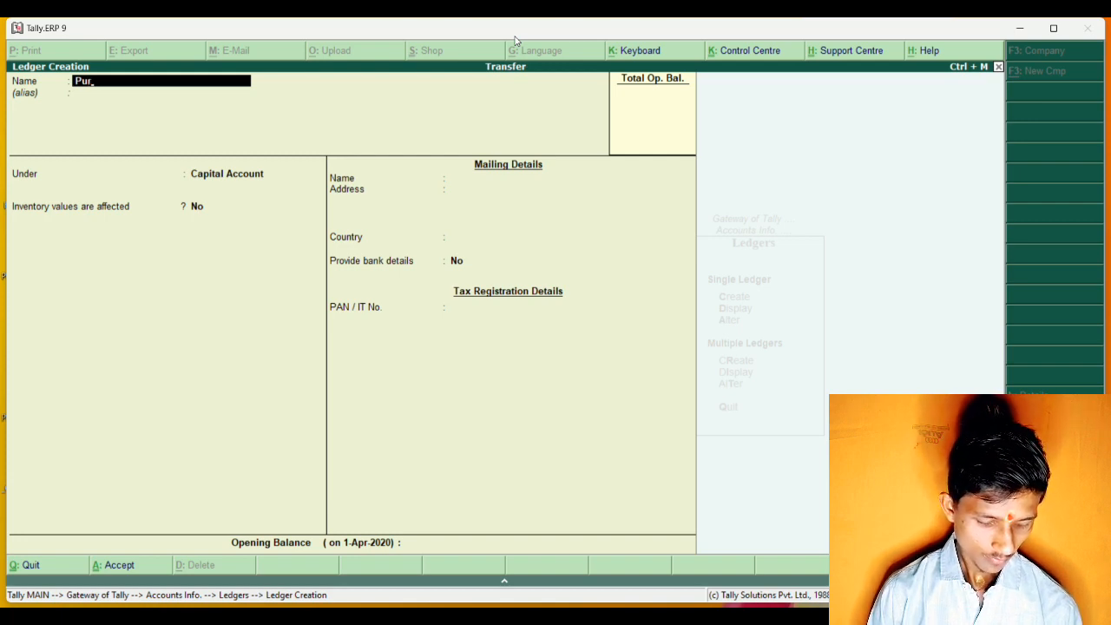
text(chase)
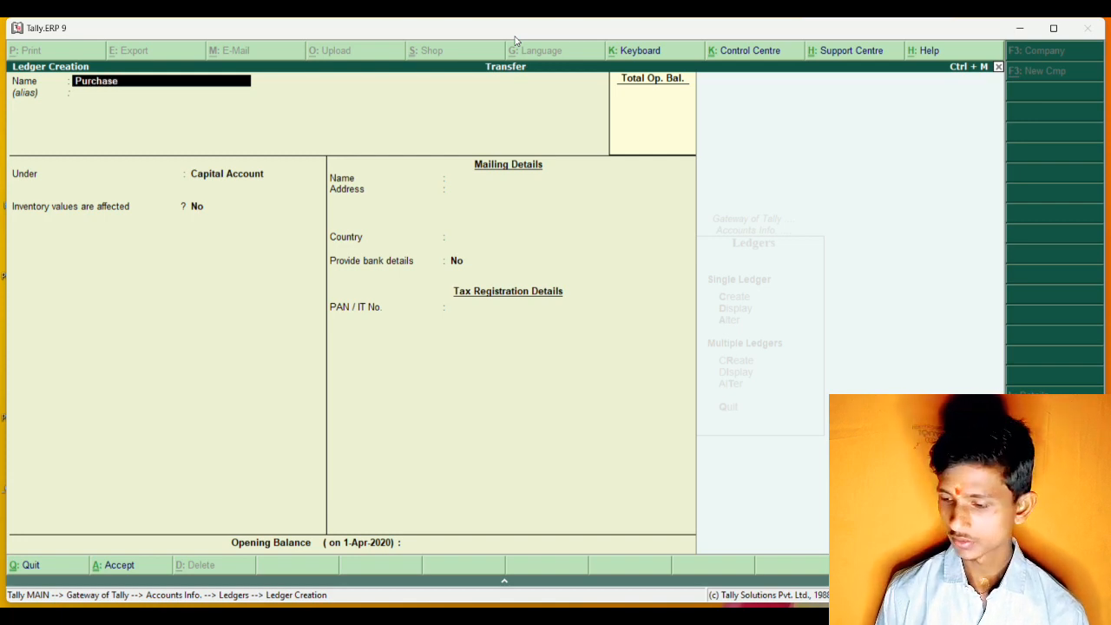
key(Return)
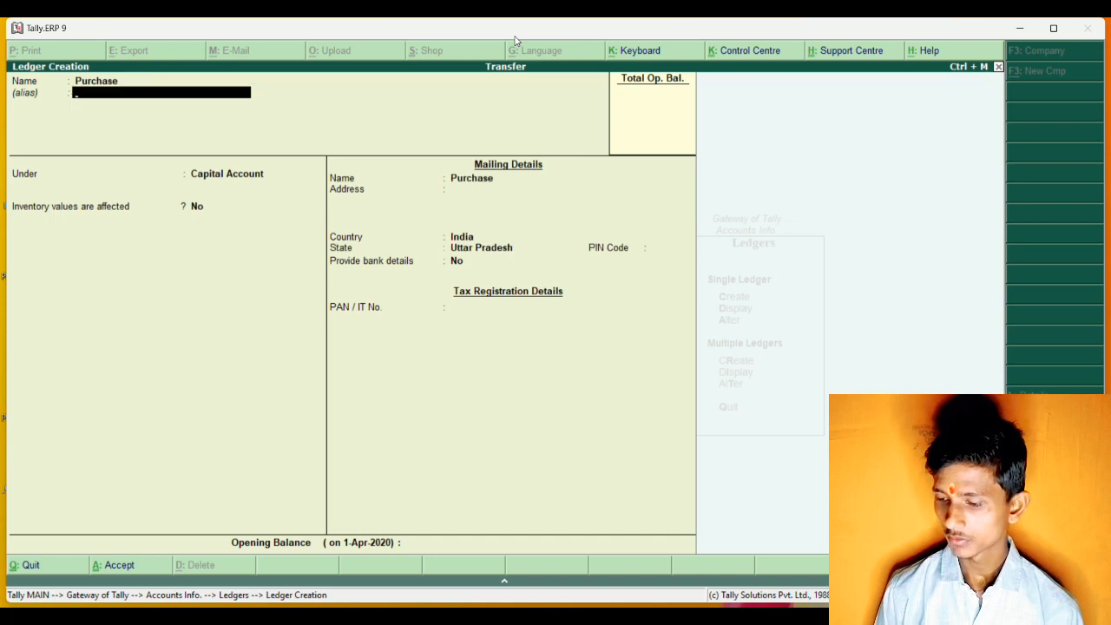
Place the Purchase ledger under Purchase Accounts with inventory values affected set to Yes, and save it without an alias.
key(Return)
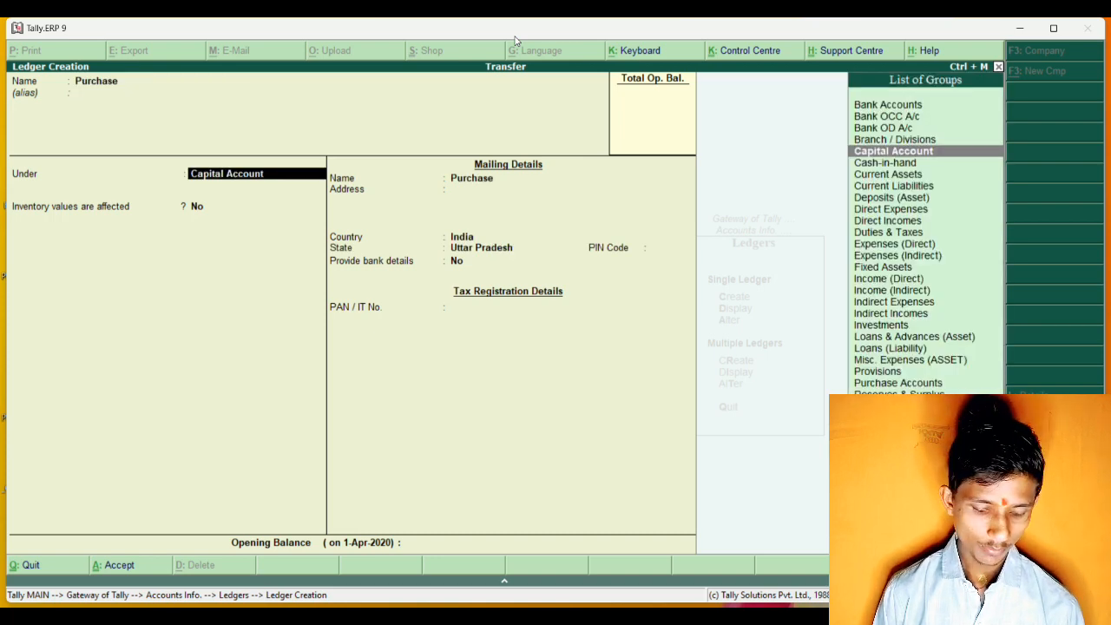
text(Pu)
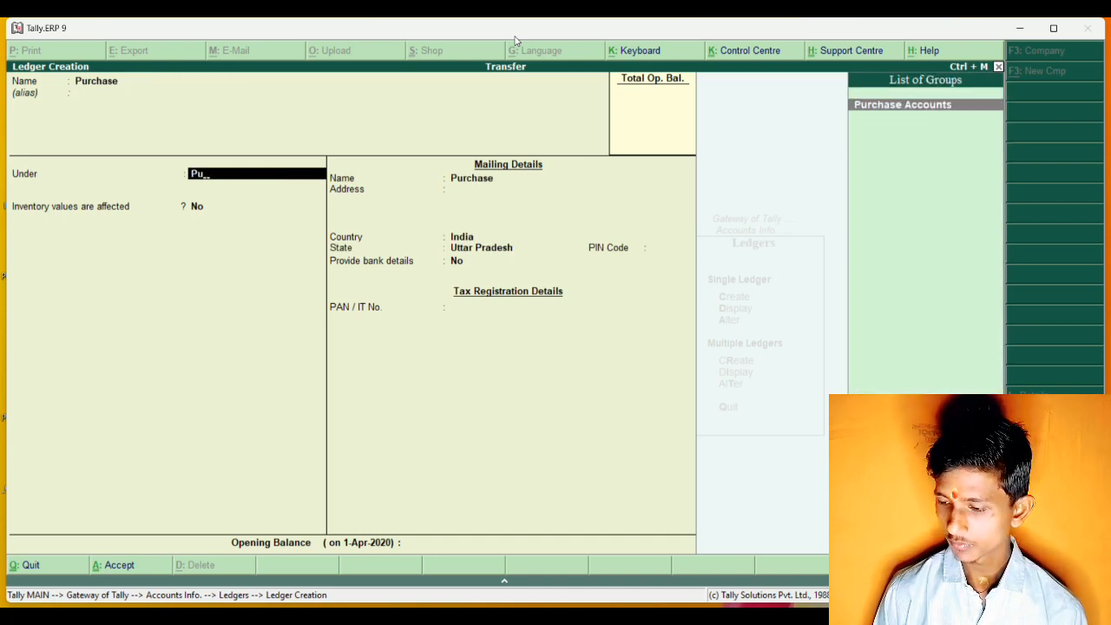
text(r)
key(Return)
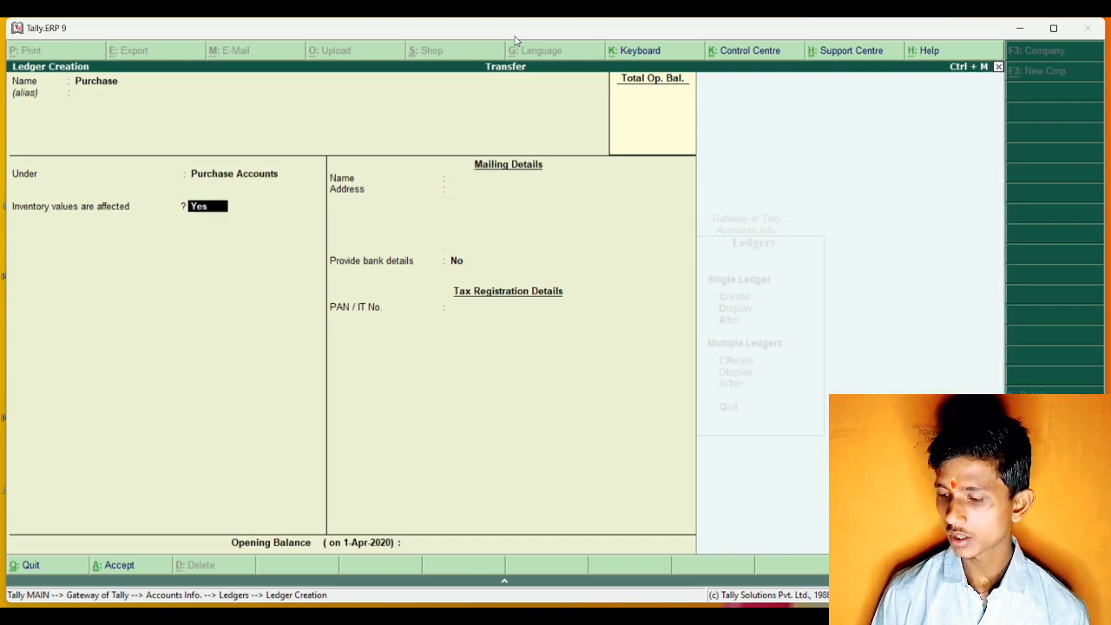
key(Return)
key(ctrl+a)
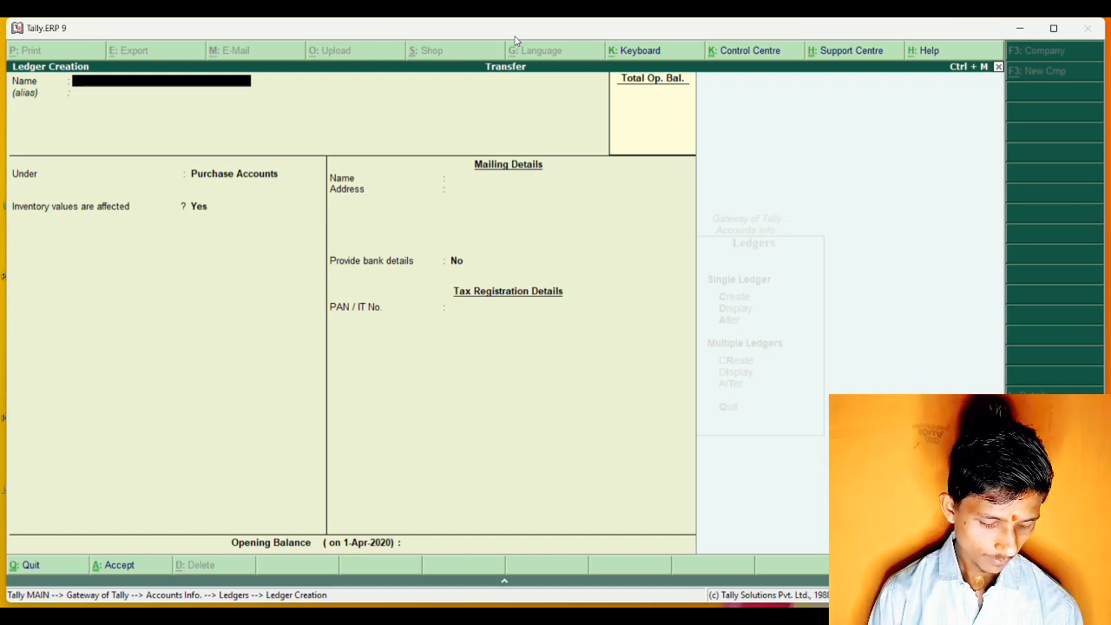
Name the next new ledger Shobhit Ind and leave its alias empty.
text(S)
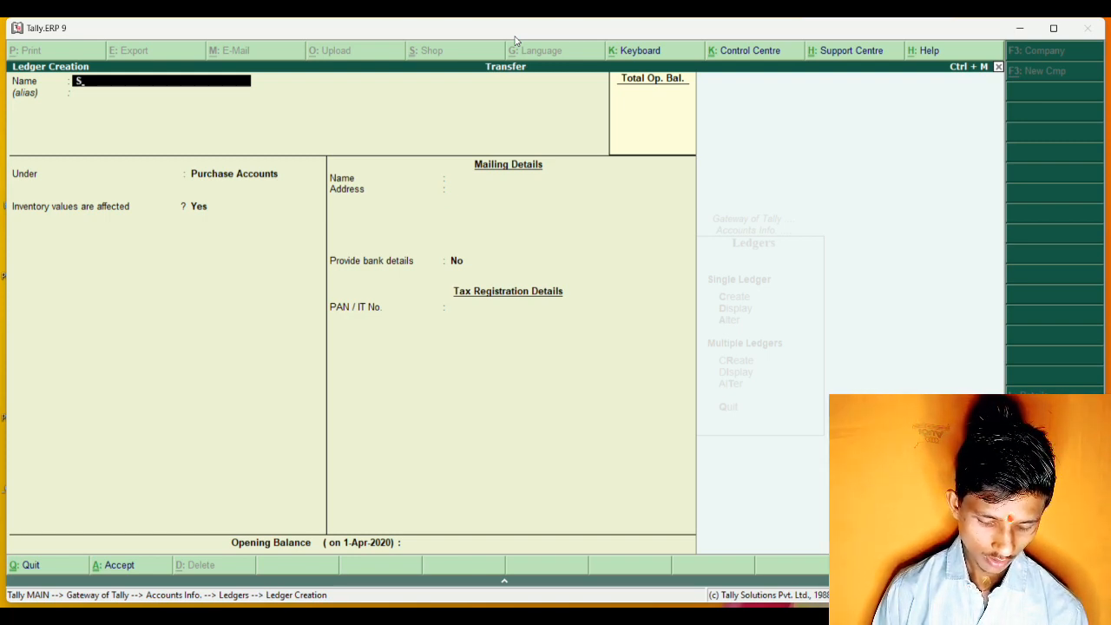
text(hobhi)
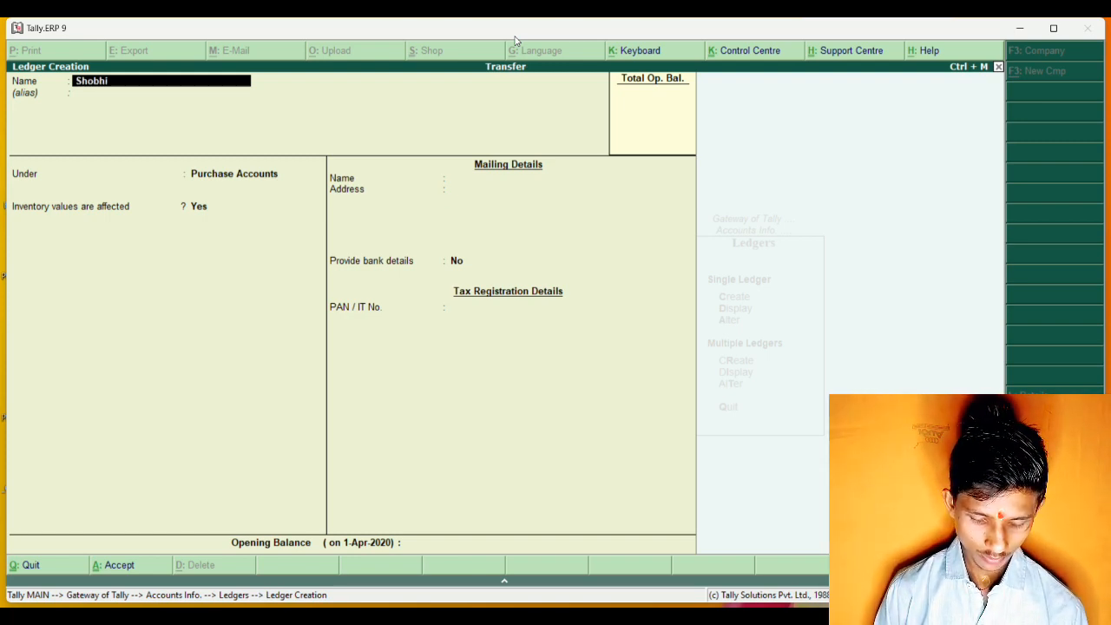
text(t Ind)
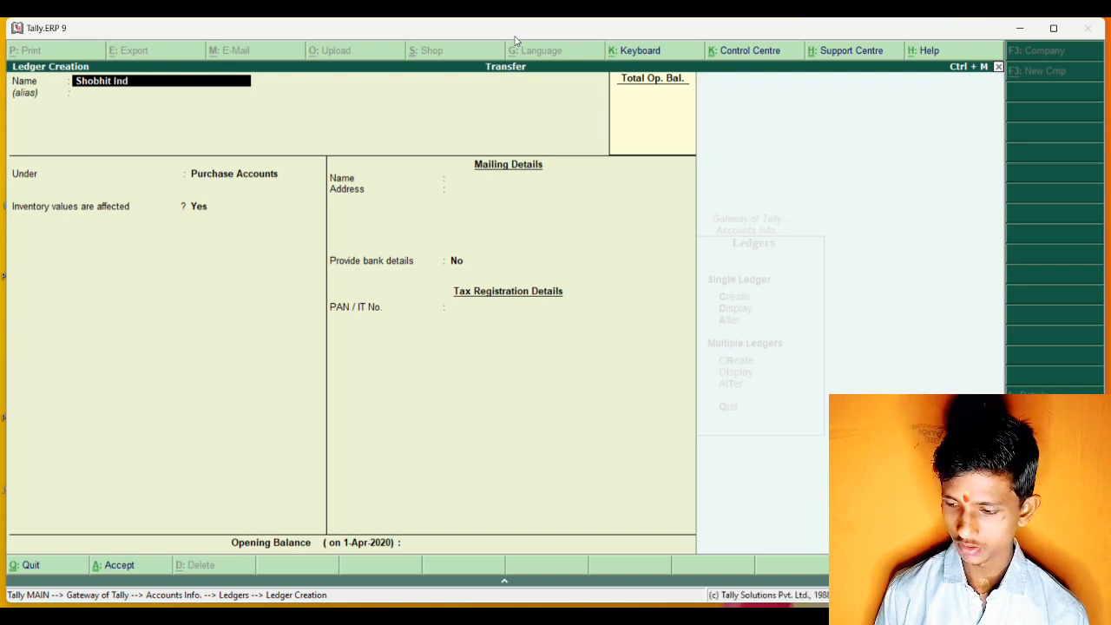
key(Return)
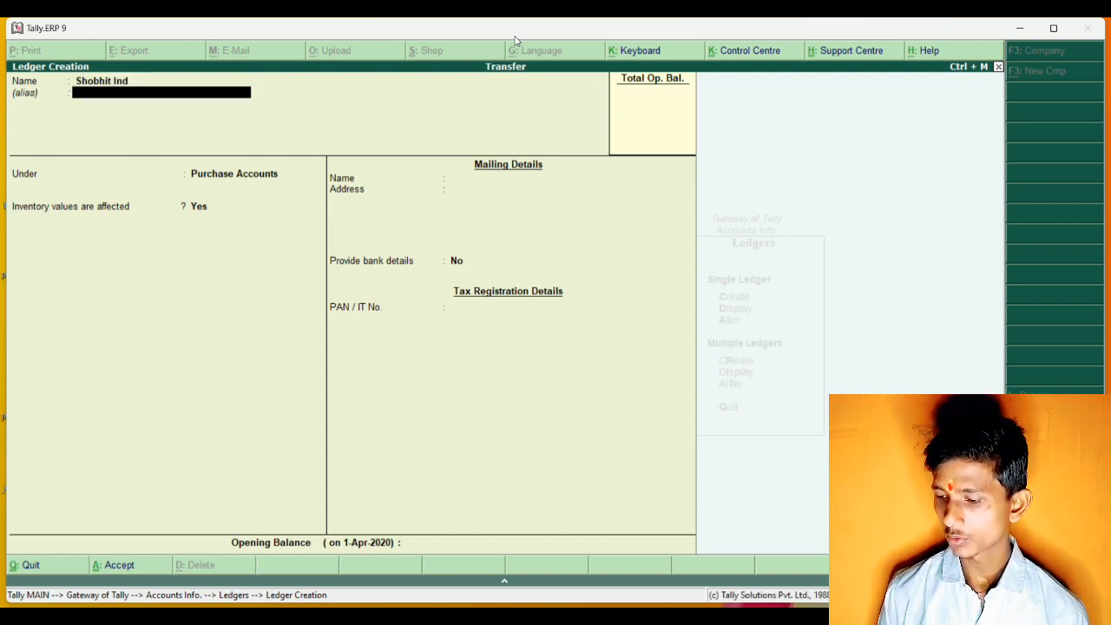
key(Return)
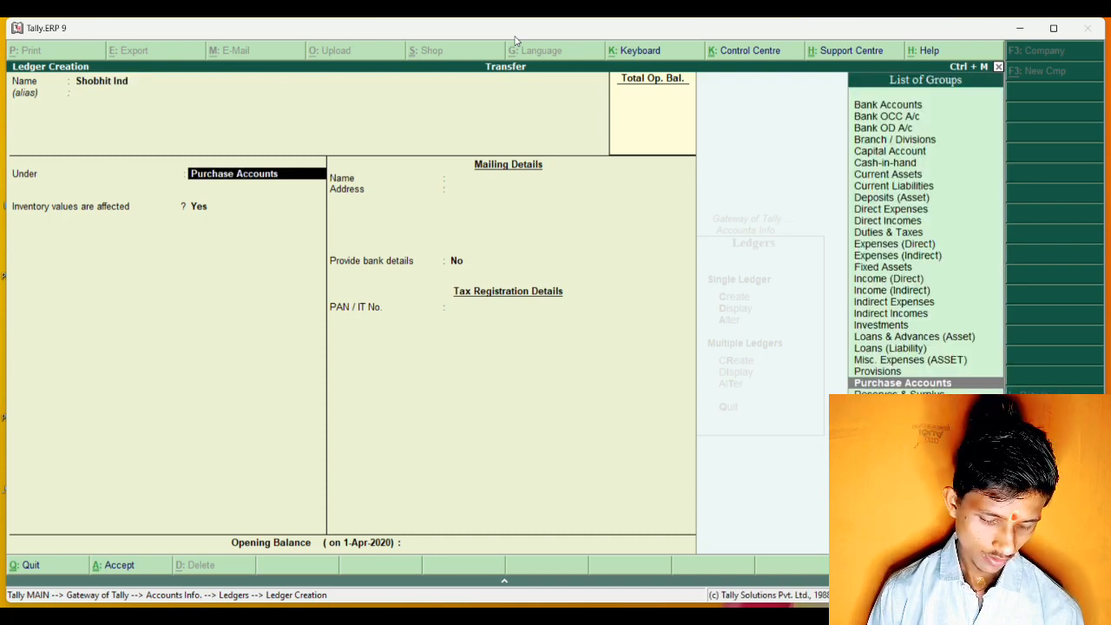
Assign the Shobhit Ind ledger to the Sundry Creditors group.
text(Su)
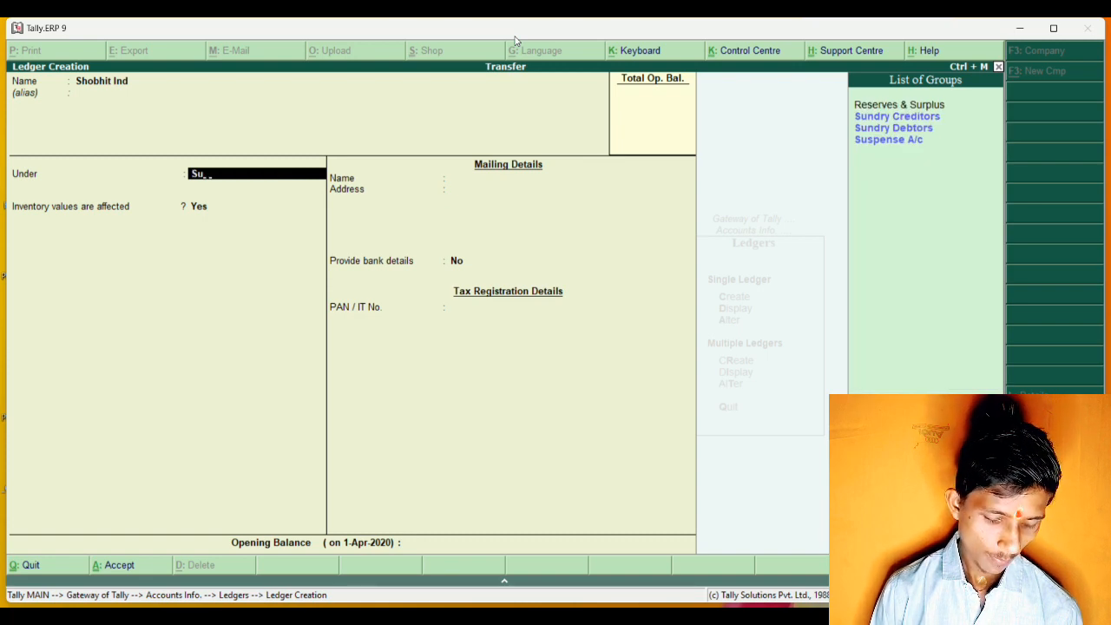
text(nd)
key(Return)
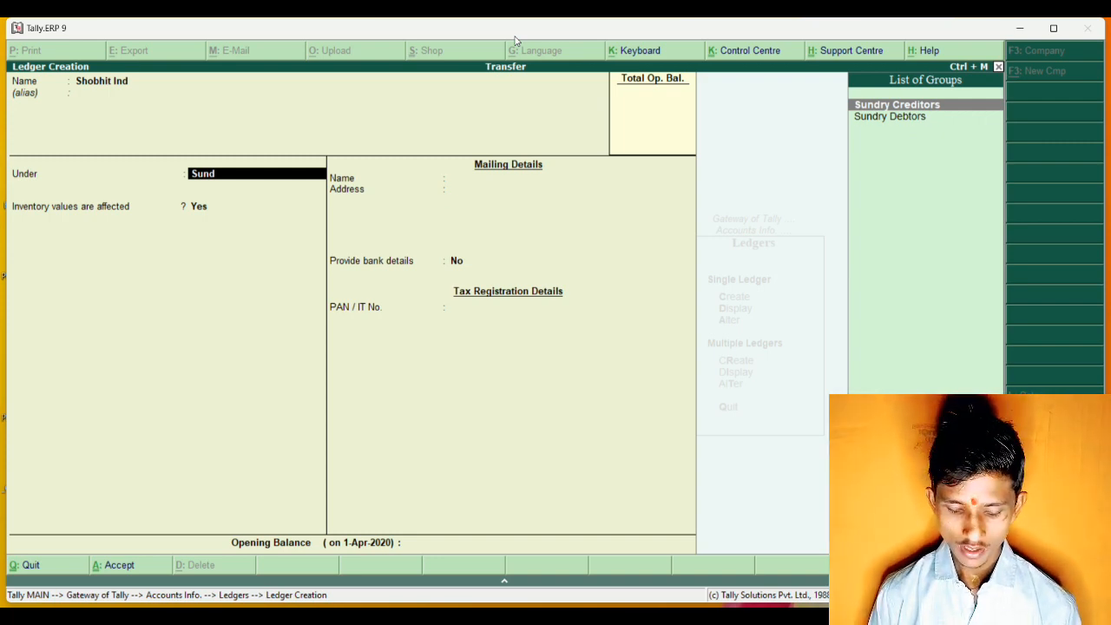
key(Down)
key(Up)
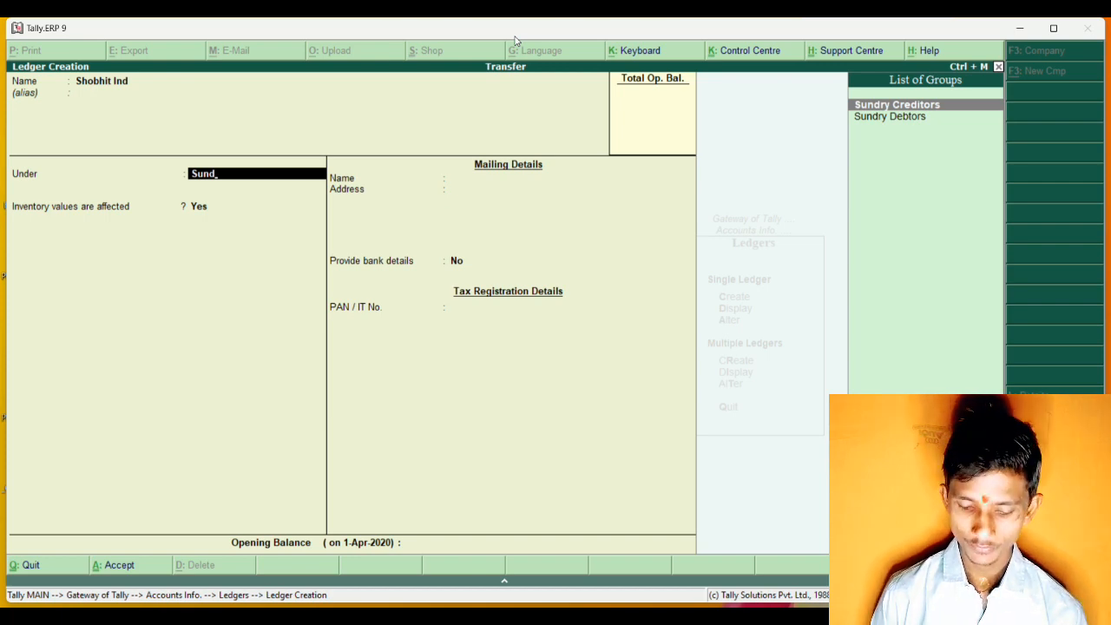
key(Return)
key(Return)
key(Return)
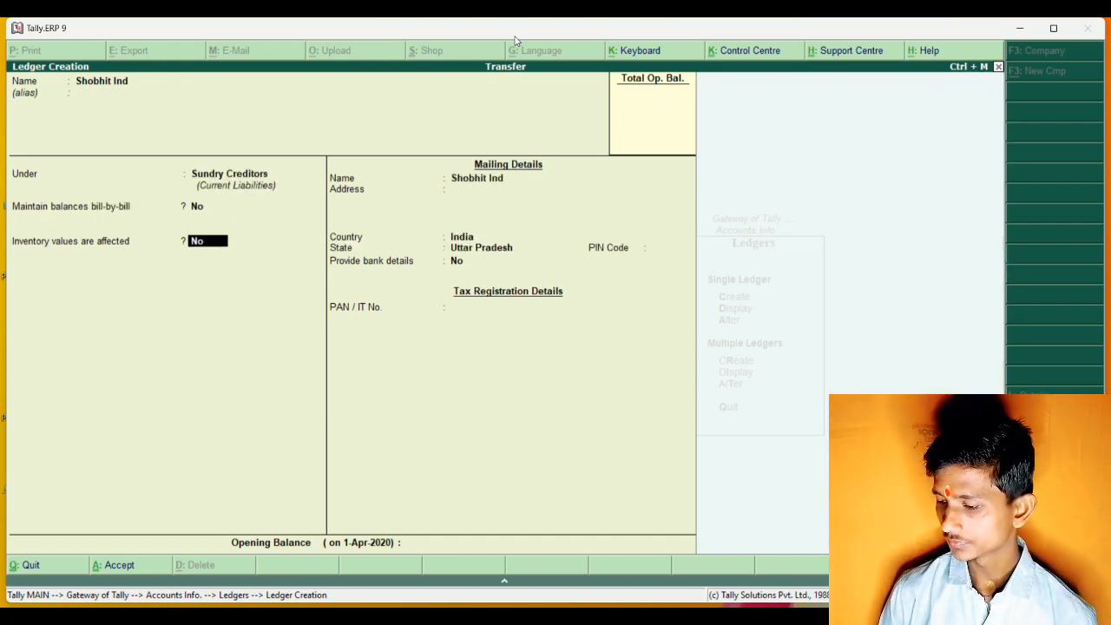
Save the Shobhit Ind ledger with bill-by-bill balances and inventory effect at No and no opening balance, and leave ledger creation.
key(Return)
key(Return)
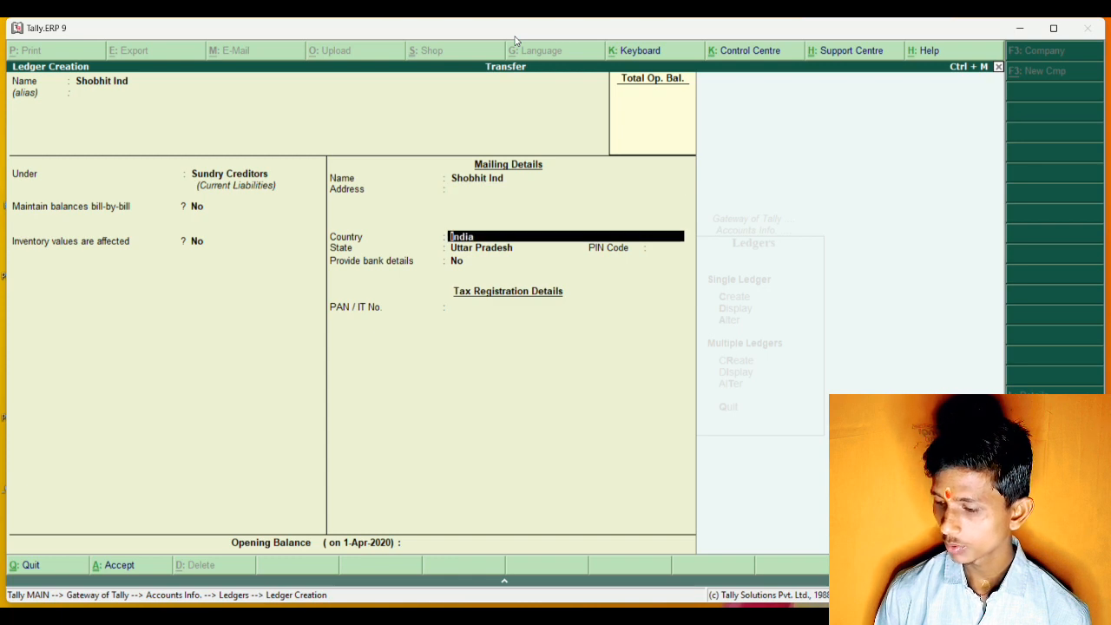
key(Return)
key(Return)
key(Return)
key(Return)
key(Return)
key(Return)
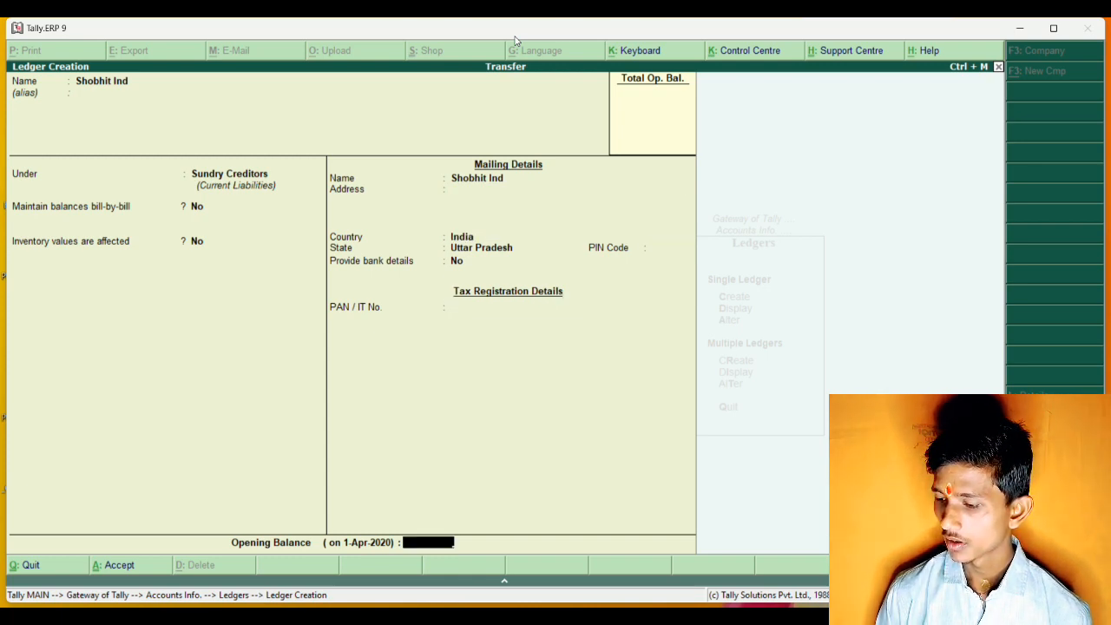
key(Return)
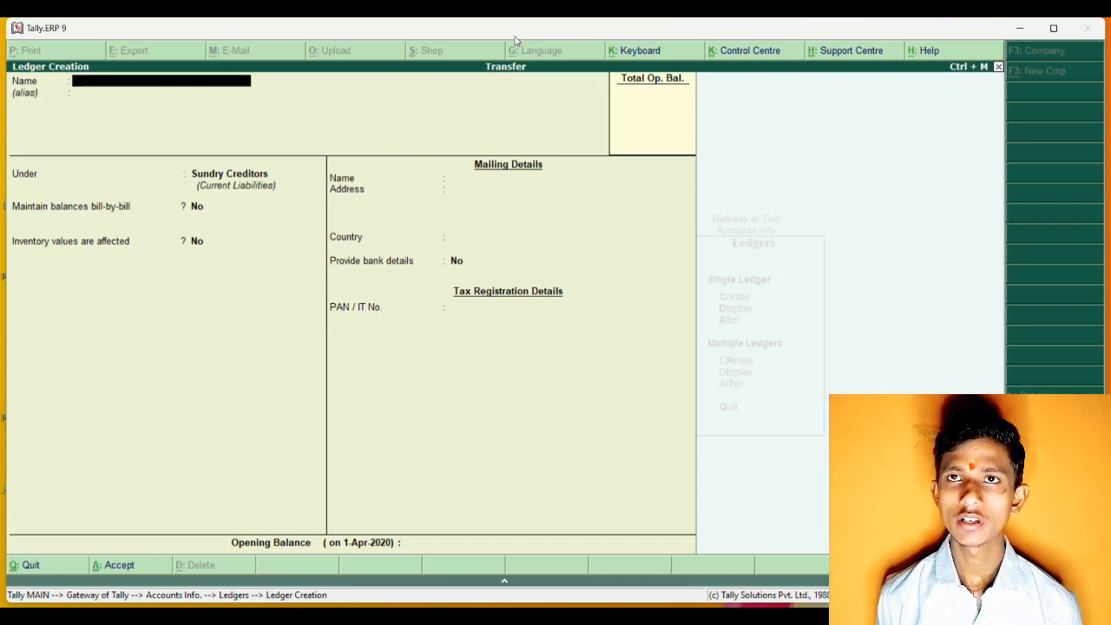
key(Escape)
key(Escape)
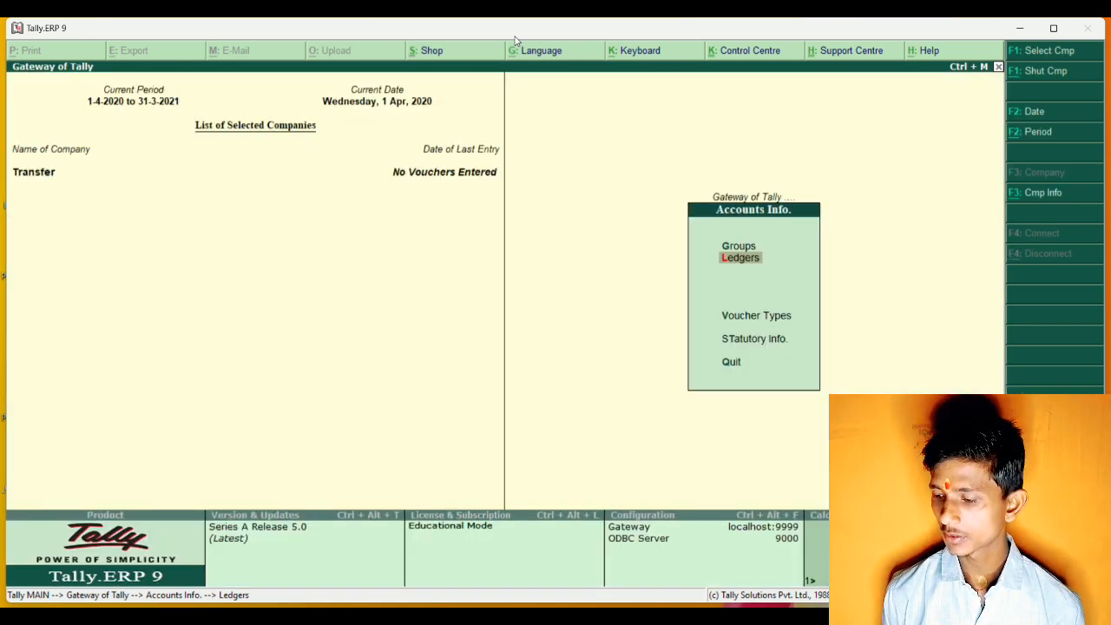
key(Escape)
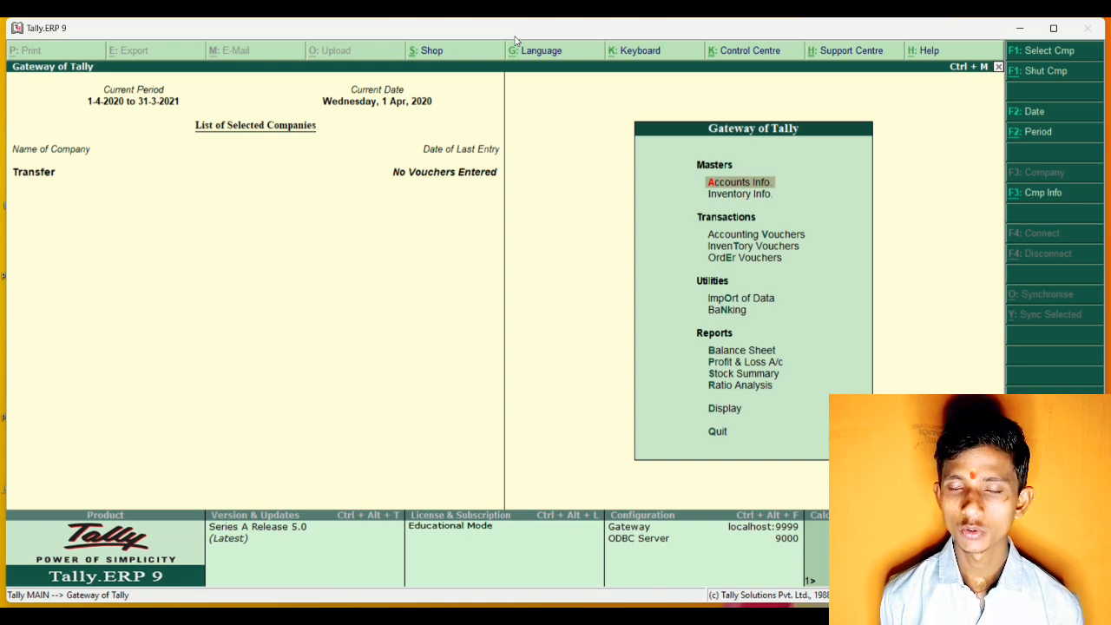
Open the creation form for a single godown in the inventory masters.
key(Down)
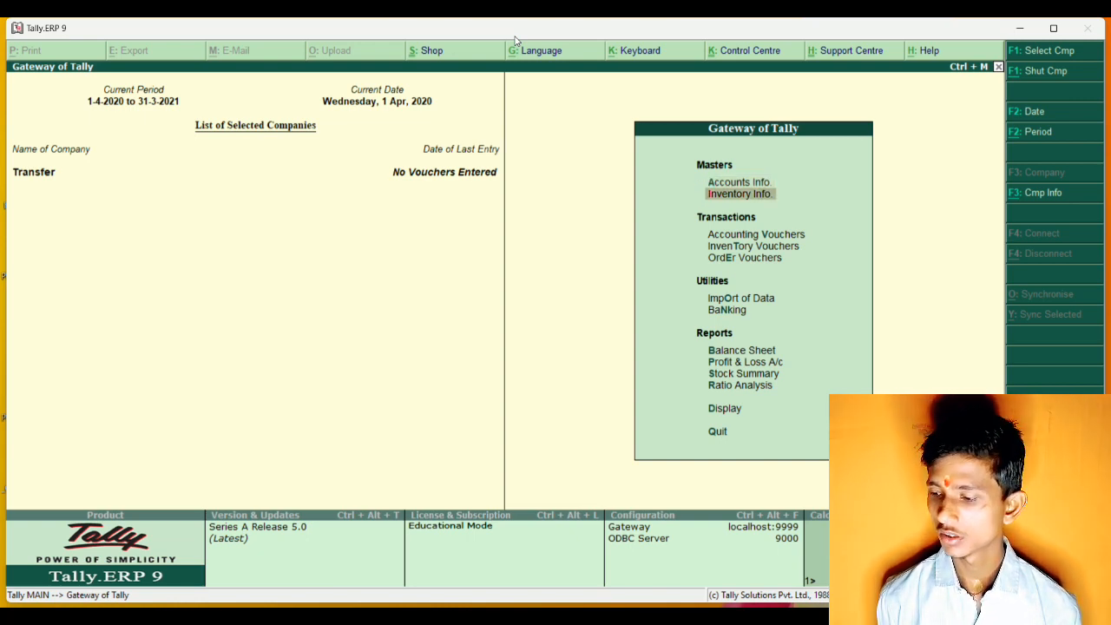
key(Return)
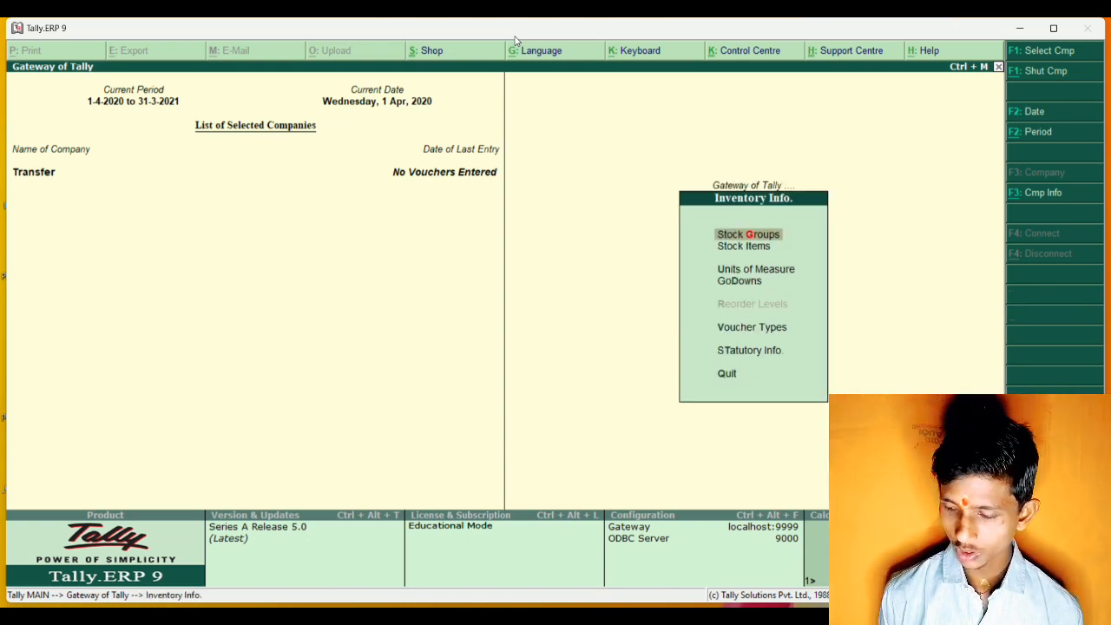
key(Down)
key(Down)
key(Down)
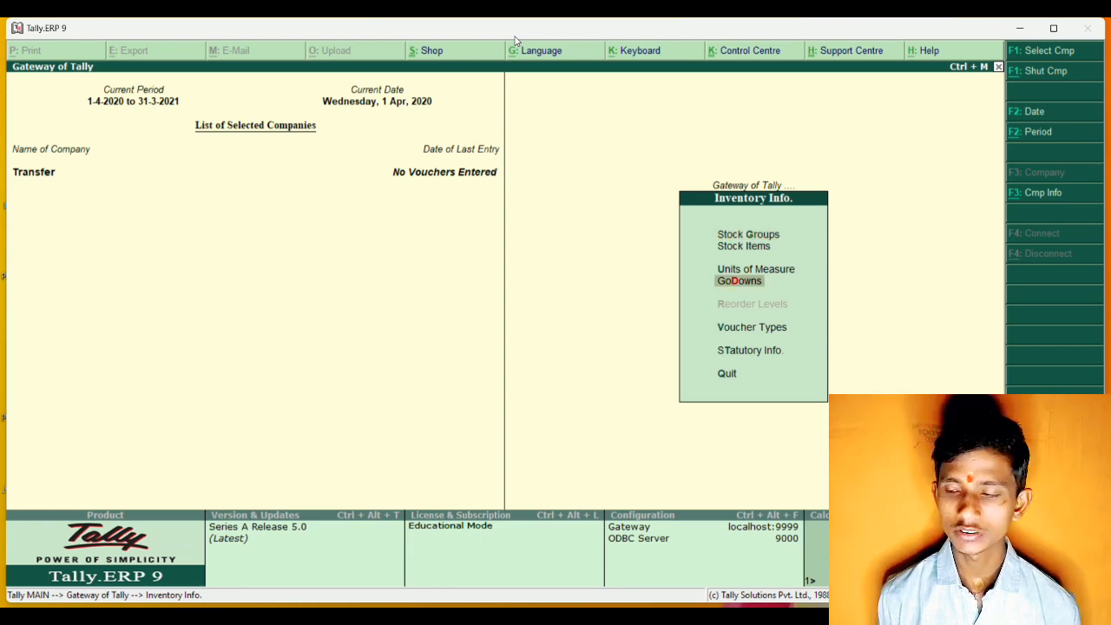
key(Return)
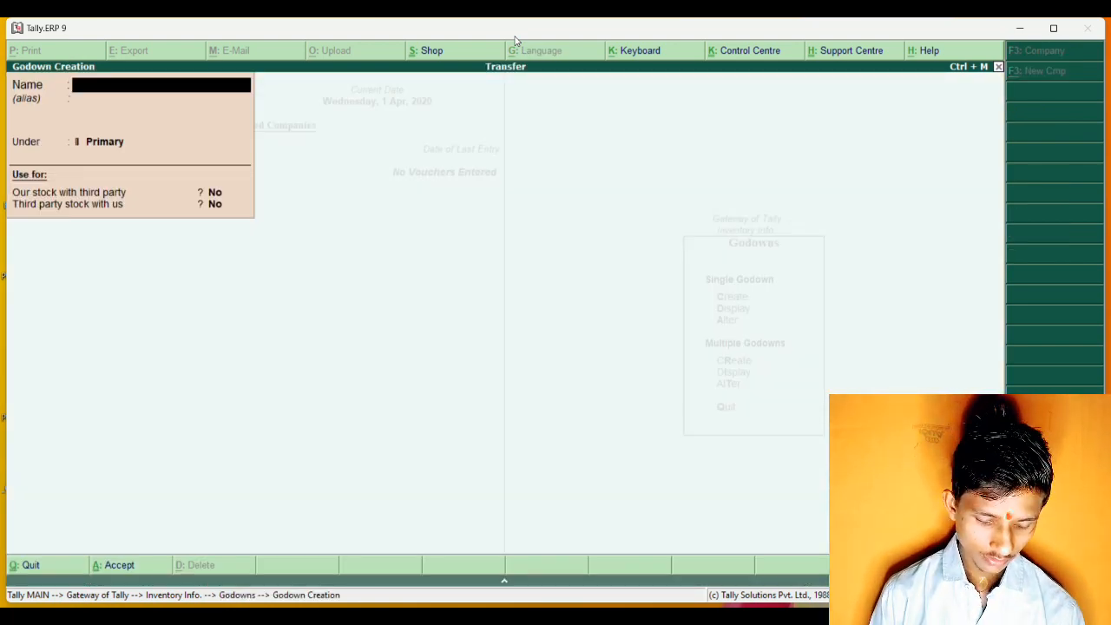
text(G)
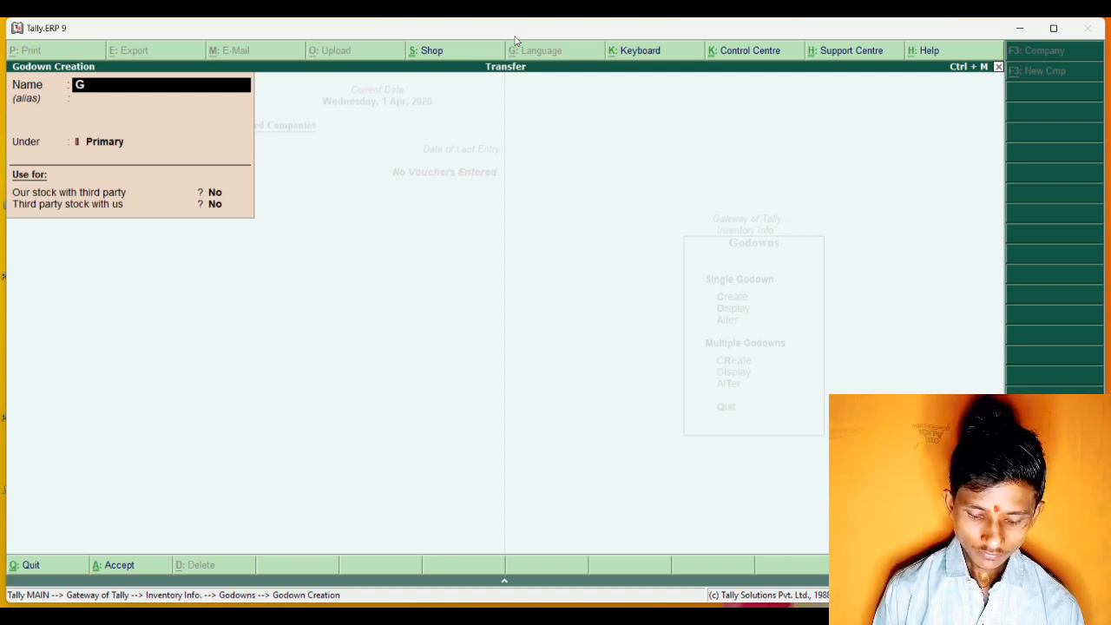
text(kp)
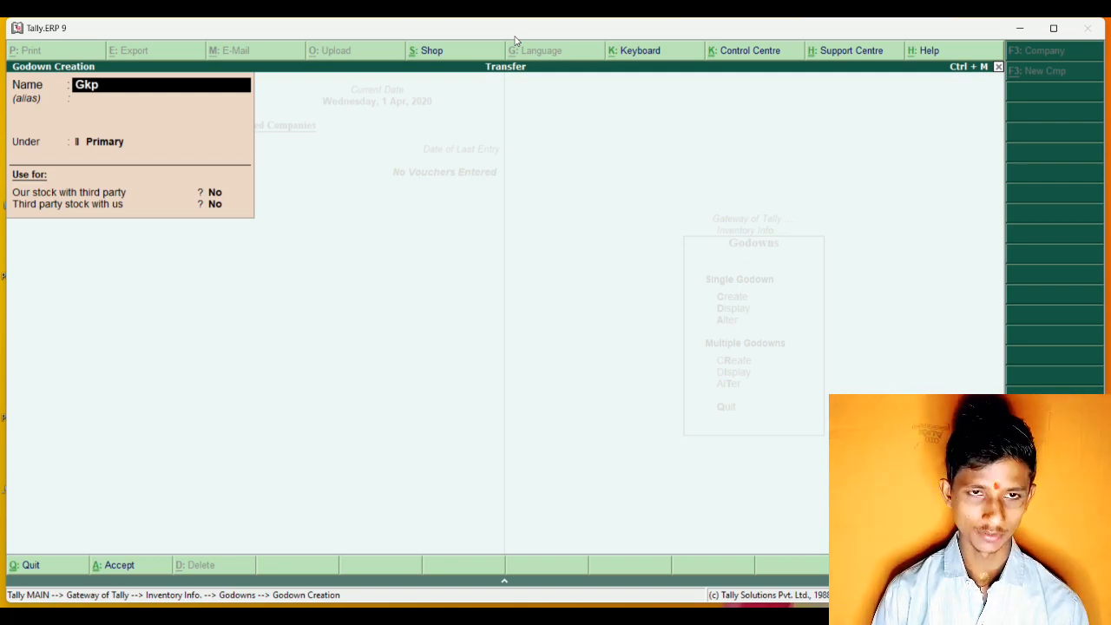
key(BackSpace)
key(BackSpace)
key(BackSpace)
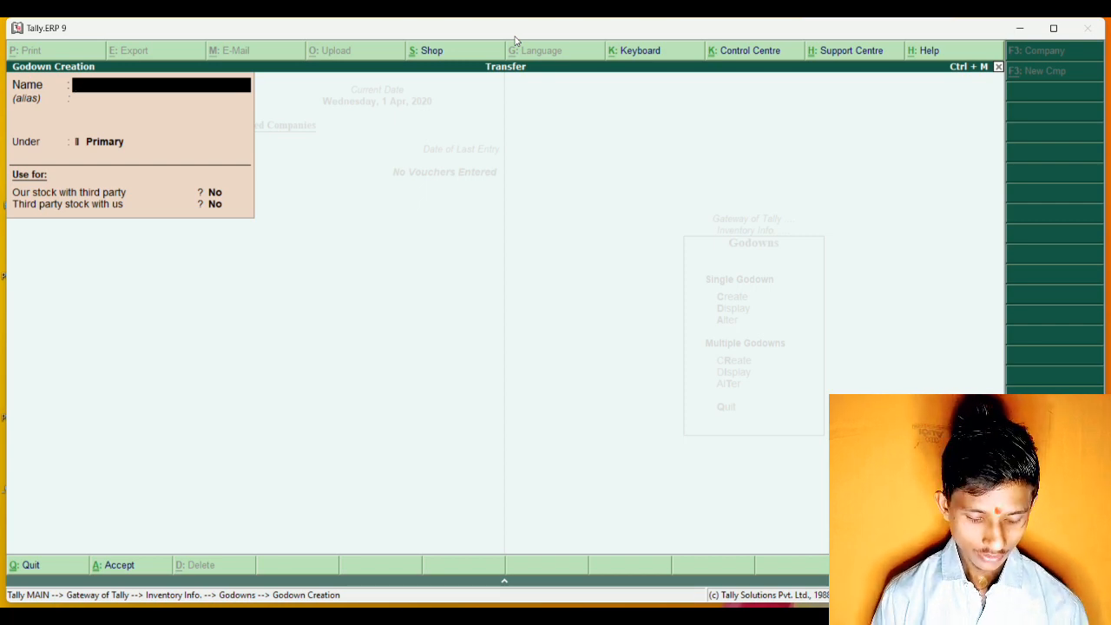
Create the godown Ttb under Primary with both third-party stock options at No, and return to the inventory masters.
text(Ttb)
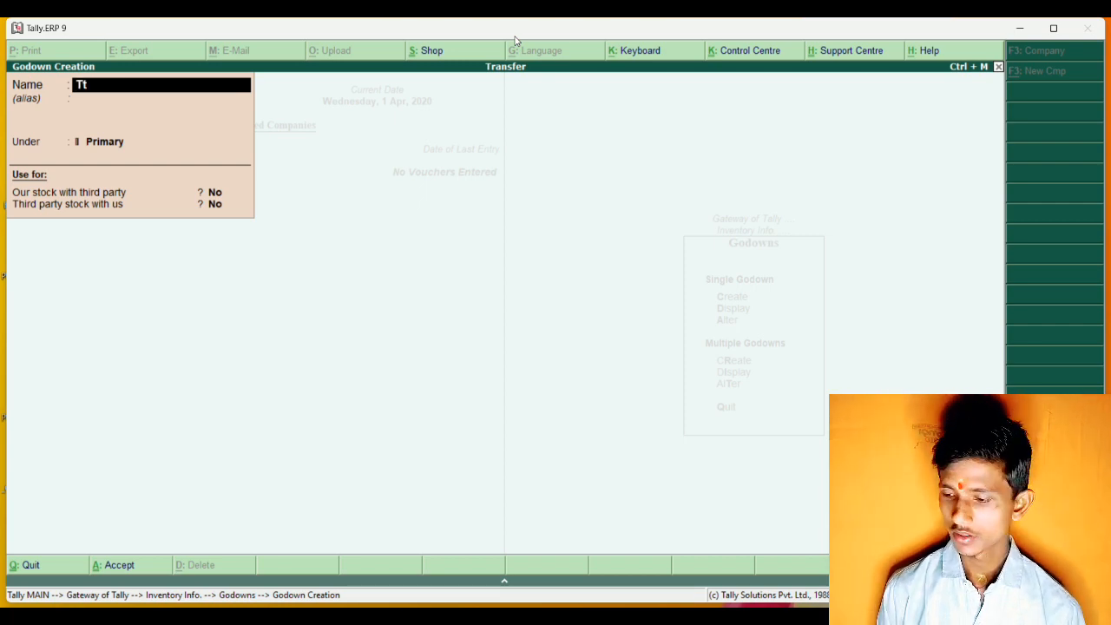
key(Return)
key(Return)
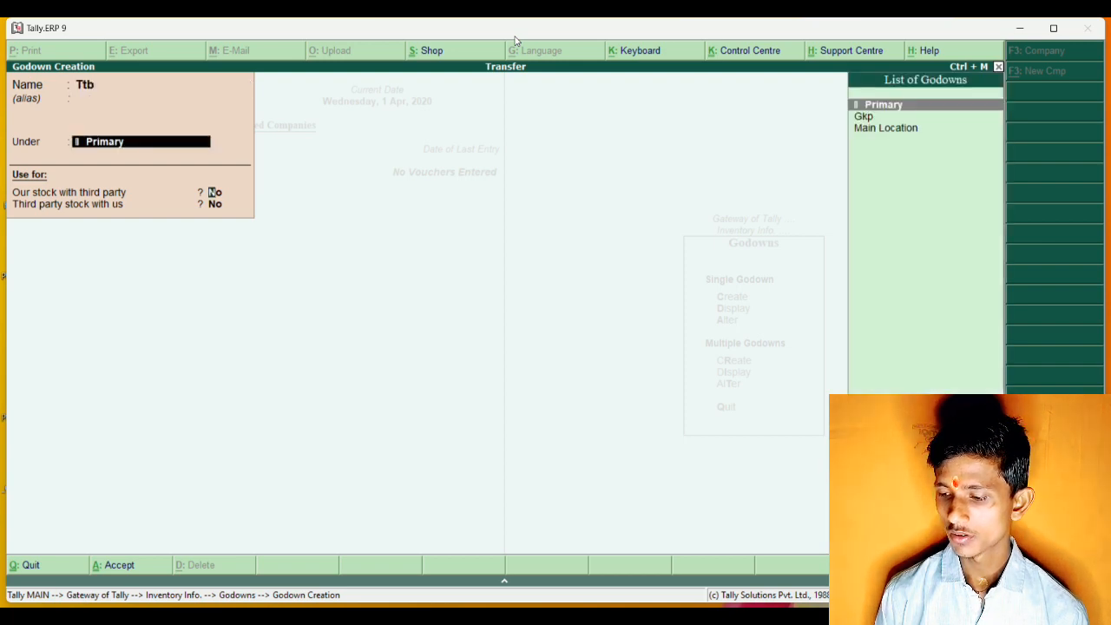
key(Return)
key(Return)
key(Return)
key(Return)
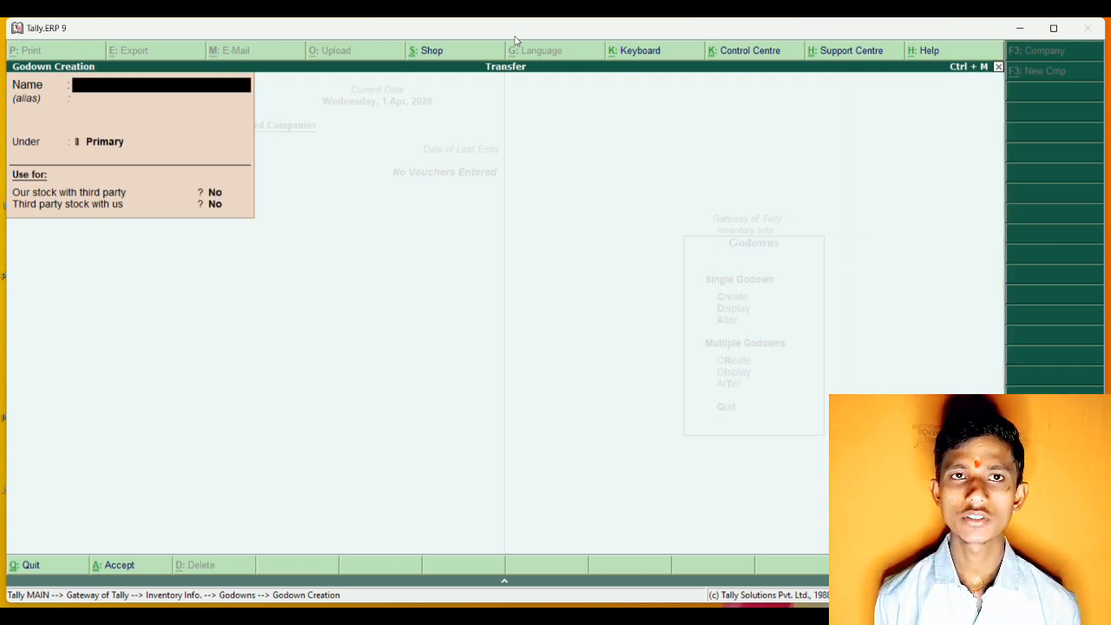
key(Escape)
key(Return)
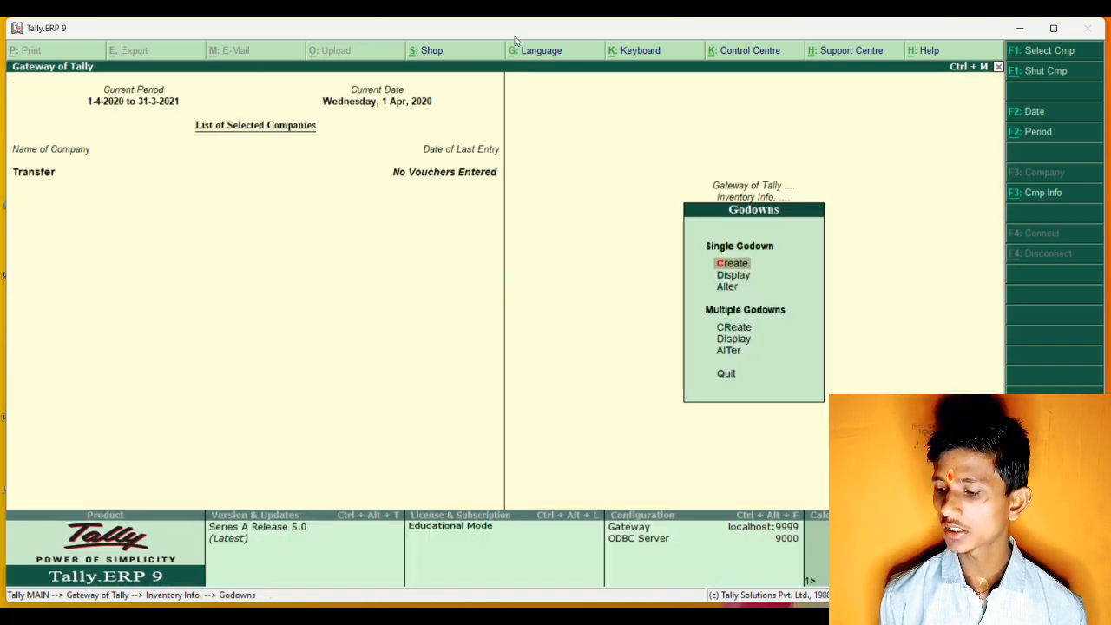
key(Escape)
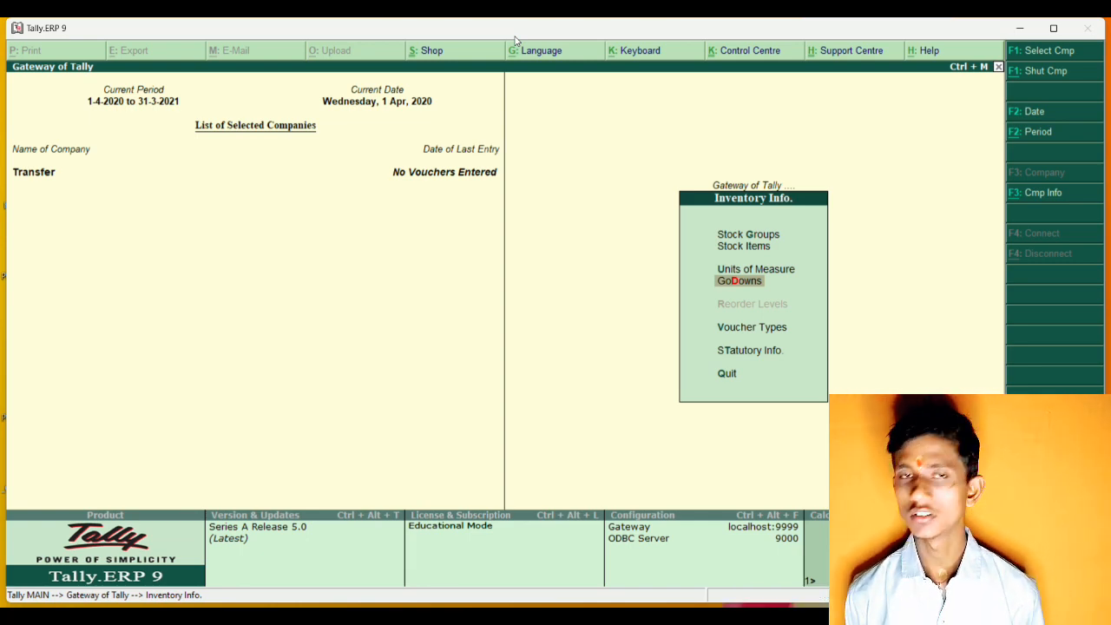
Create a simple unit of measure with the symbol pcs, no formal name and 0 decimal places, and leave unit creation.
key(Up)
key(Return)
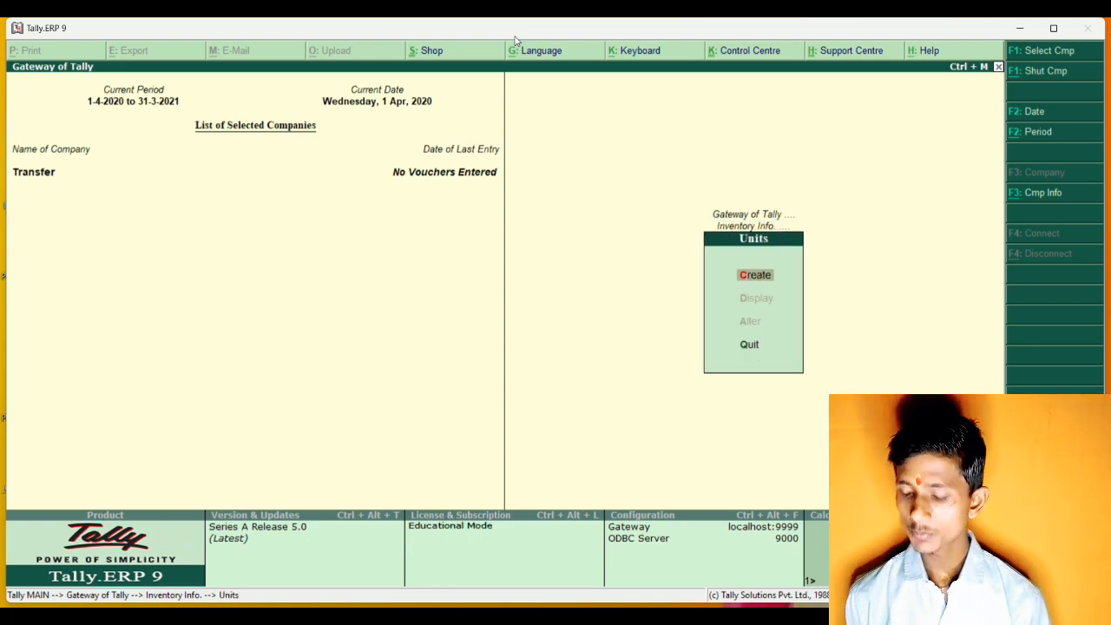
key(Return)
text(p)
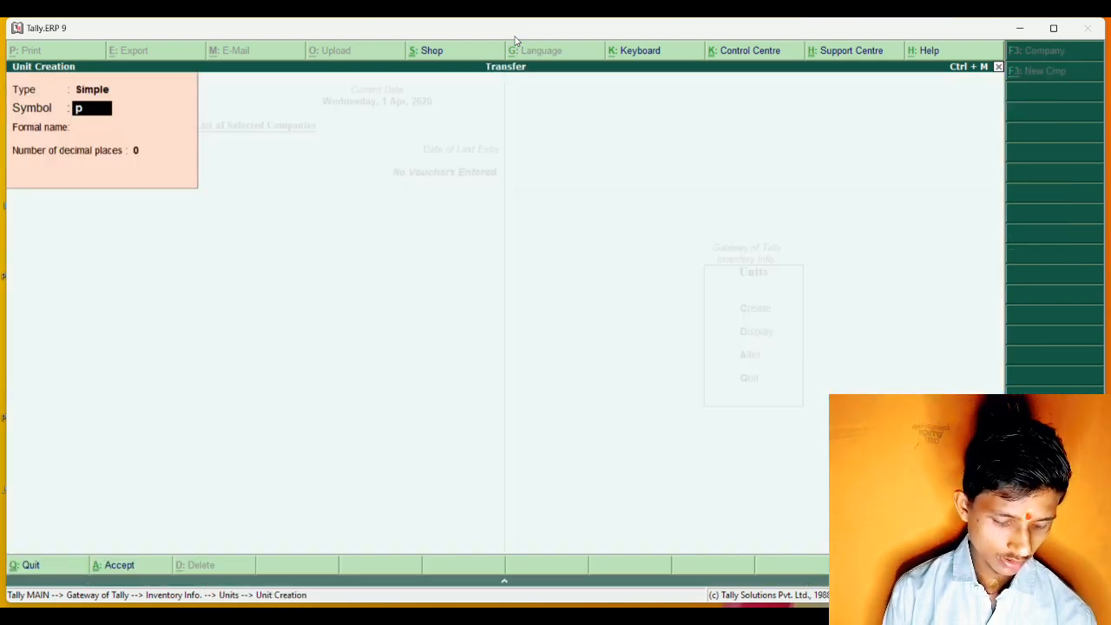
text(cs)
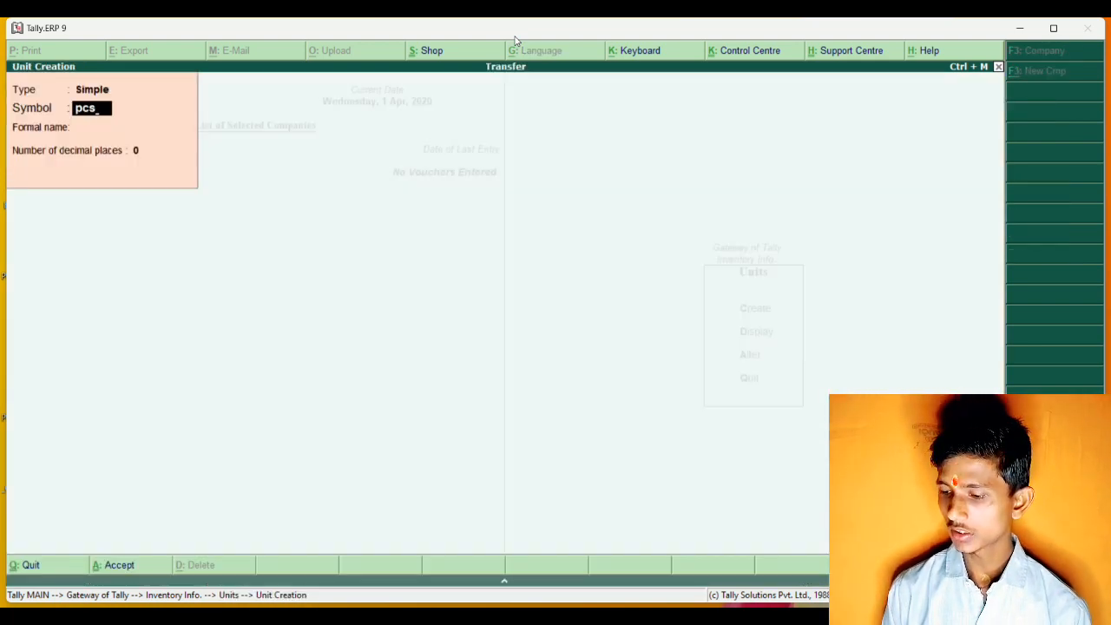
key(Return)
key(Return)
key(Return)
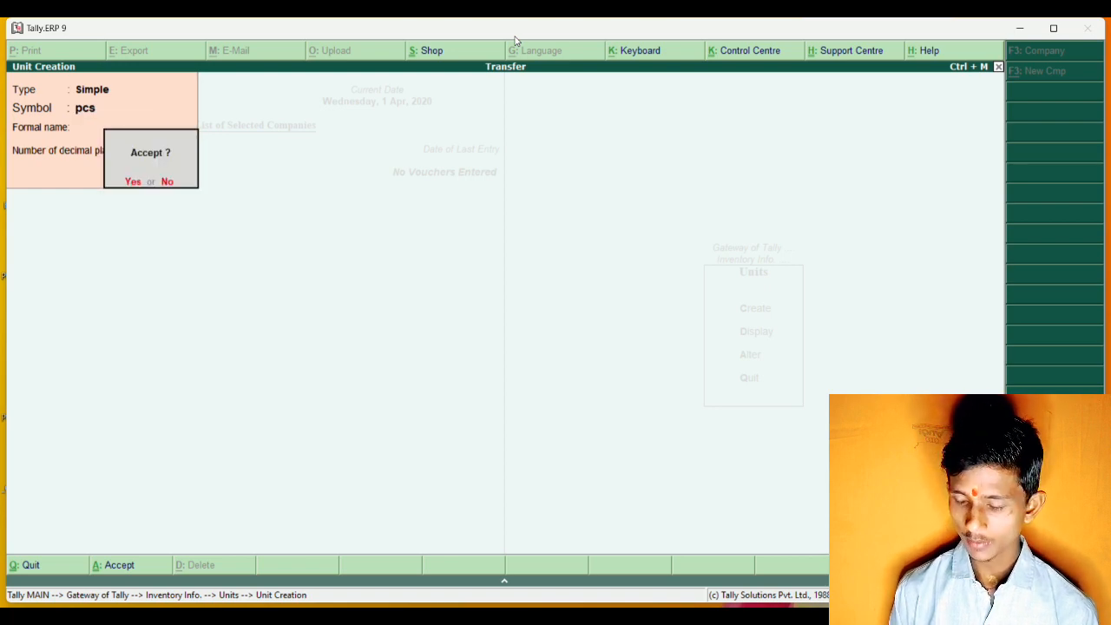
key(Return)
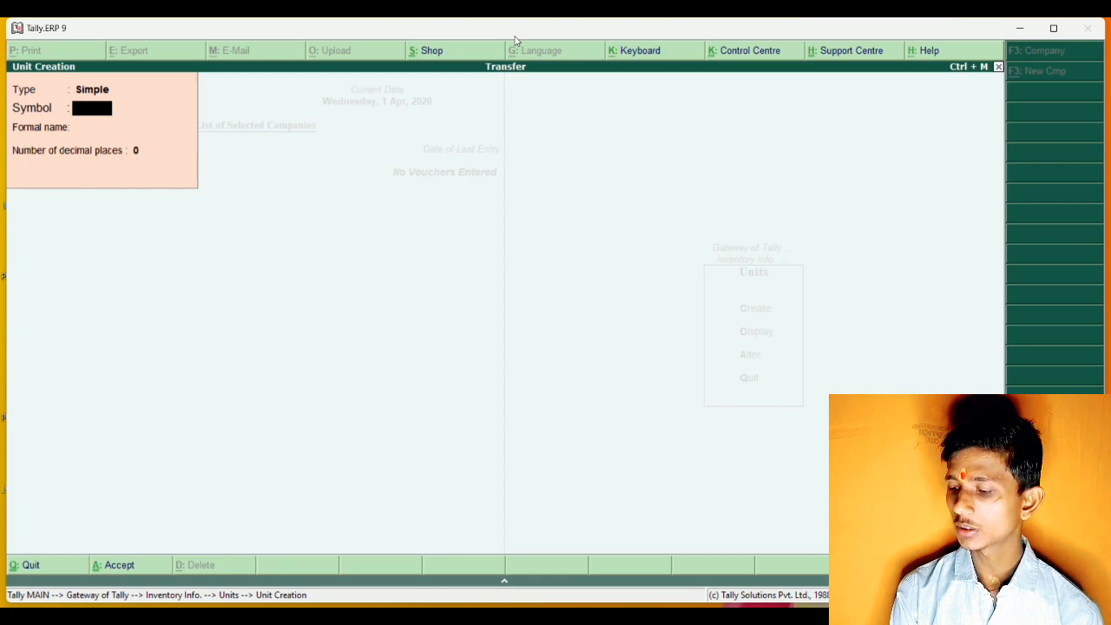
key(Escape)
key(Escape)
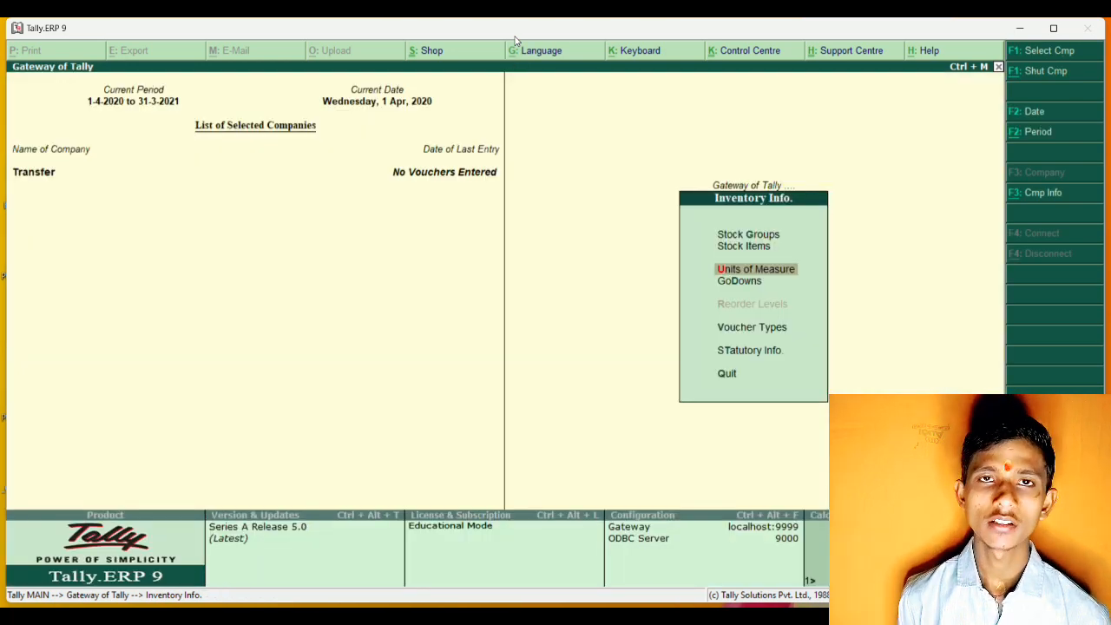
Create the stock group Fan under Primary with no alias and adding of item quantities at No.
key(Up)
key(Up)
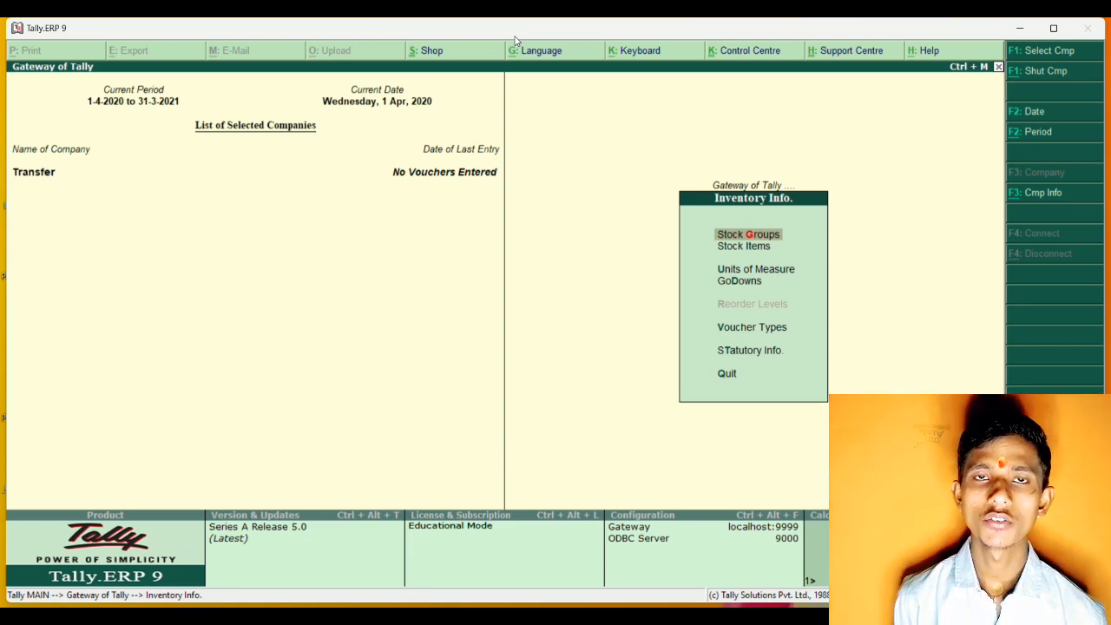
key(Return)
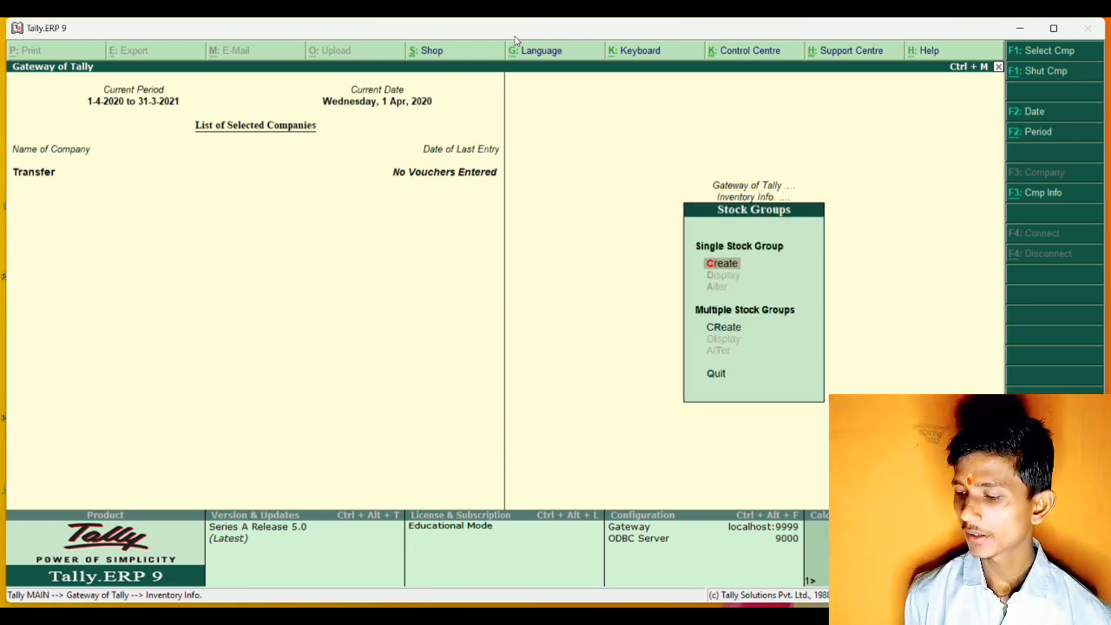
key(Return)
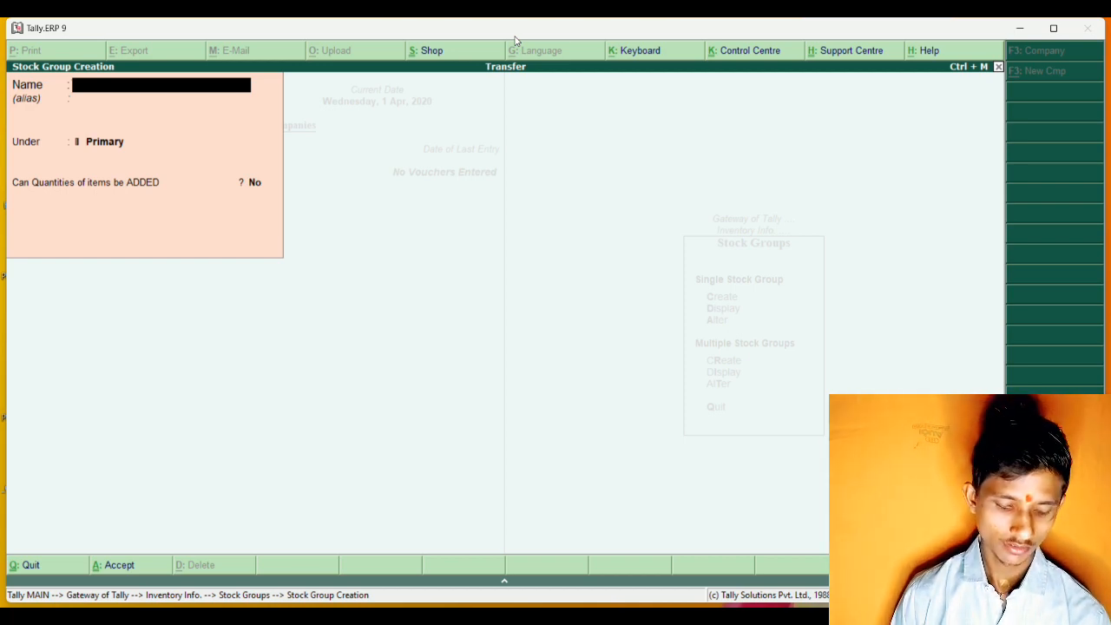
text(Fa)
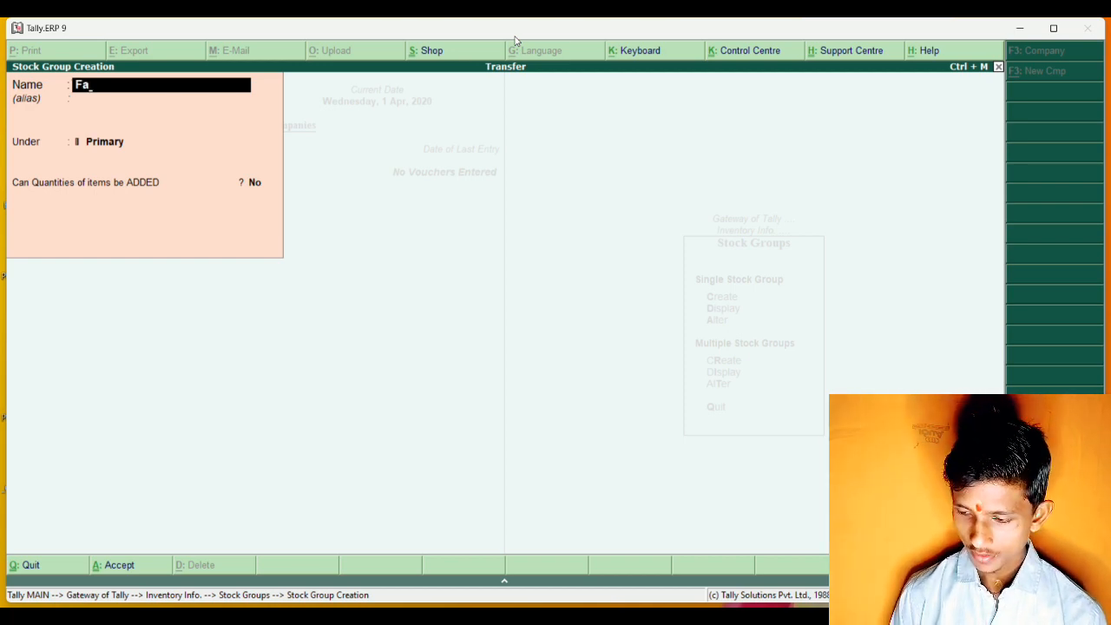
text(n)
key(Return)
key(Return)
key(Return)
key(Return)
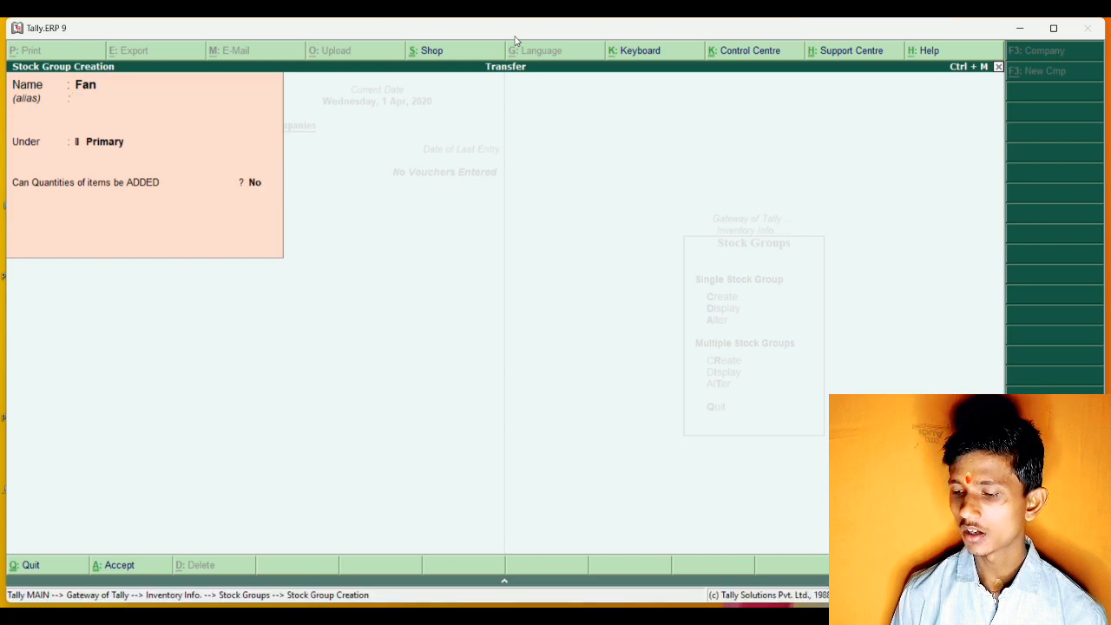
key(Return)
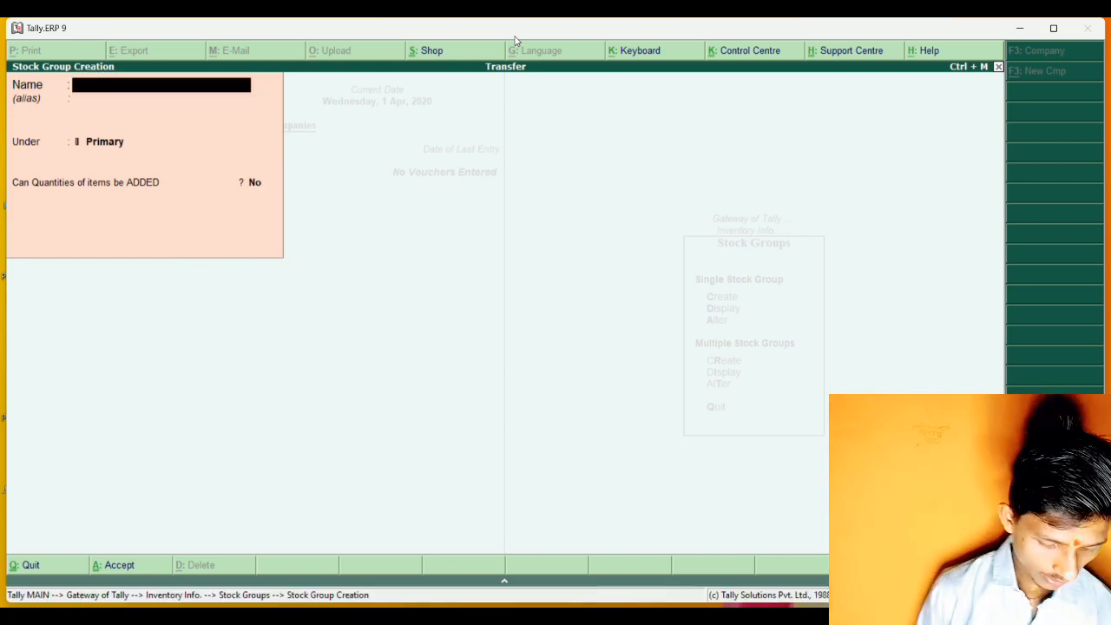
Create a second stock group Ac under Primary with adding of quantities at No, and leave stock group creation.
text(Ac)
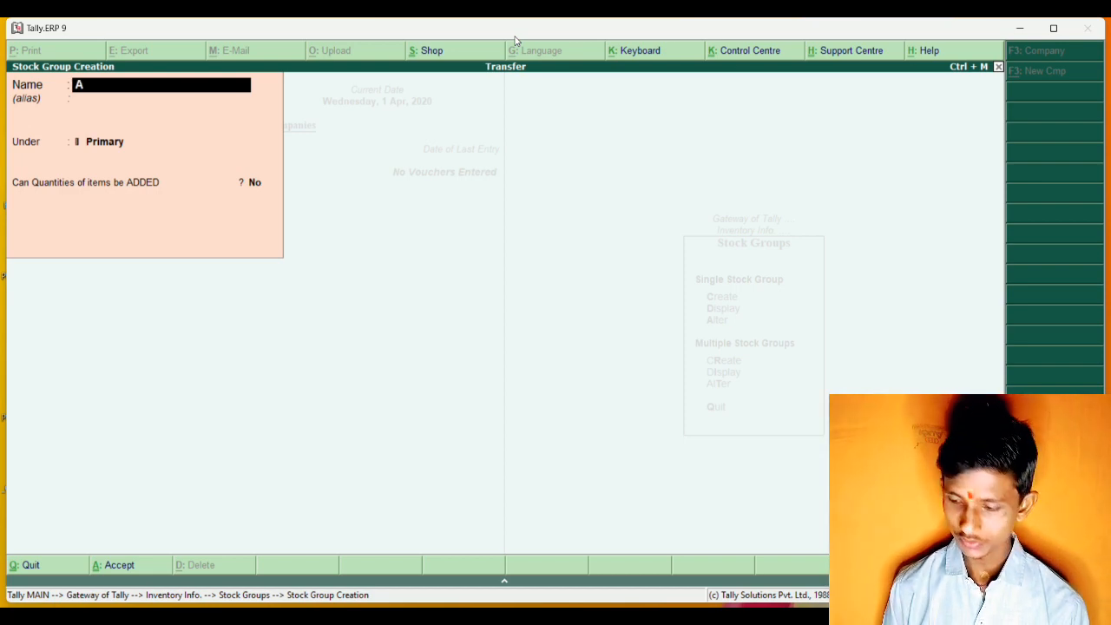
key(Return)
key(Return)
key(Return)
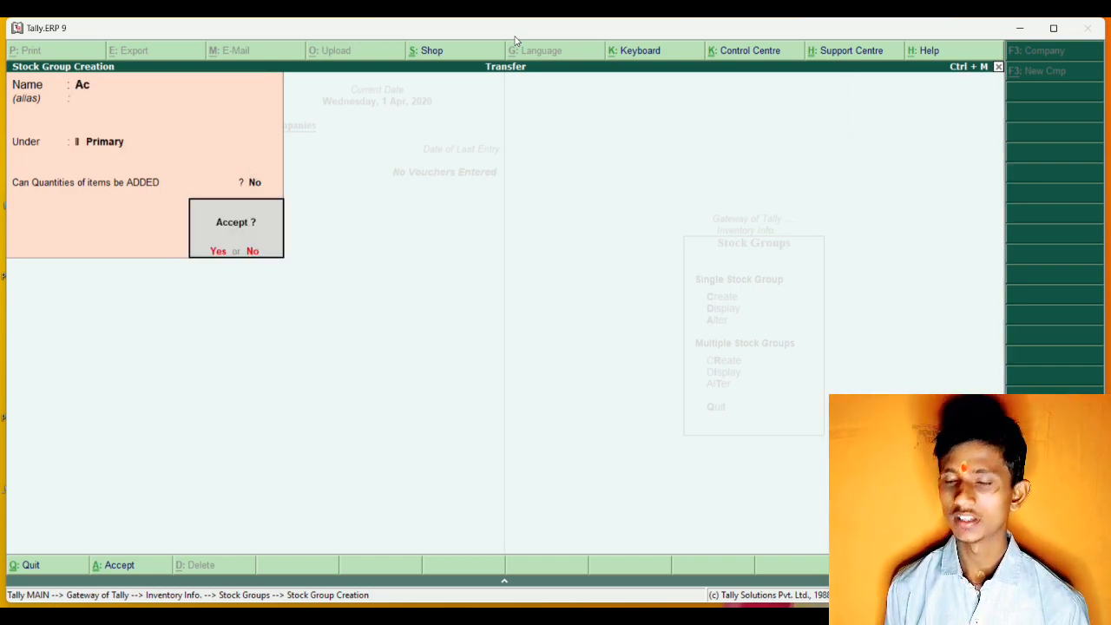
key(Return)
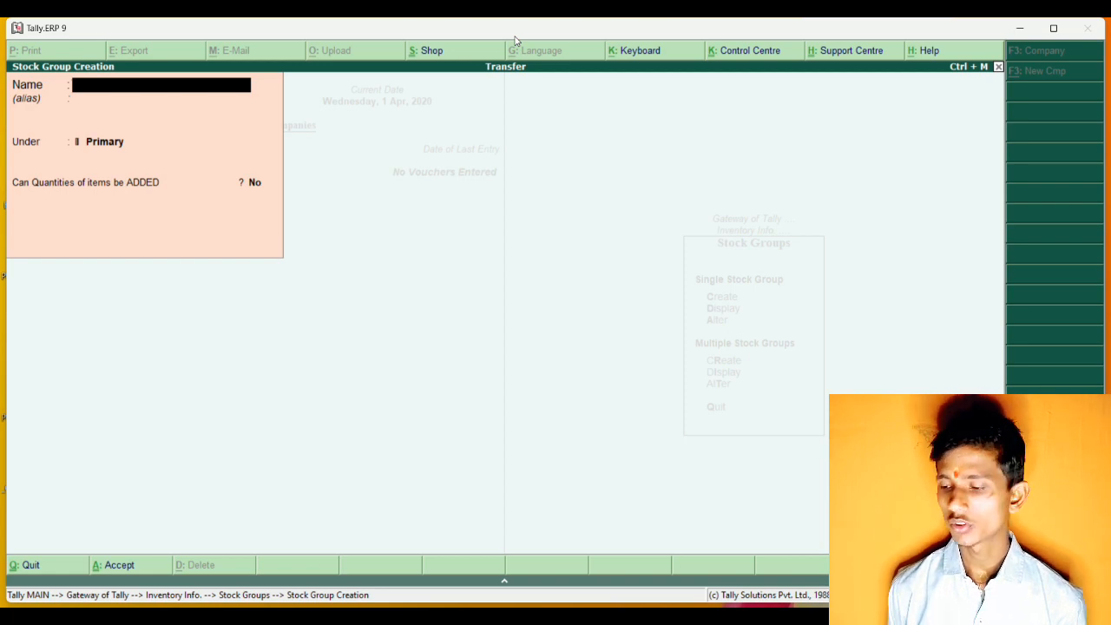
key(Escape)
key(Return)
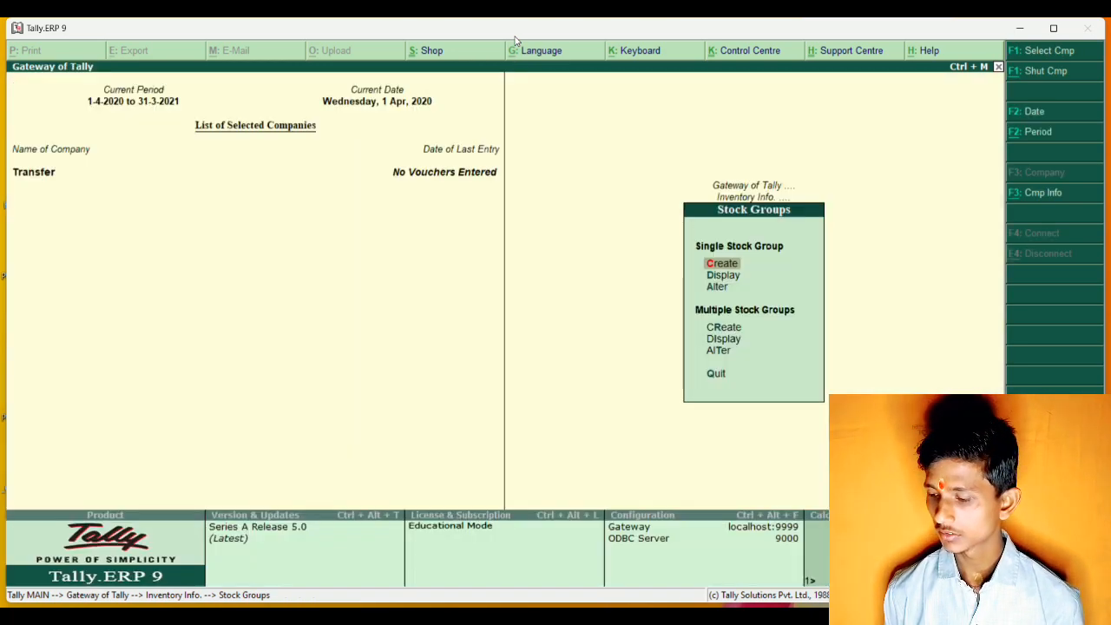
key(Escape)
Start a new single stock item named Bajaj without an alias.
key(Down)
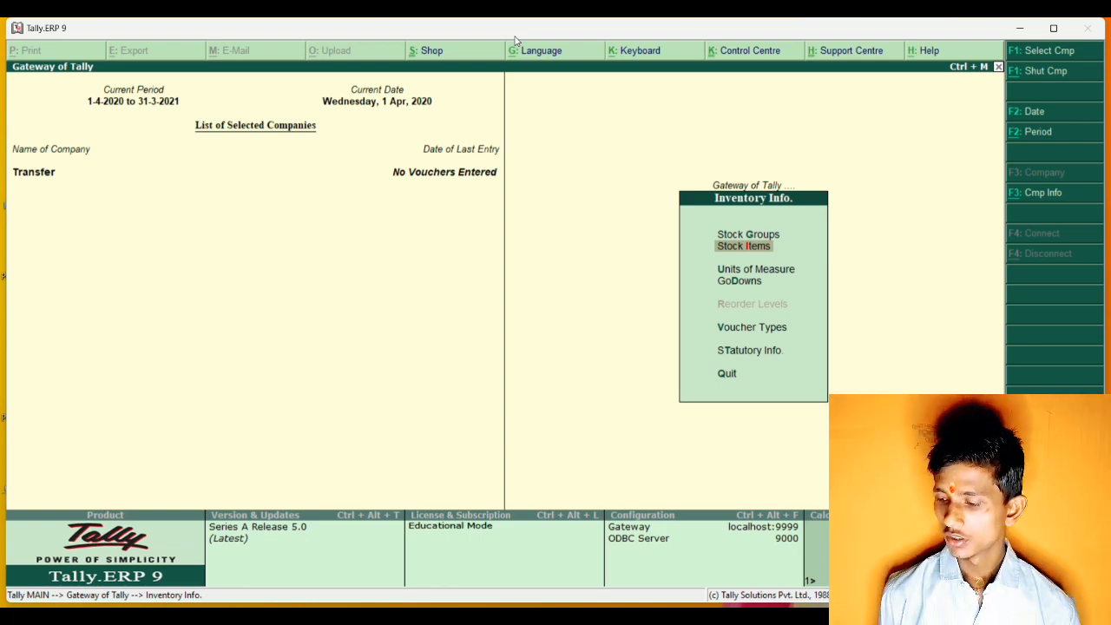
key(Return)
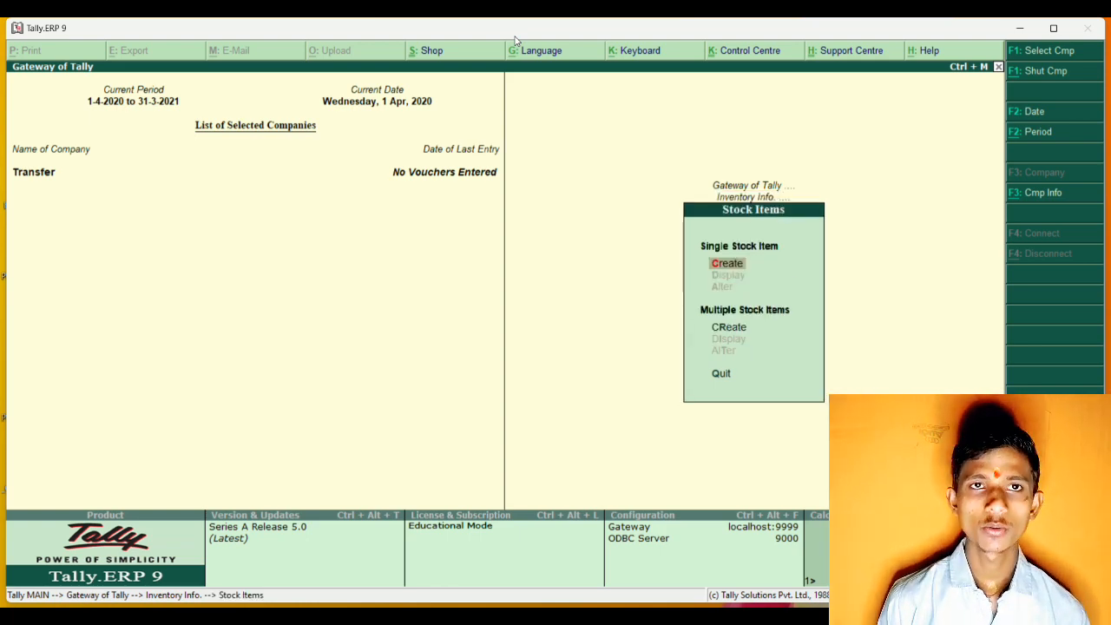
key(Return)
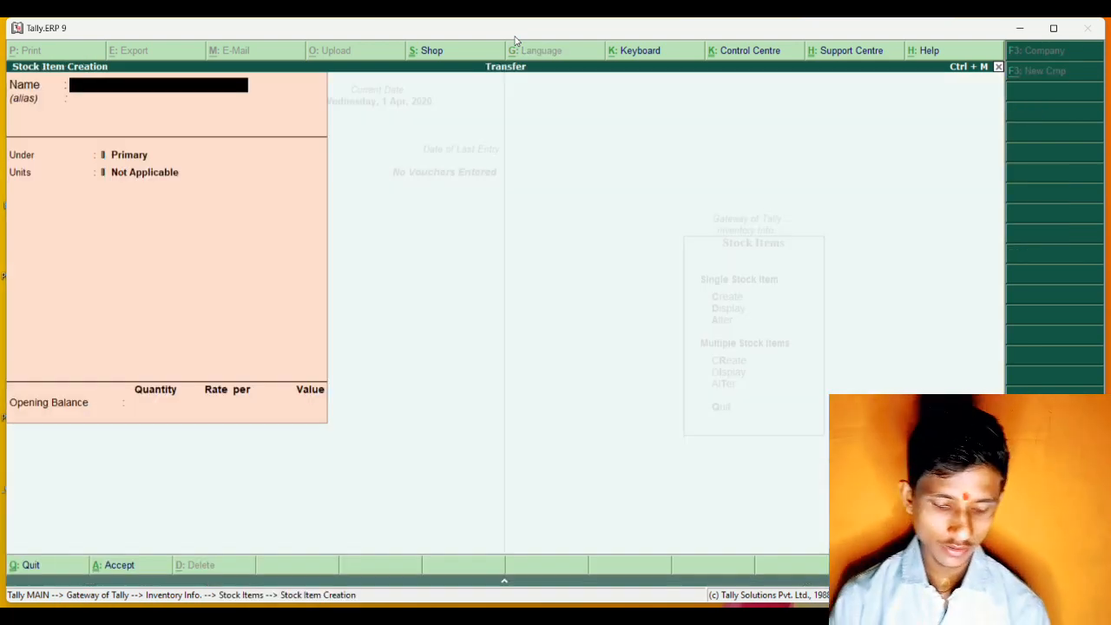
text(B)
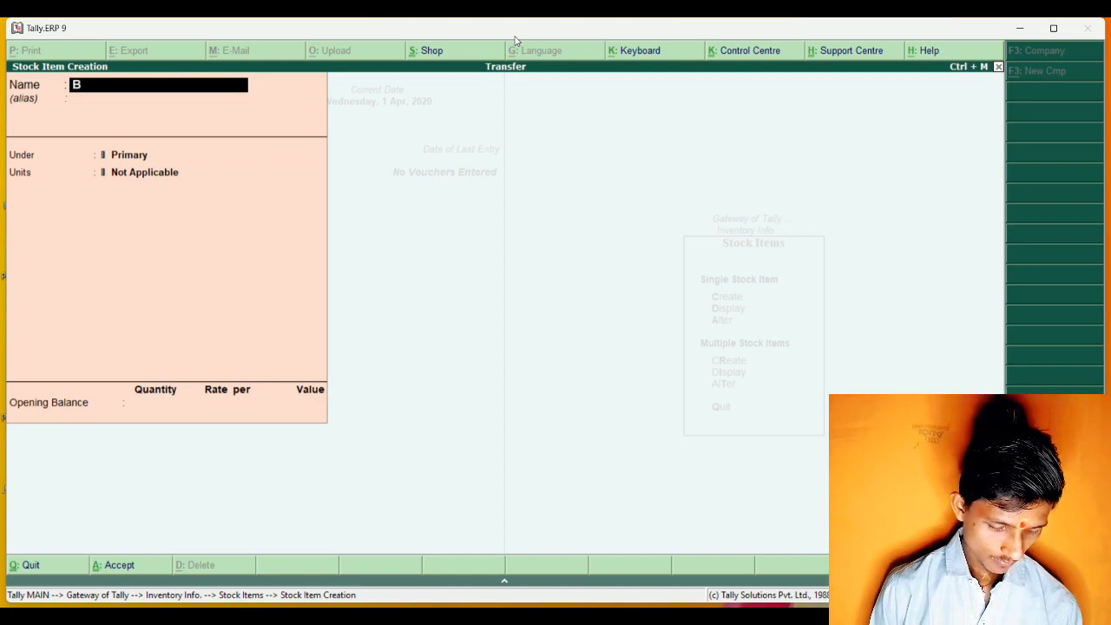
text(aja)
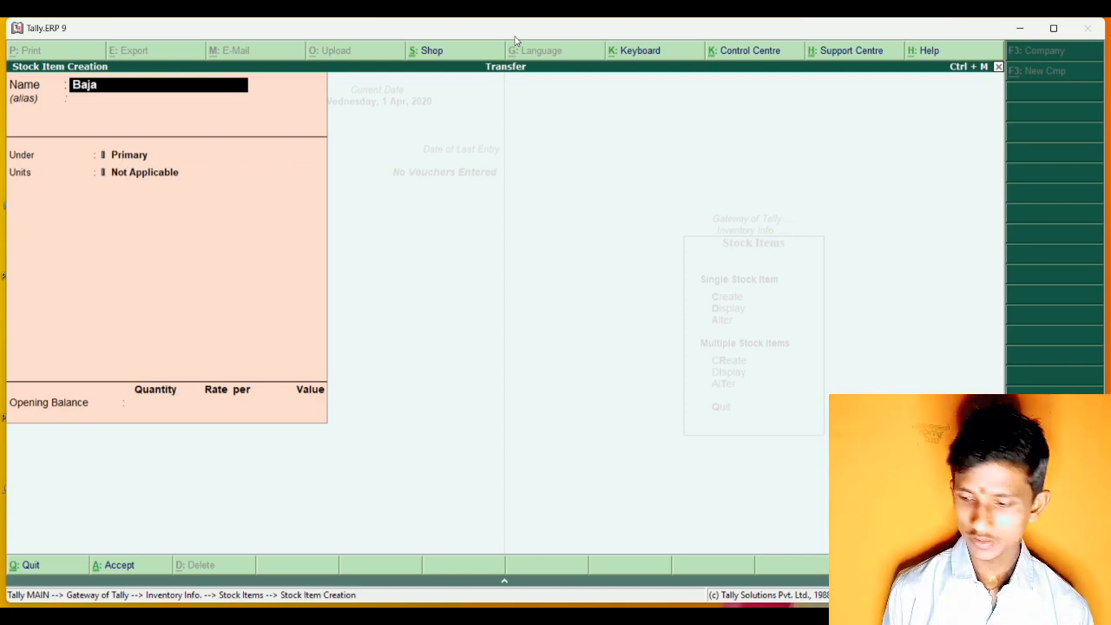
text(j)
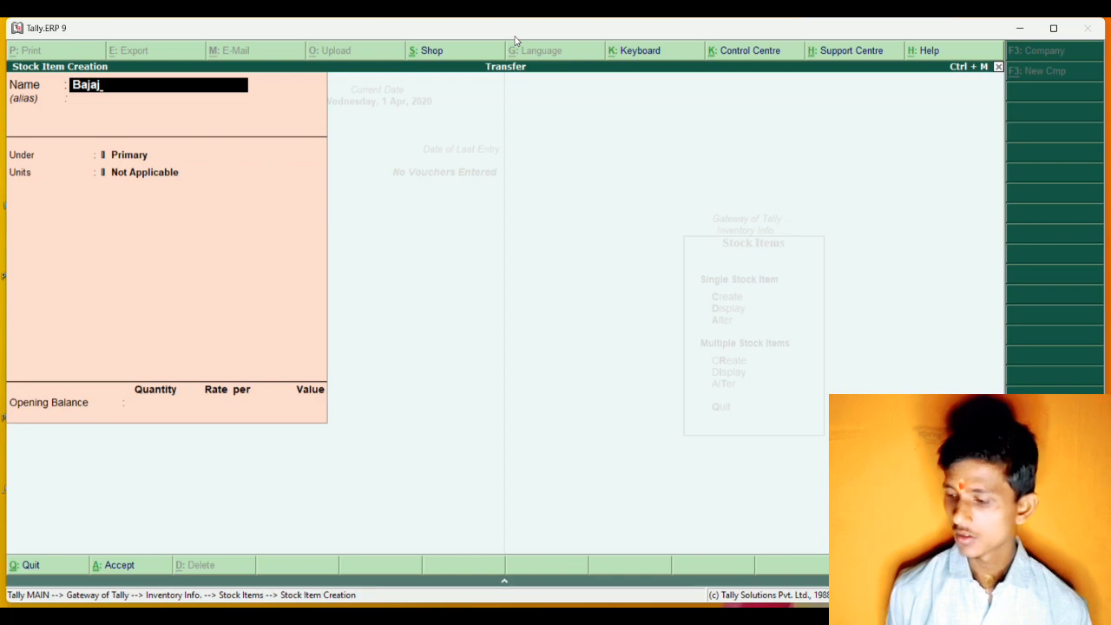
key(Return)
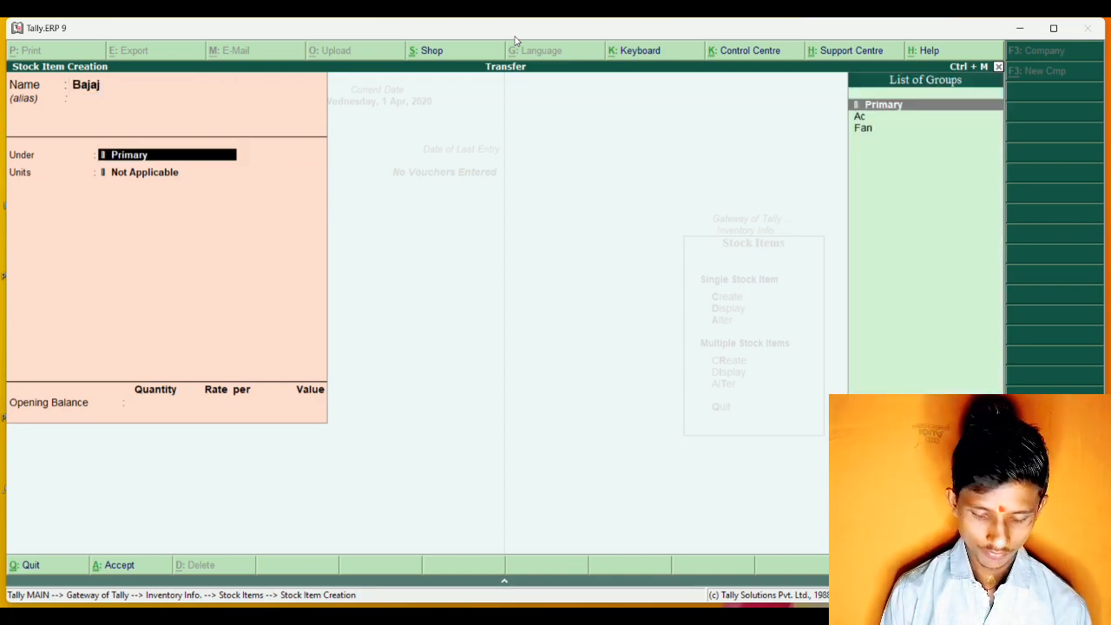
Assign the Bajaj item to the Fan group with unit pcs and save it without an opening balance.
text(F)
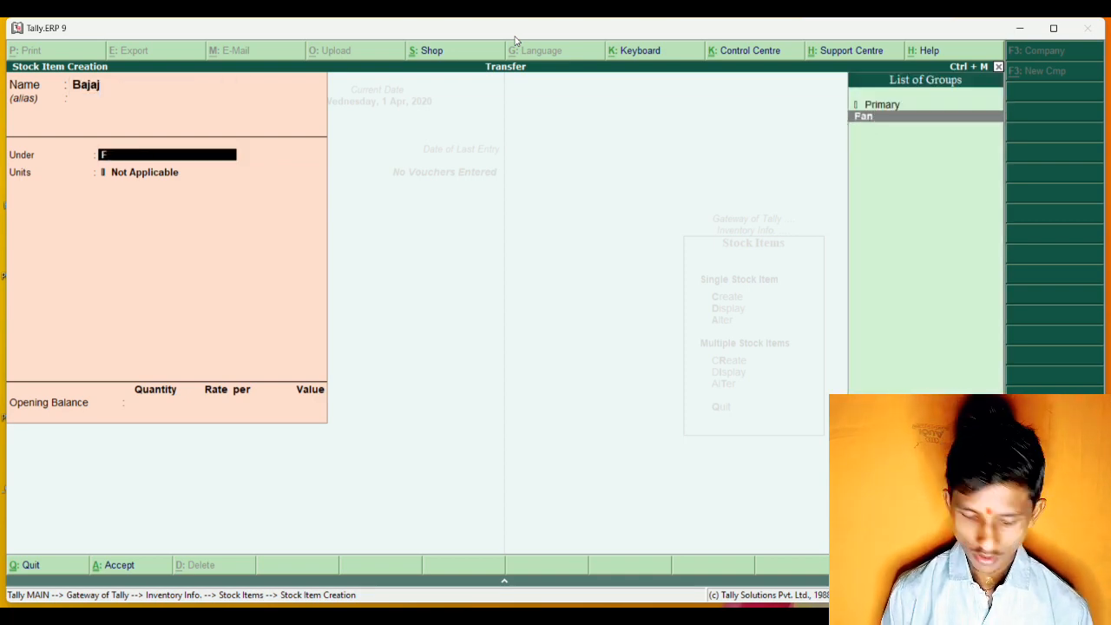
key(Return)
key(Down)
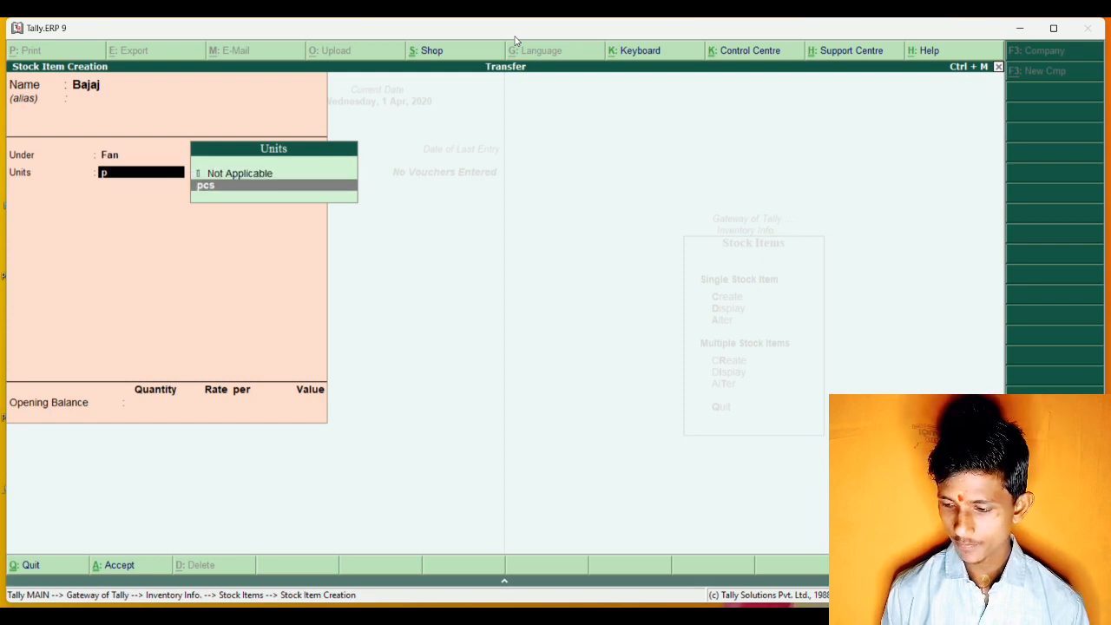
key(Return)
key(Return)
key(n)
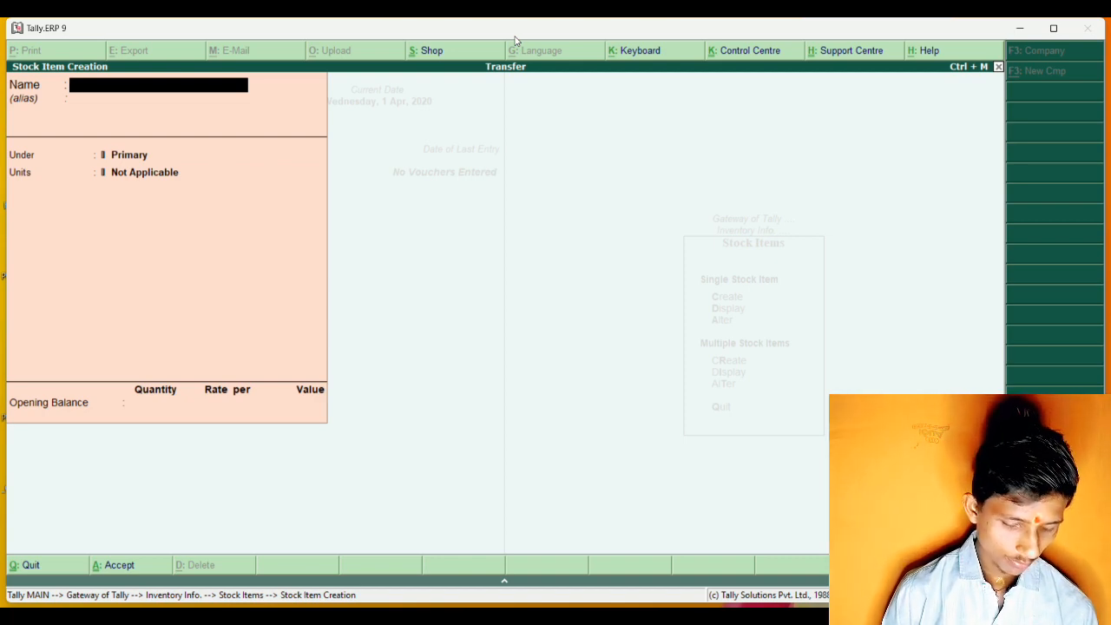
Create the stock item Lg under the Ac group with unit pcs, no alias and no opening balance.
text(Lg)
key(Return)
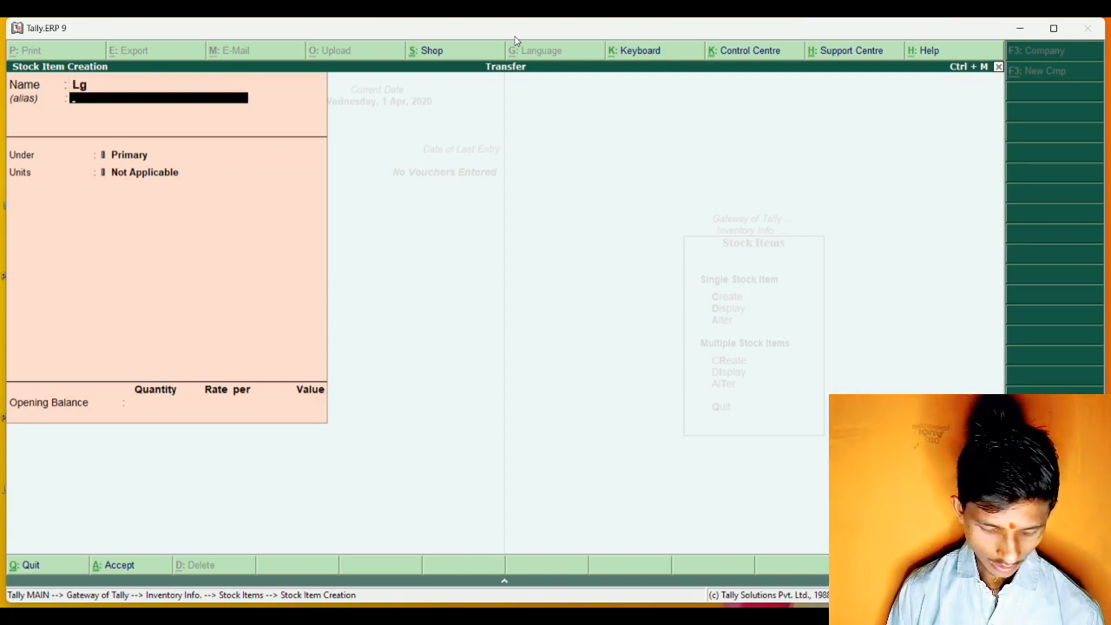
key(Return)
text(a)
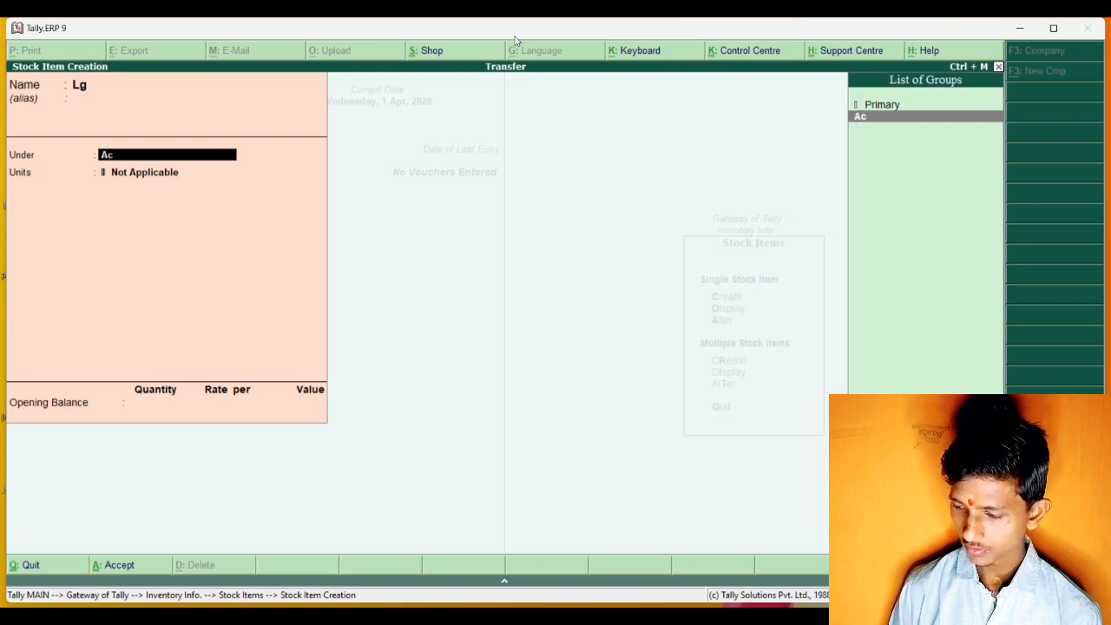
key(Return)
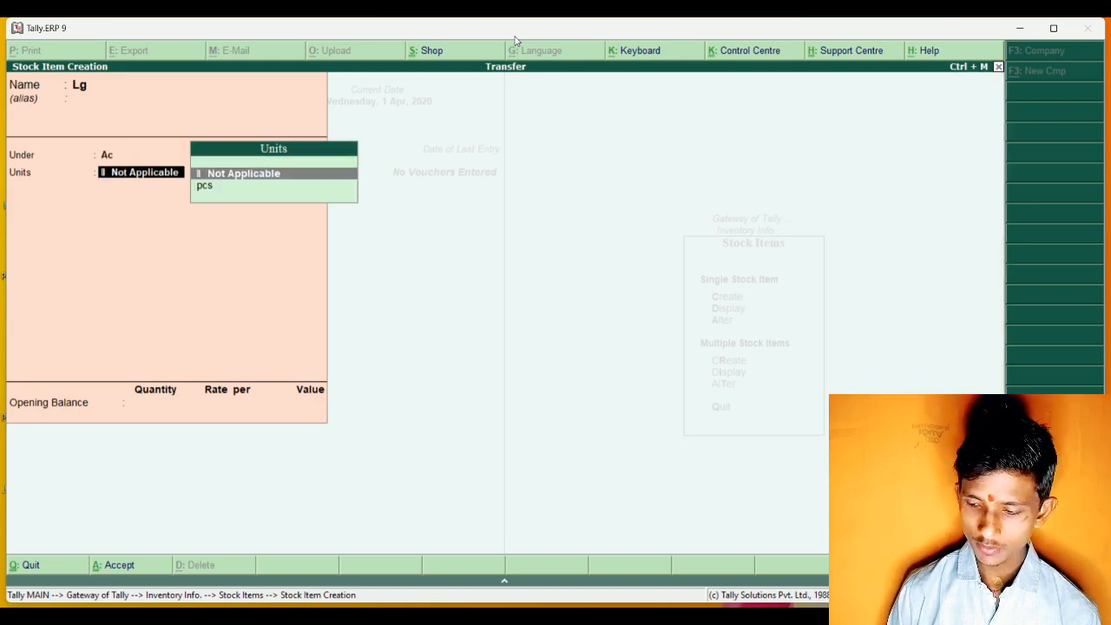
text(p)
key(Return)
key(Return)
key(Return)
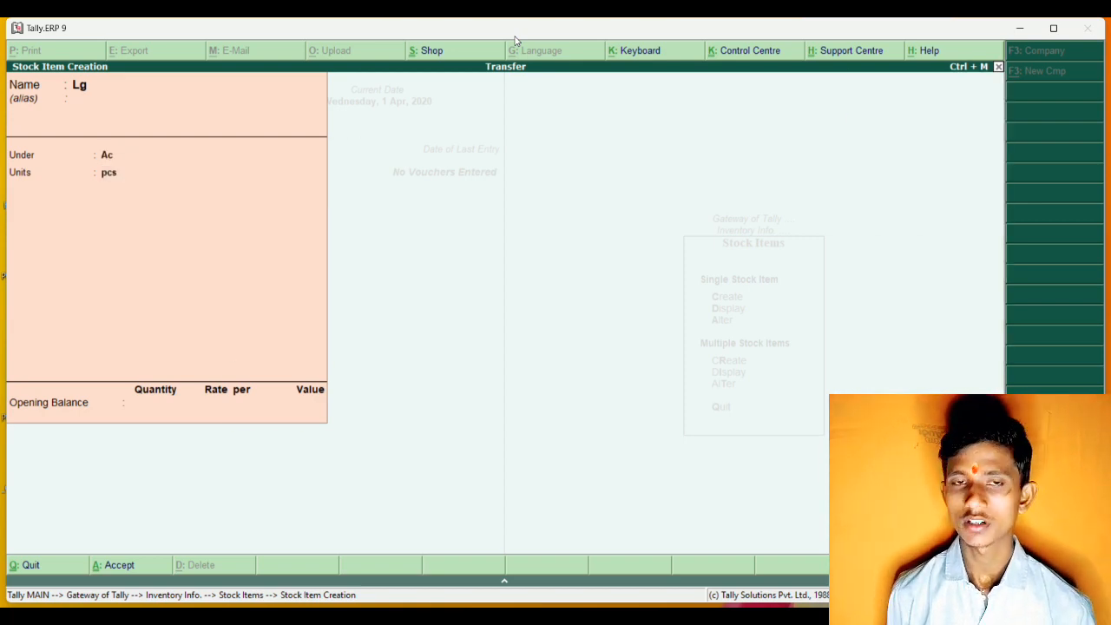
Leave stock item creation and return to the Gateway of Tally.
key(Escape)
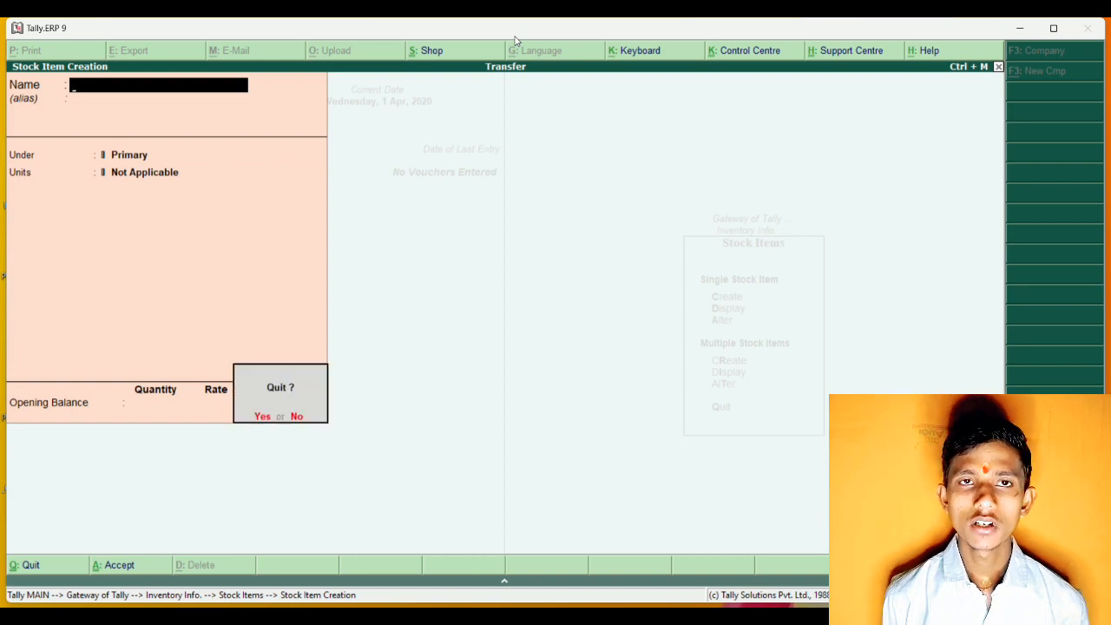
key(Escape)
key(Escape)
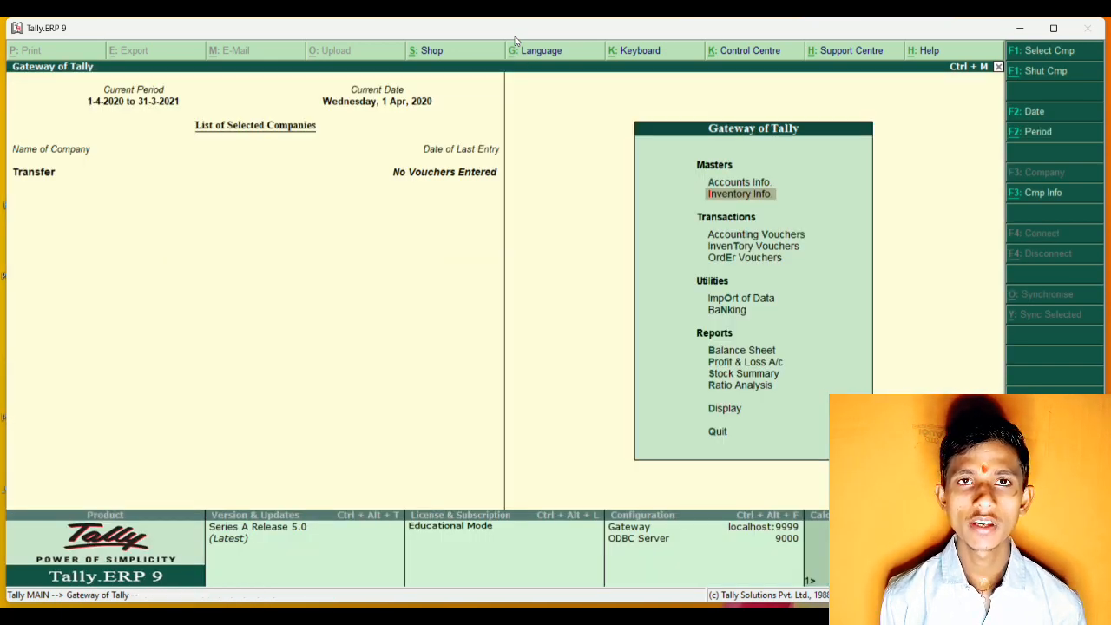
key(Up)
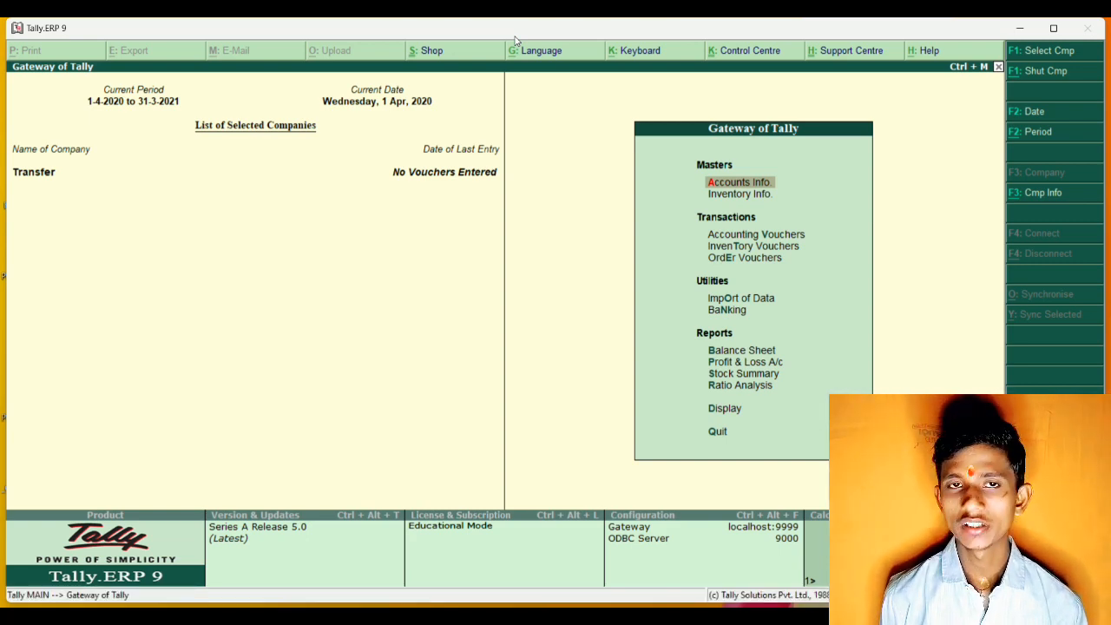
key(Down)
key(Down)
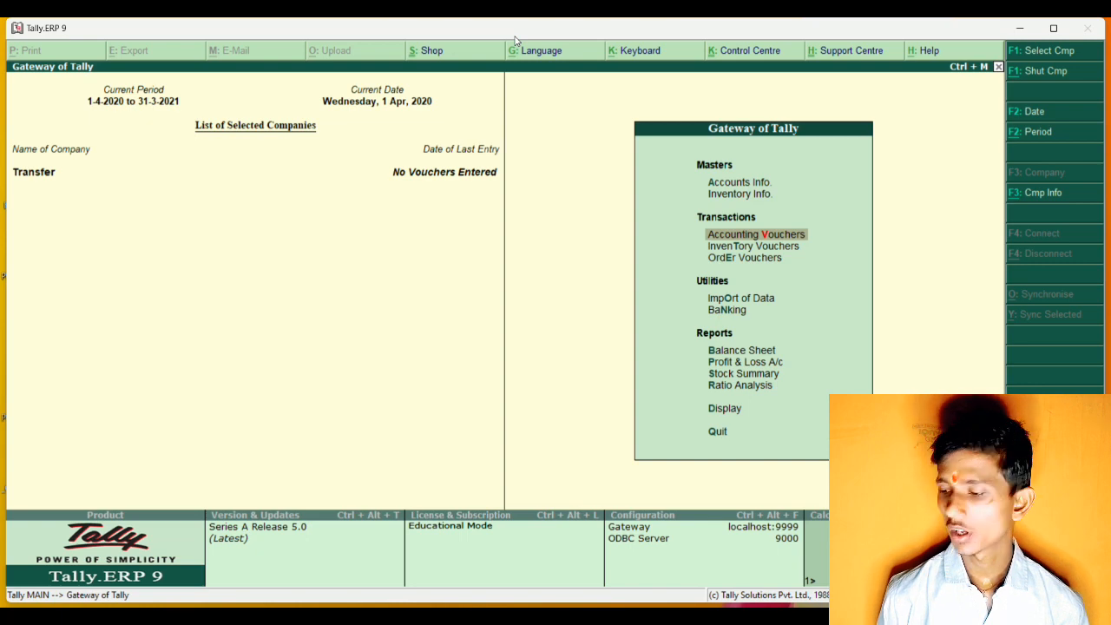
key(Down)
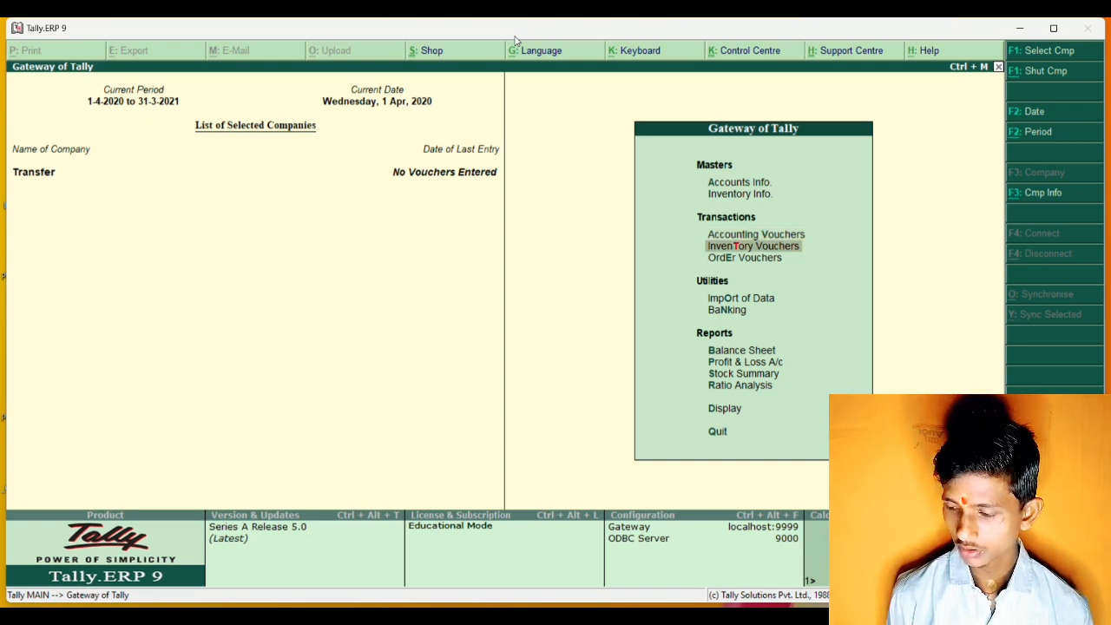
key(Up)
key(Return)
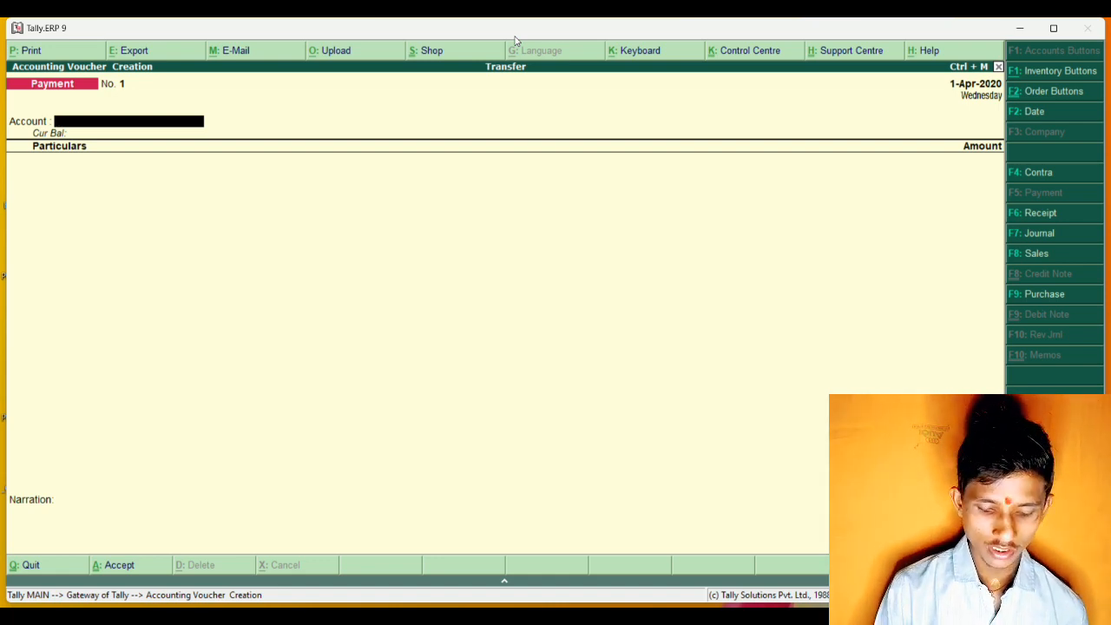
key(alt+F7)
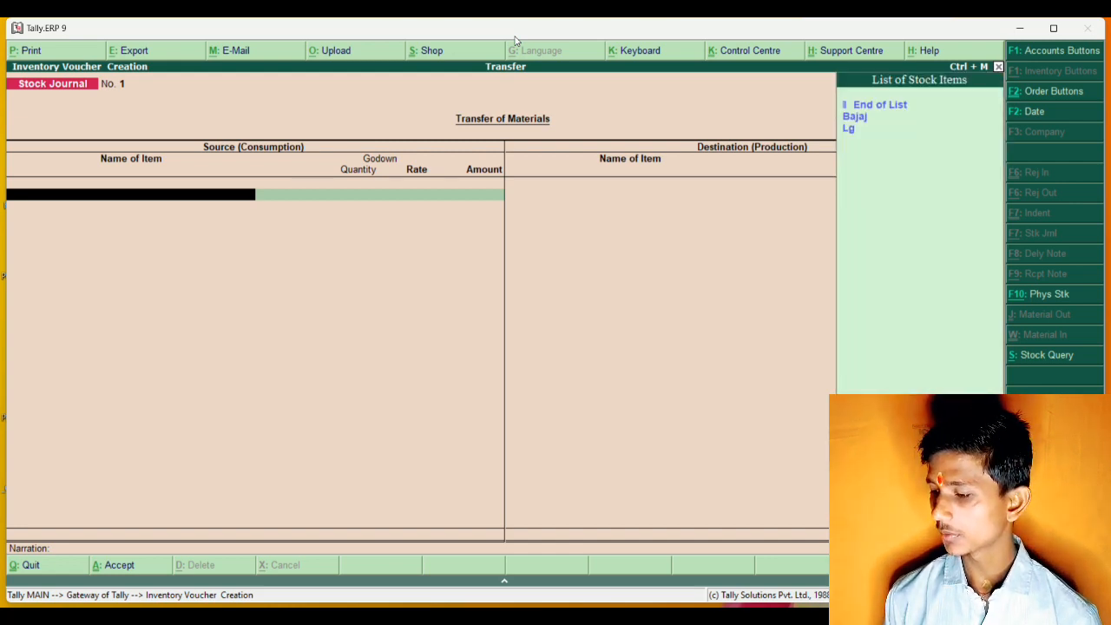
key(Down)
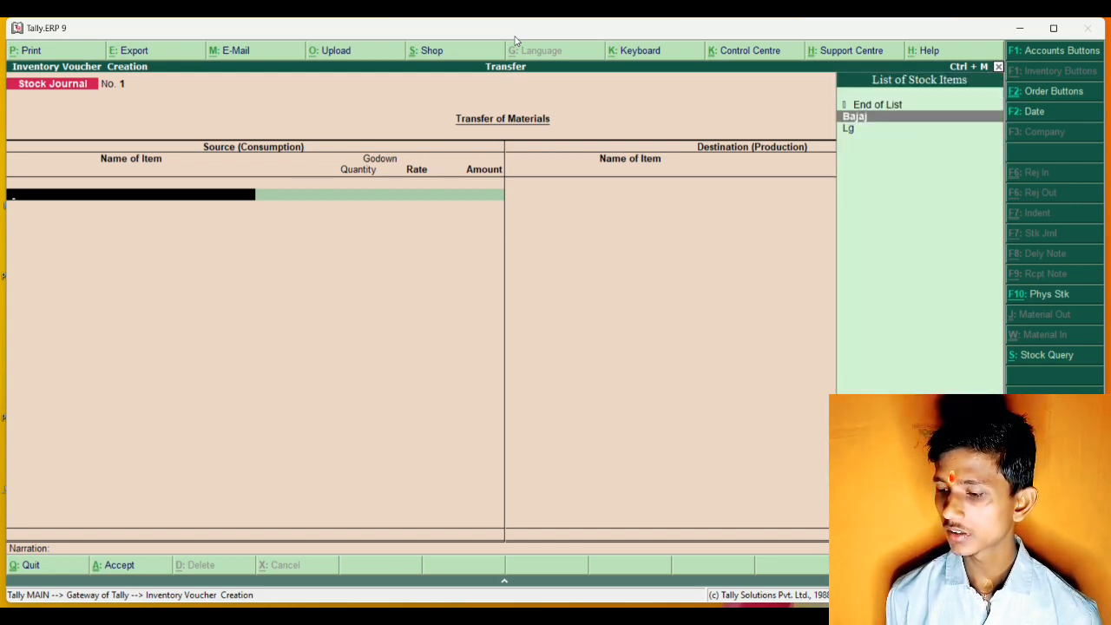
key(Return)
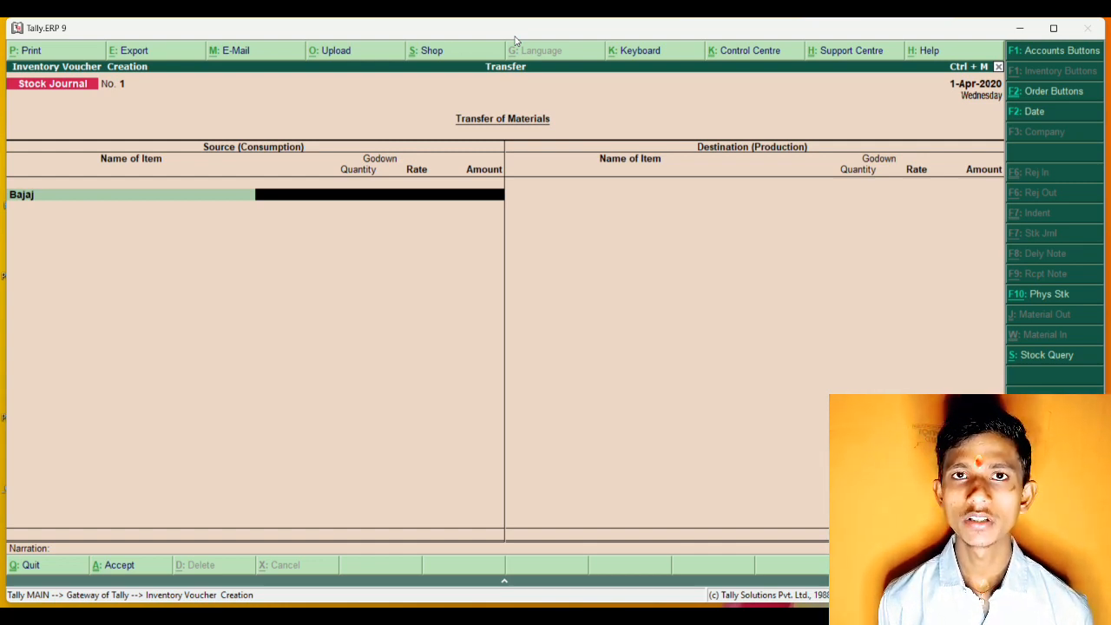
key(Escape)
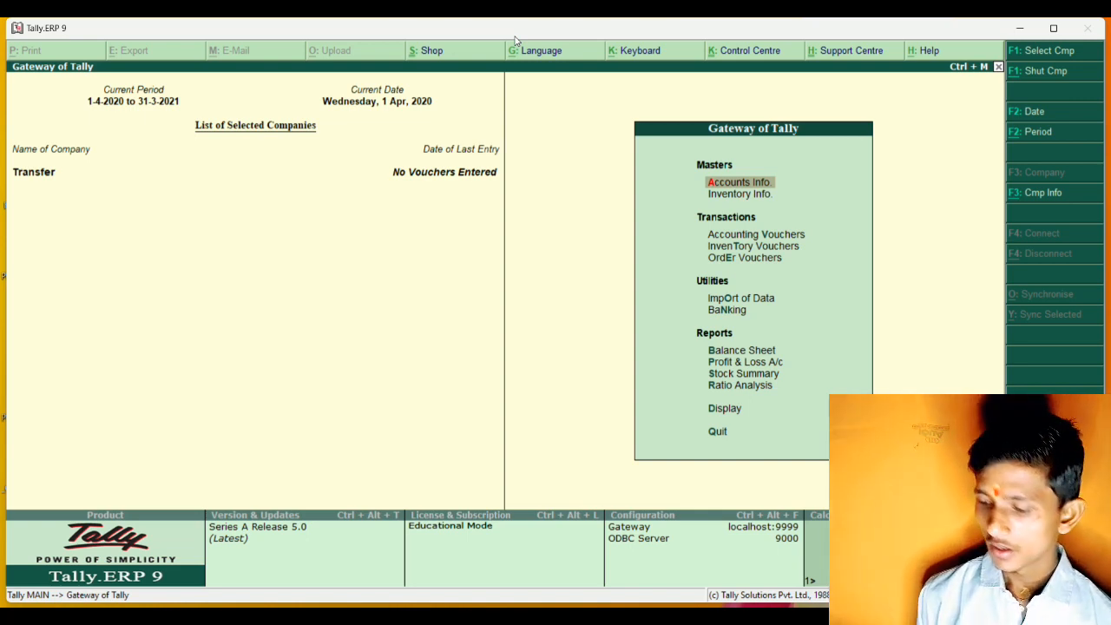
Start a purchase voucher with supplier invoice number 01 dated 1-Apr-2020.
key(Down)
key(Down)
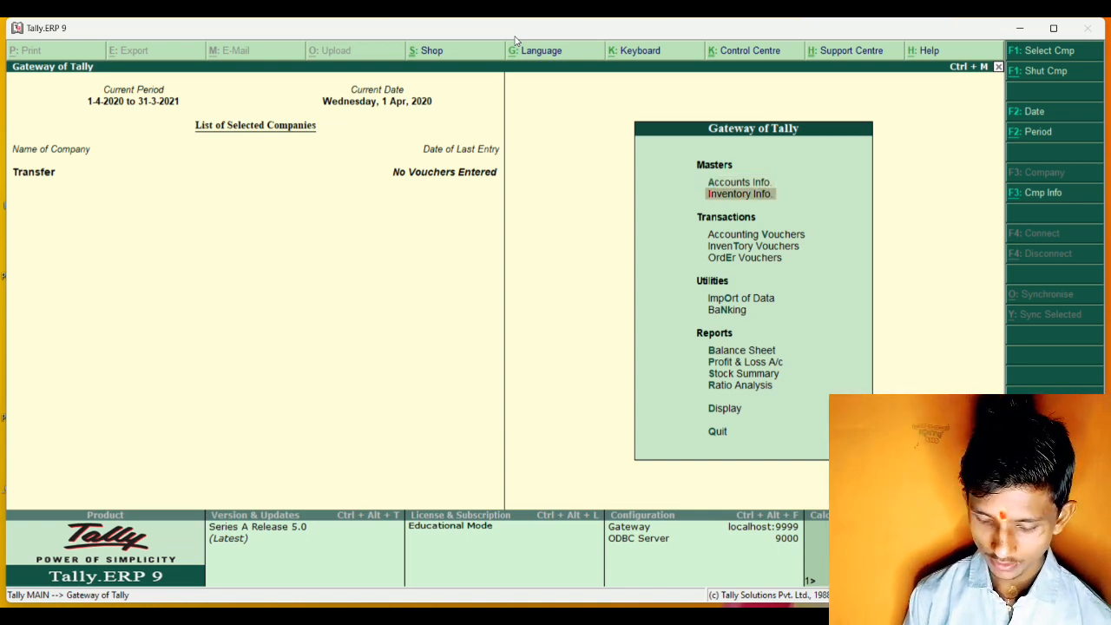
key(Return)
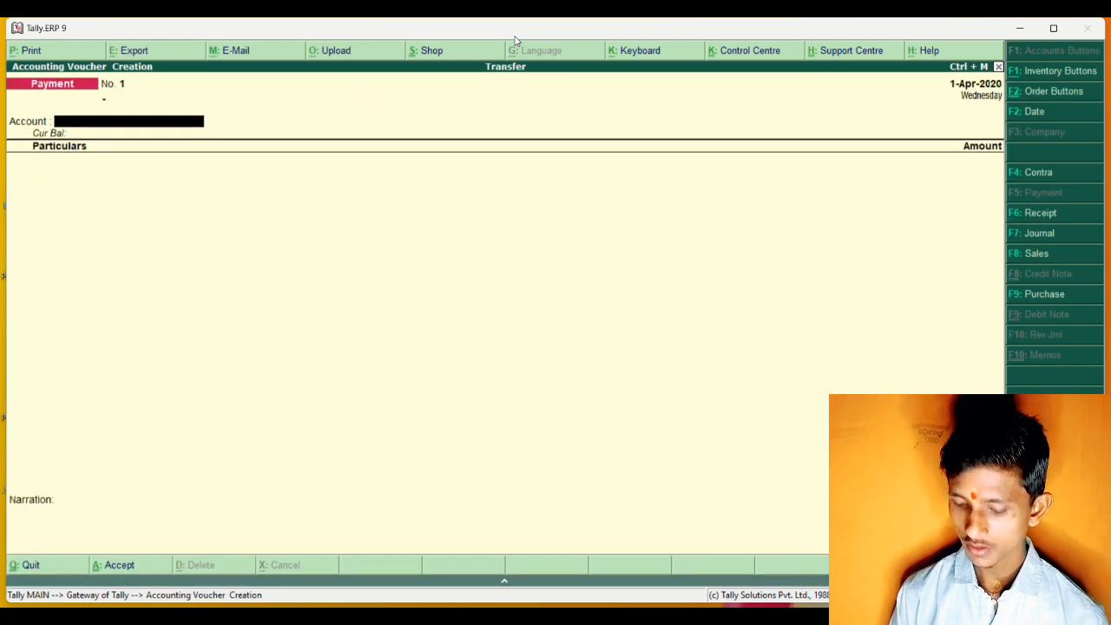
key(F9)
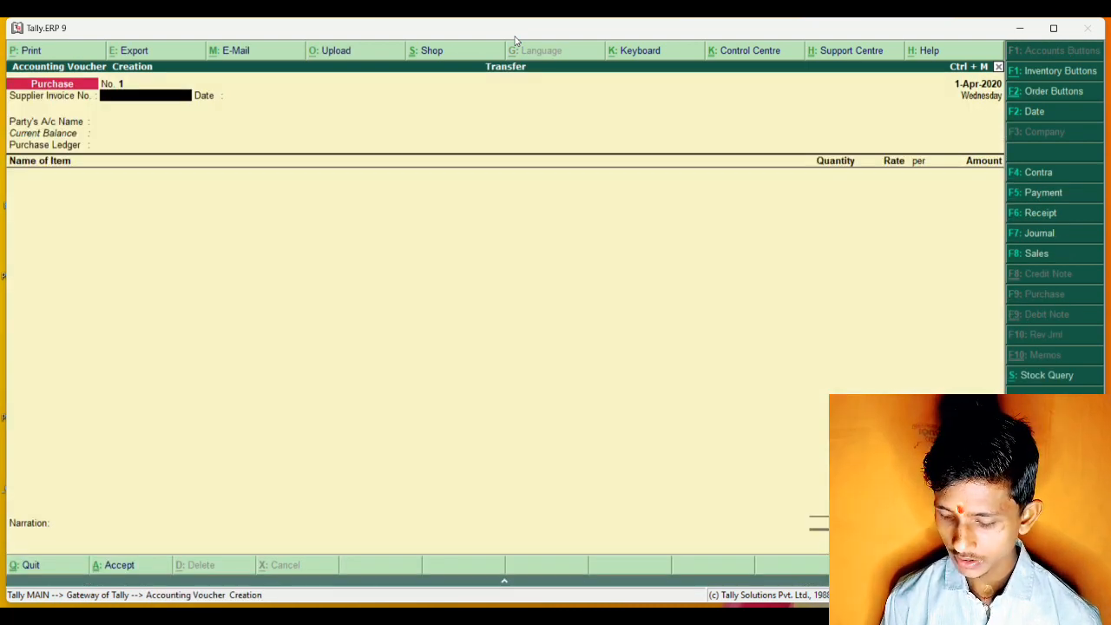
text(01)
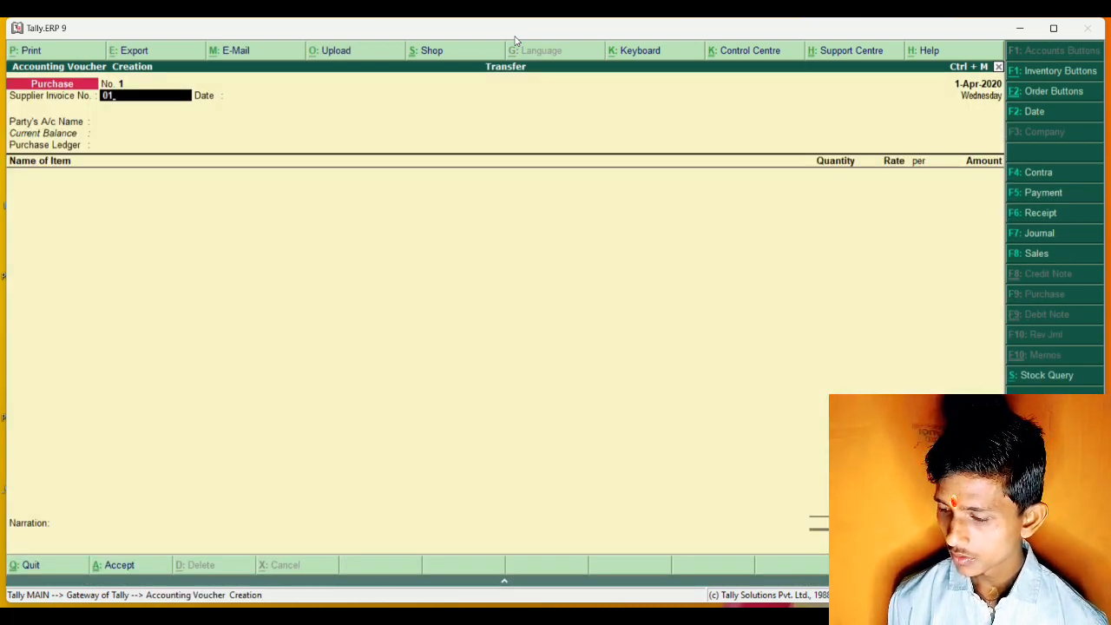
key(Return)
key(Return)
Choose Shobhit Ind as the party with dealer type Not Applicable, and Purchase as the purchase ledger.
key(Down)
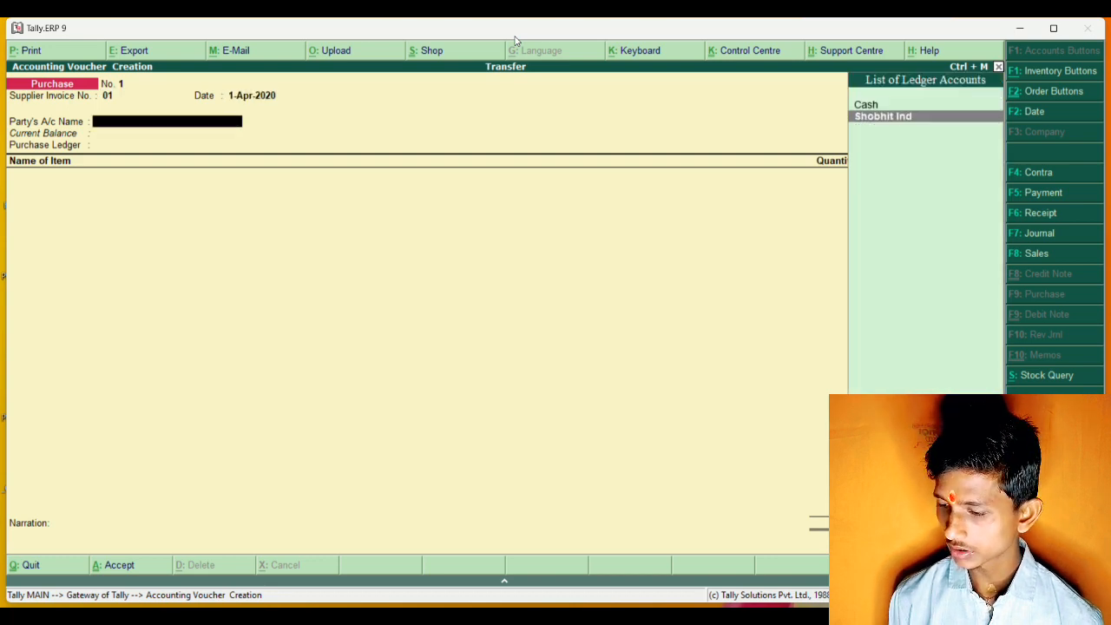
key(Return)
key(Return)
key(Return)
key(Return)
key(Return)
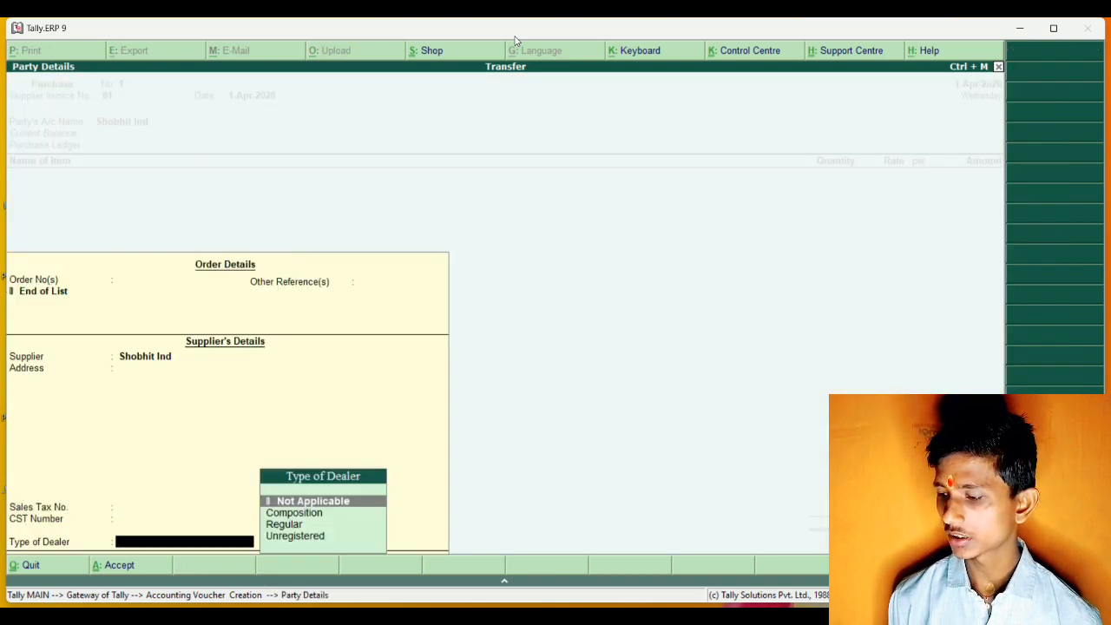
key(Return)
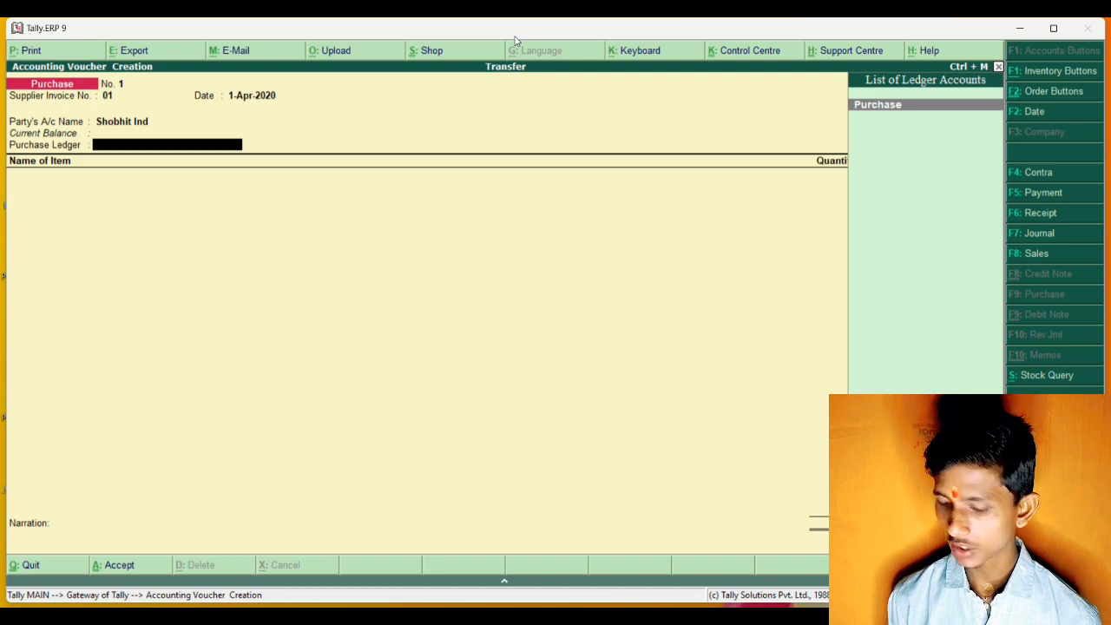
key(Return)
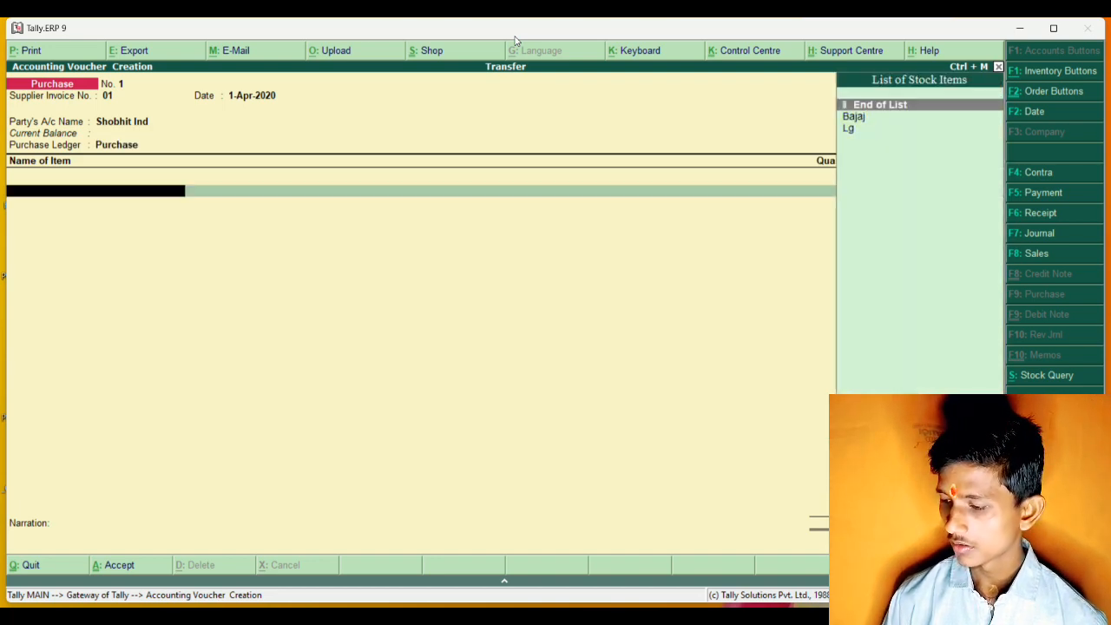
Add the Bajaj item to the purchase with order number Not Applicable and godown Gkp.
key(Down)
key(Return)
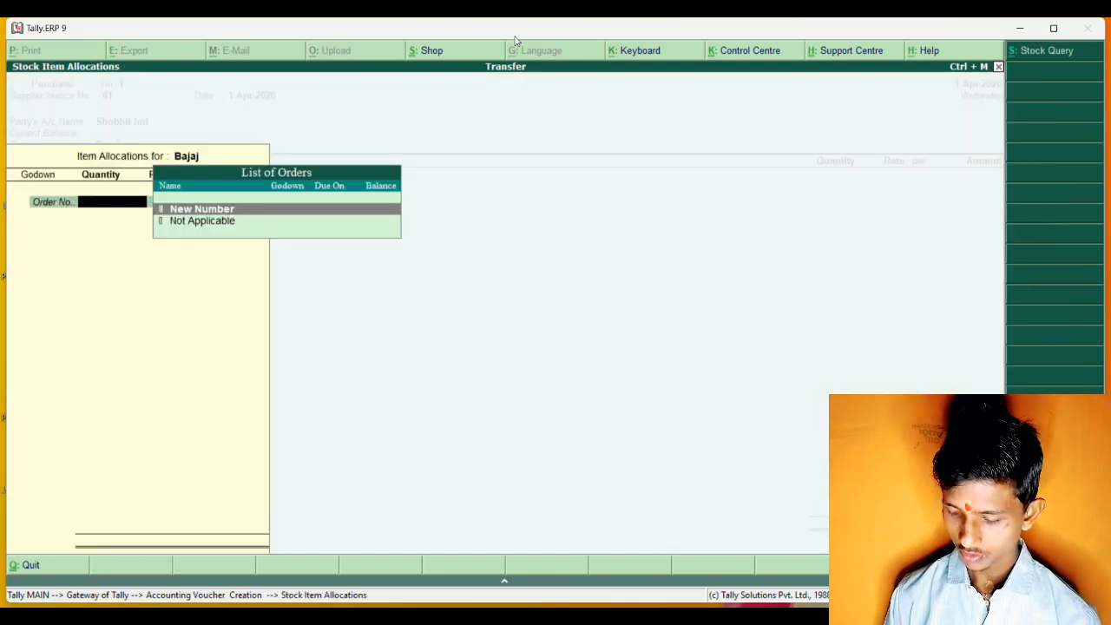
key(Down)
key(Return)
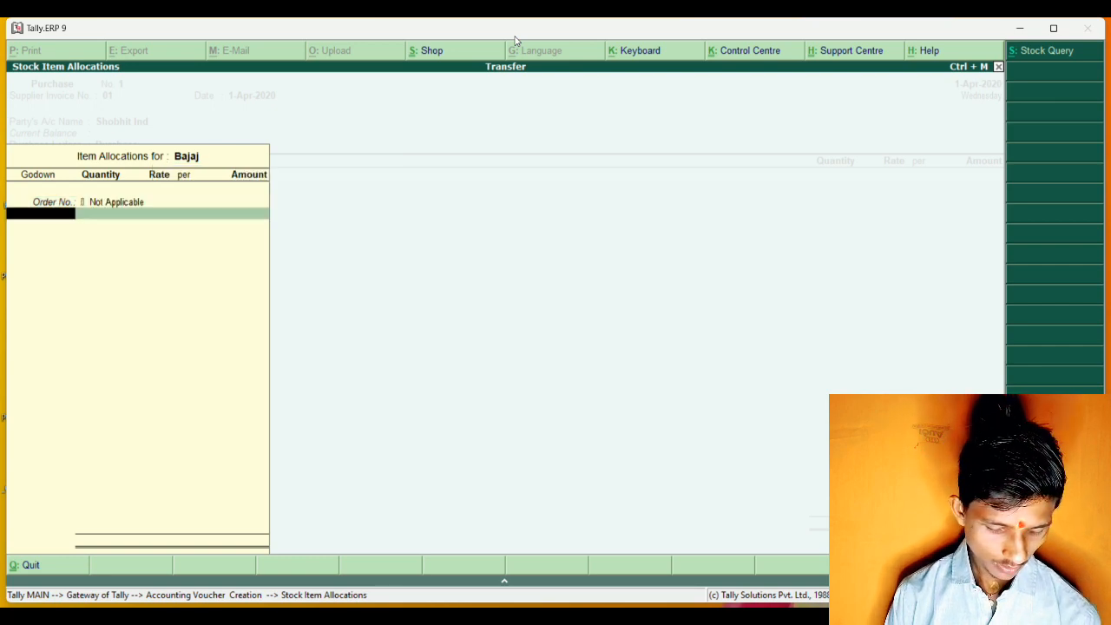
text(g)
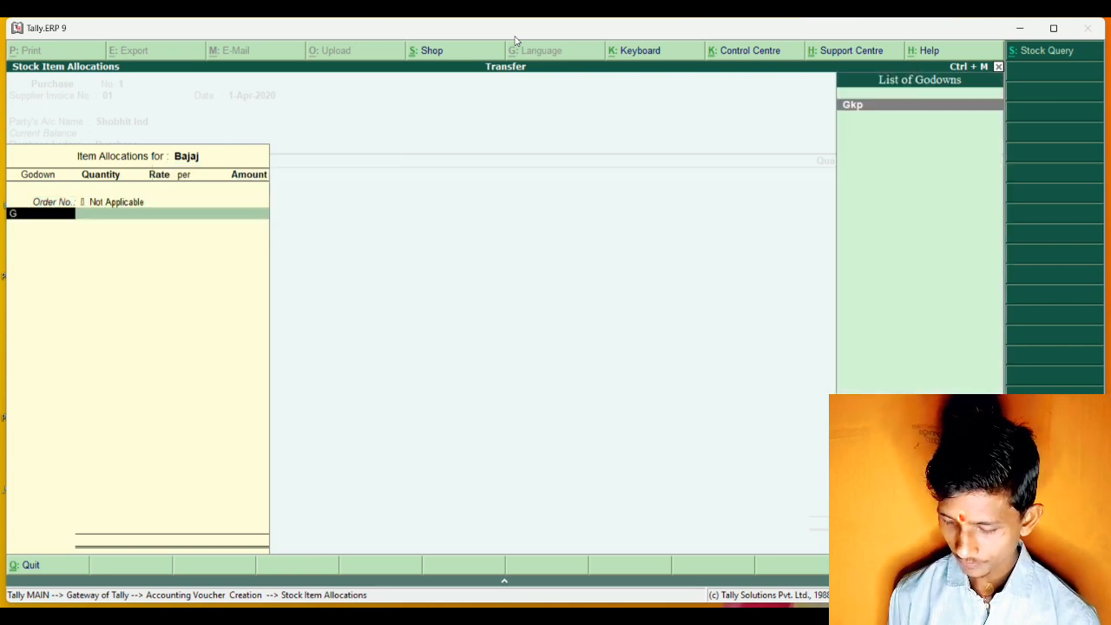
key(Return)
Enter 1000 pcs at a rate of 1200 for Bajaj and complete its item line.
text(1000)
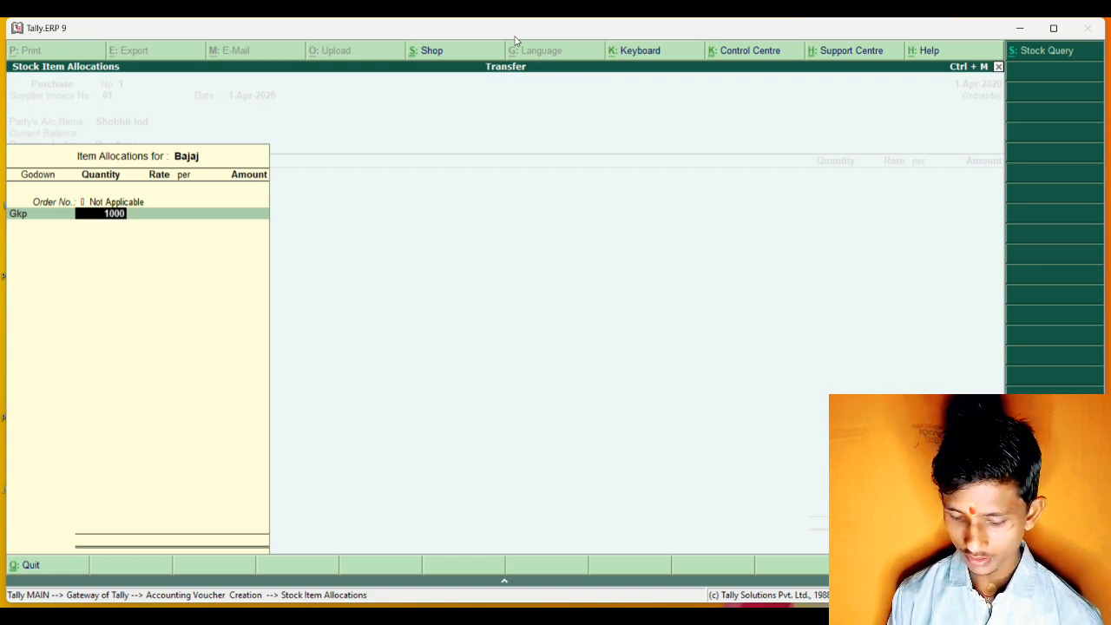
key(Return)
key(BackSpace)
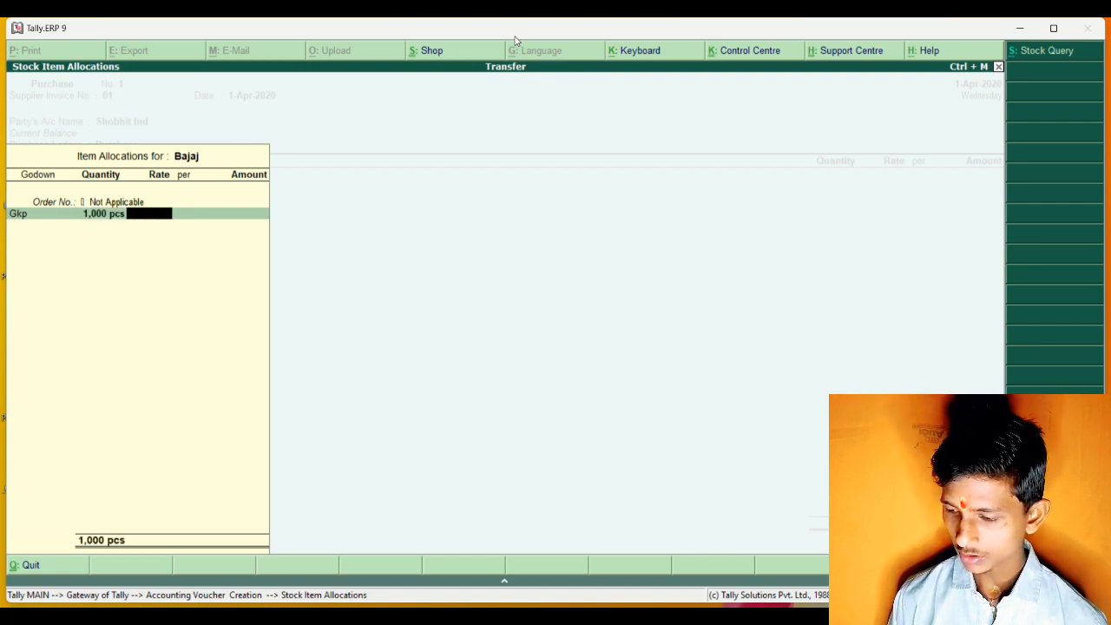
text(1200)
key(Return)
key(Return)
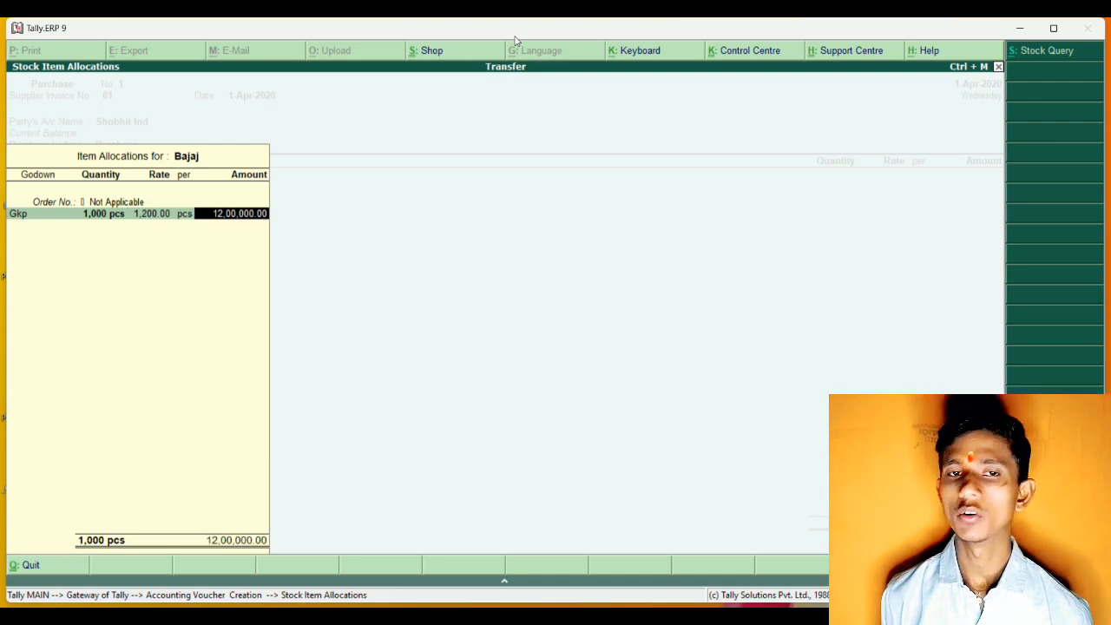
key(Return)
key(Return)
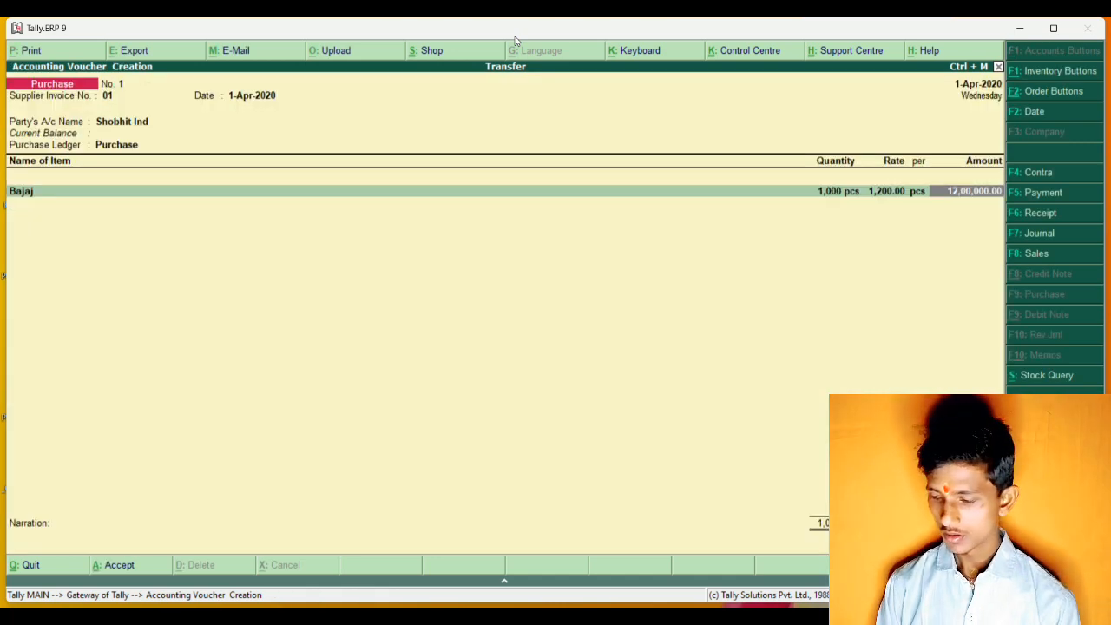
key(Return)
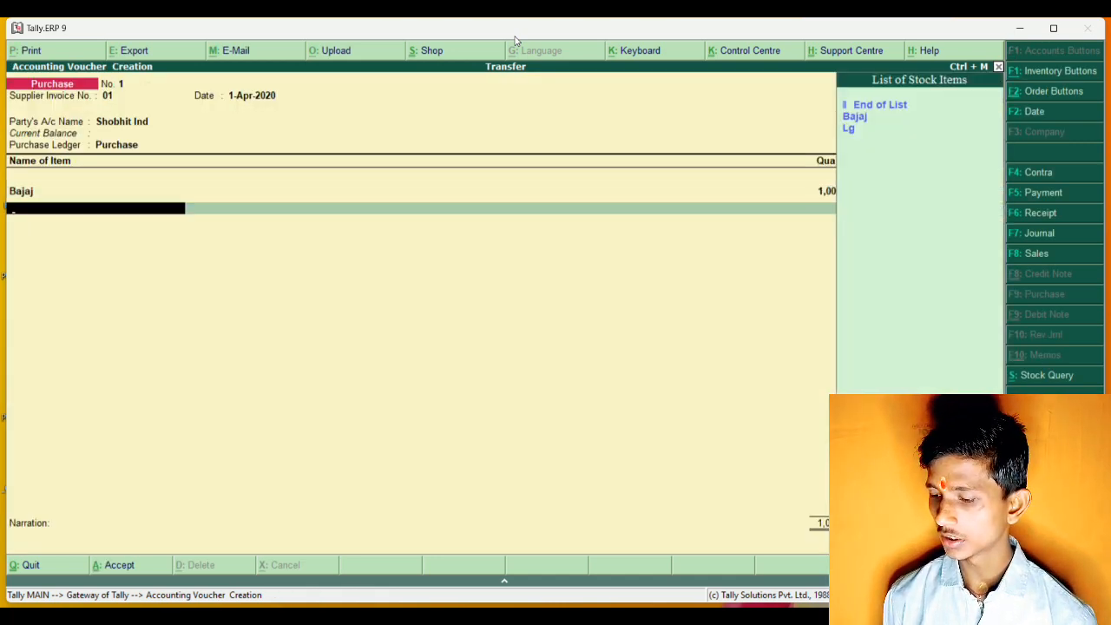
Add the Lg item to the purchase with order number Not Applicable and godown Gkp.
key(Down)
key(Down)
key(Return)
key(Down)
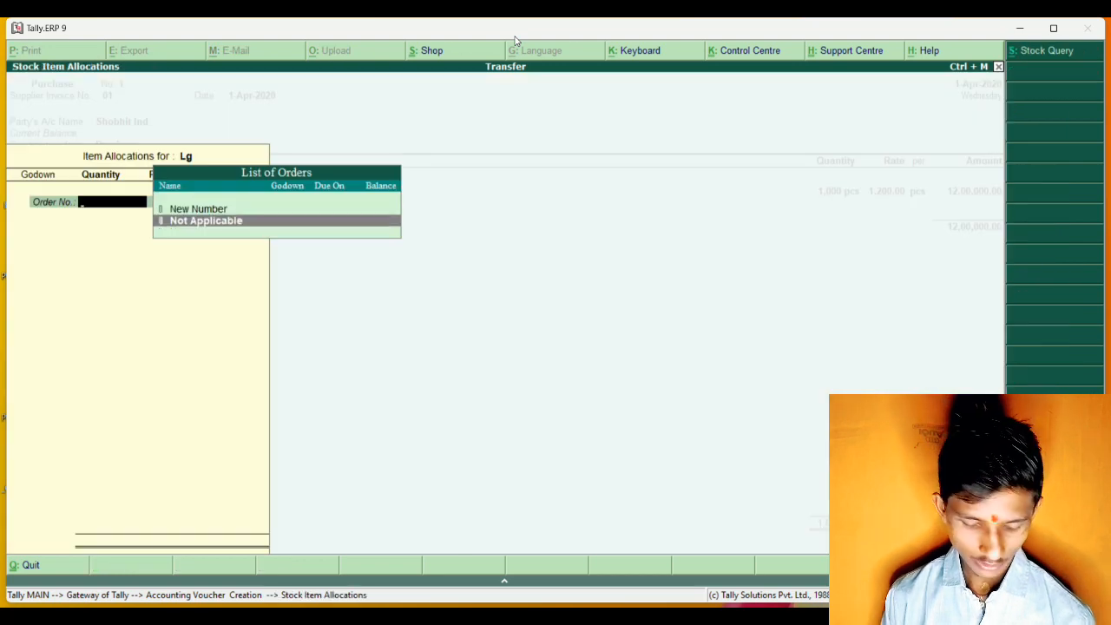
key(Return)
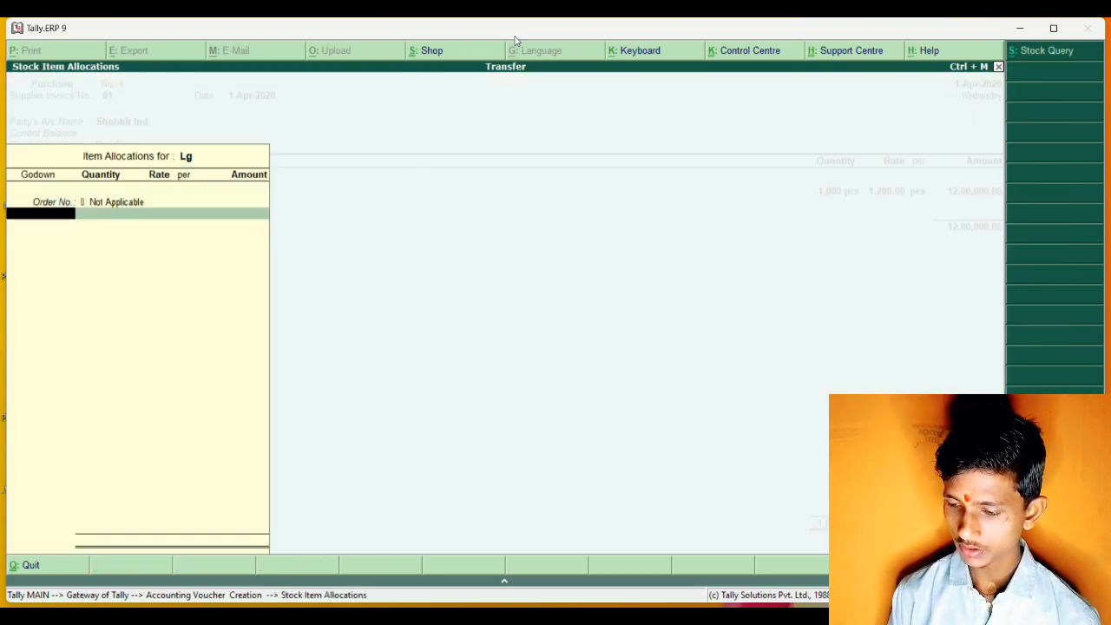
key(Return)
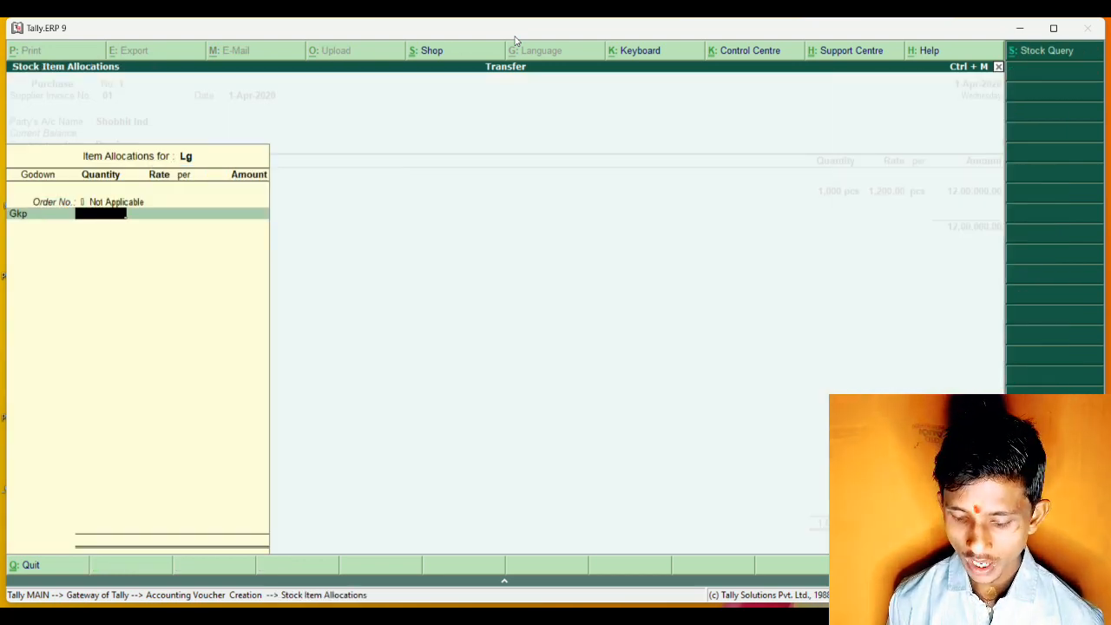
Enter 500 pcs at a rate of 3200 for Lg and complete its item line.
text(500)
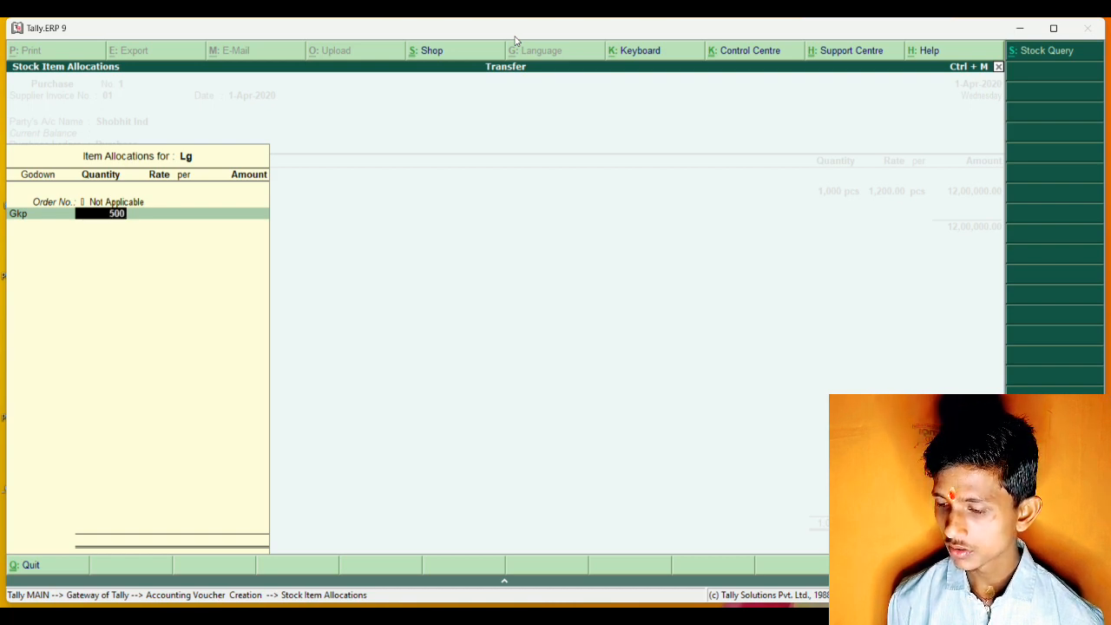
key(Return)
text(32)
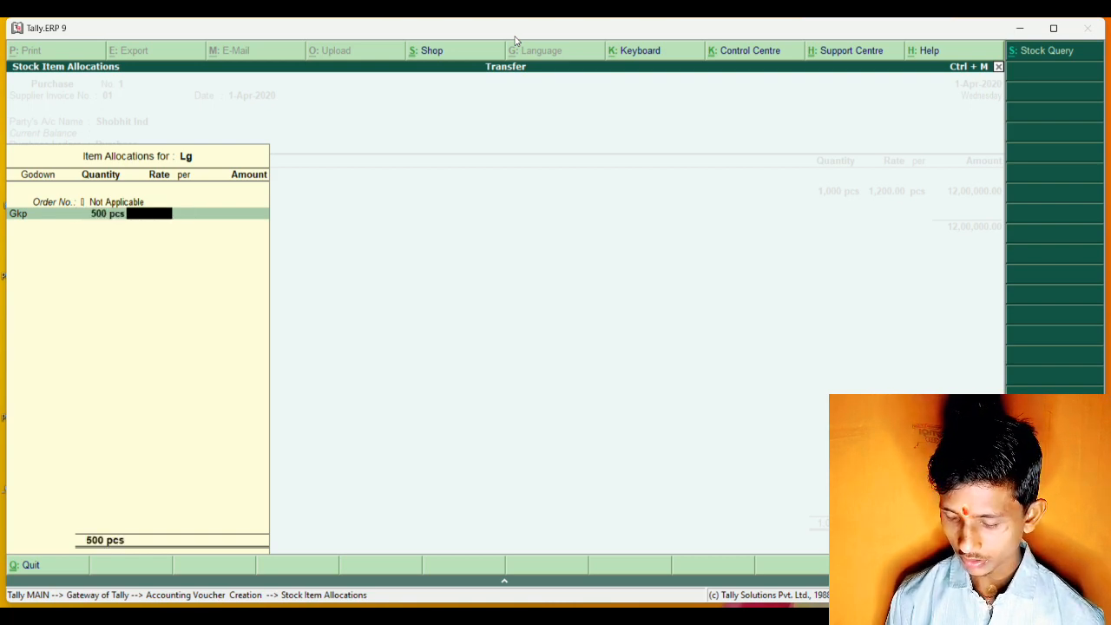
text(00)
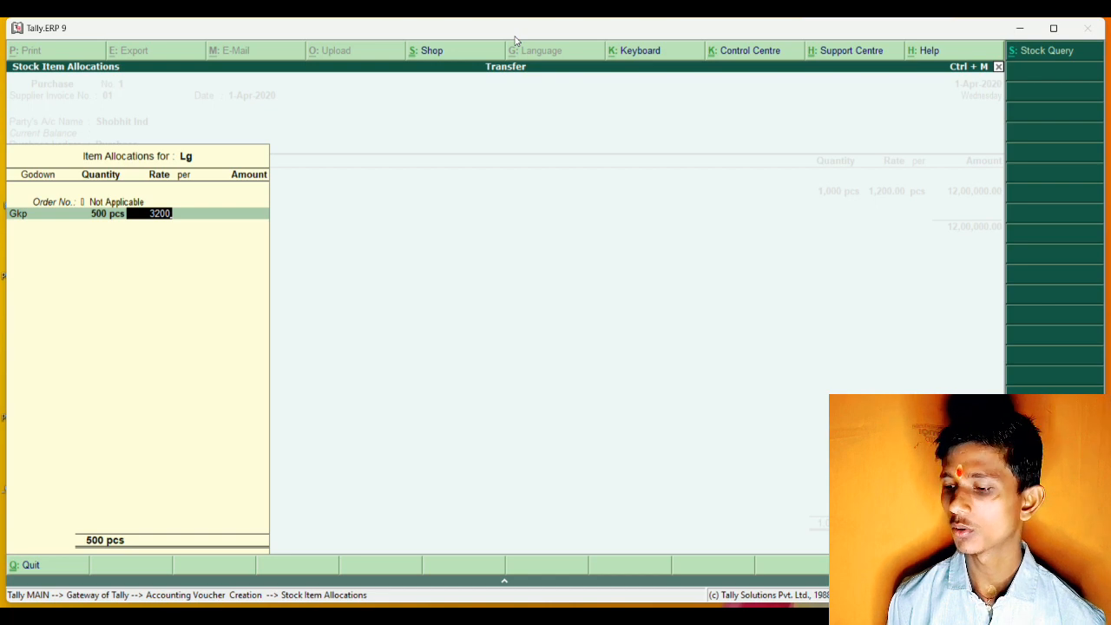
key(Return)
key(Return)
key(Return)
key(Return)
key(Return)
key(Return)
key(Return)
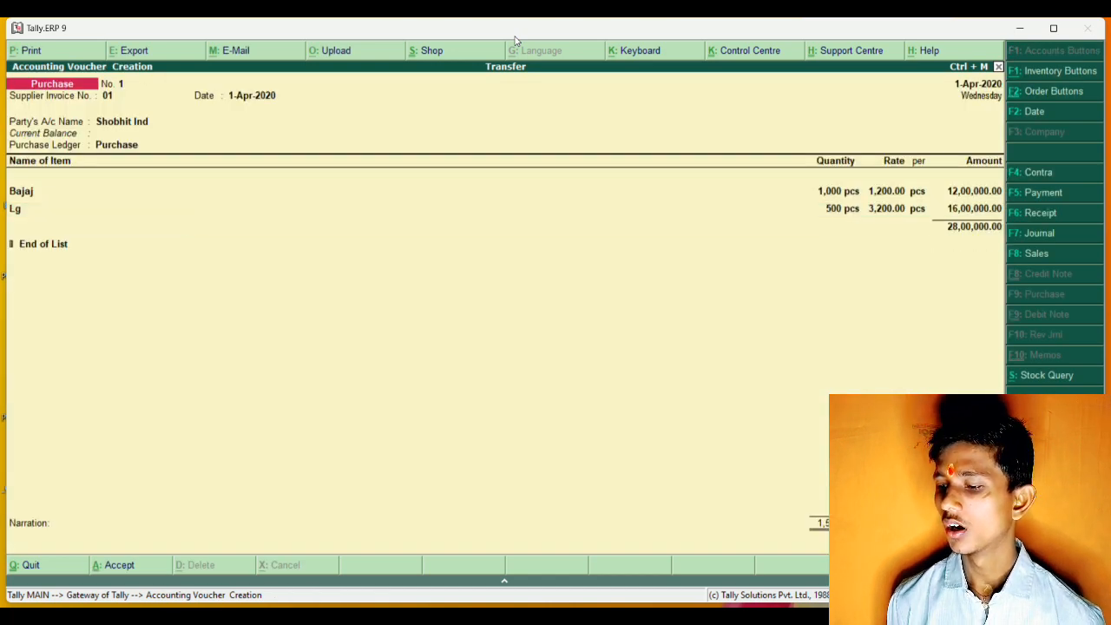
End the item list and save the purchase voucher without a narration.
key(ctrl+a)
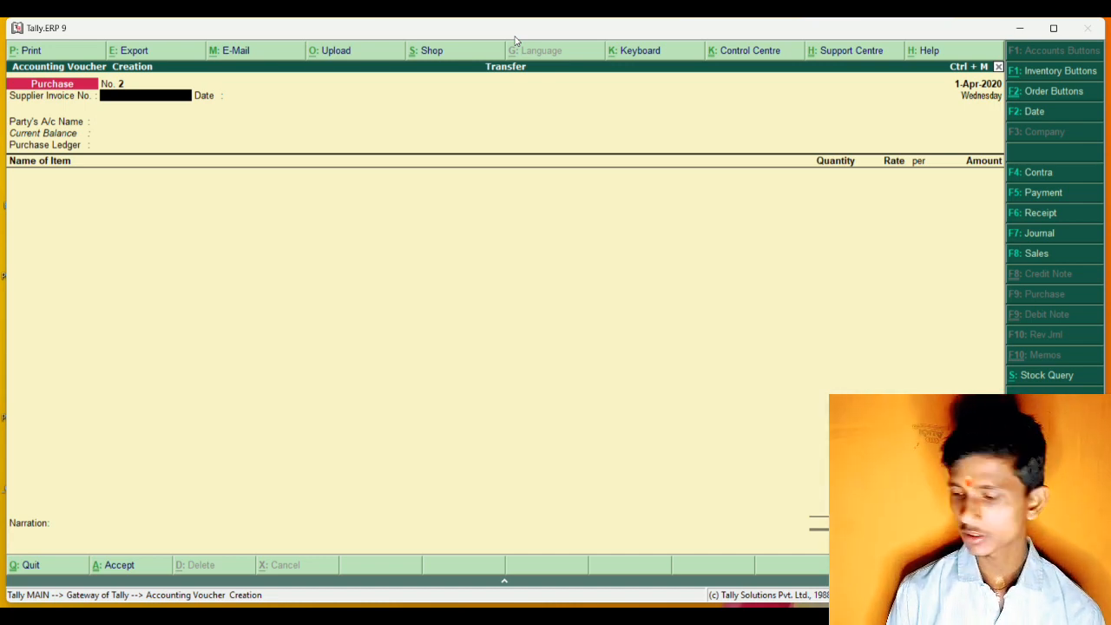
Start a stock journal voucher and add Bajaj as a source item with godown Ttb.
key(alt+F7)
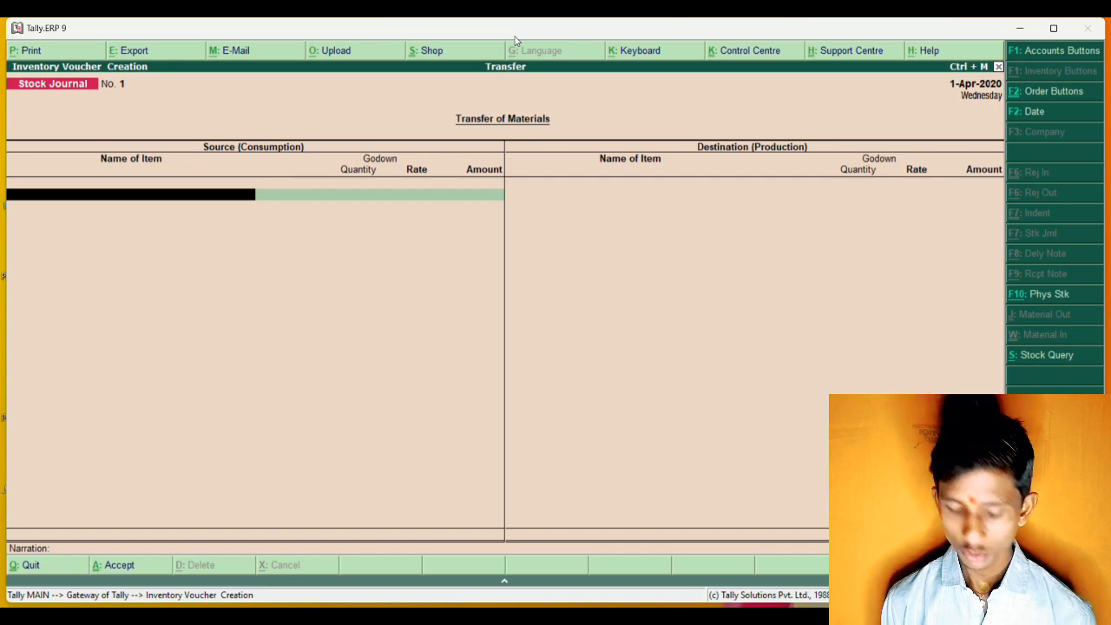
key(space)
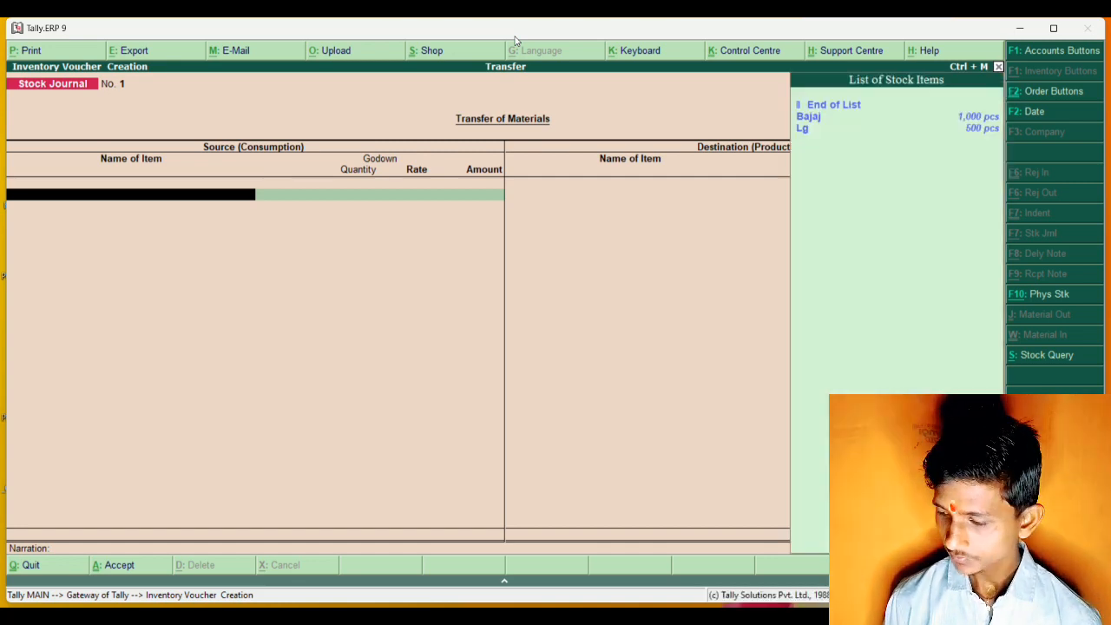
key(Down)
key(Return)
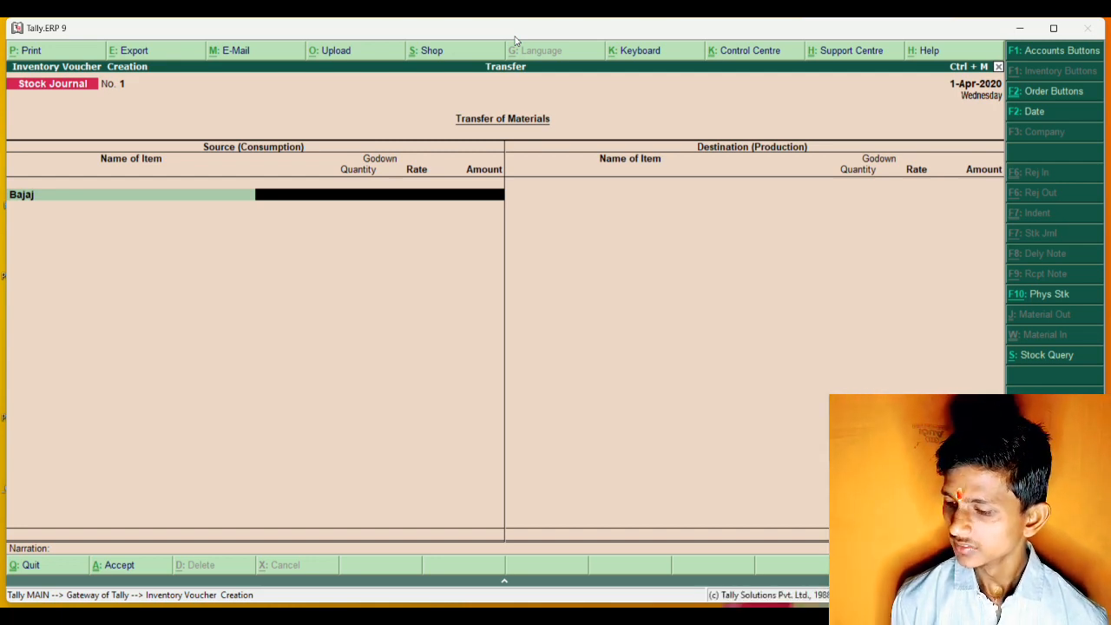
key(Return)
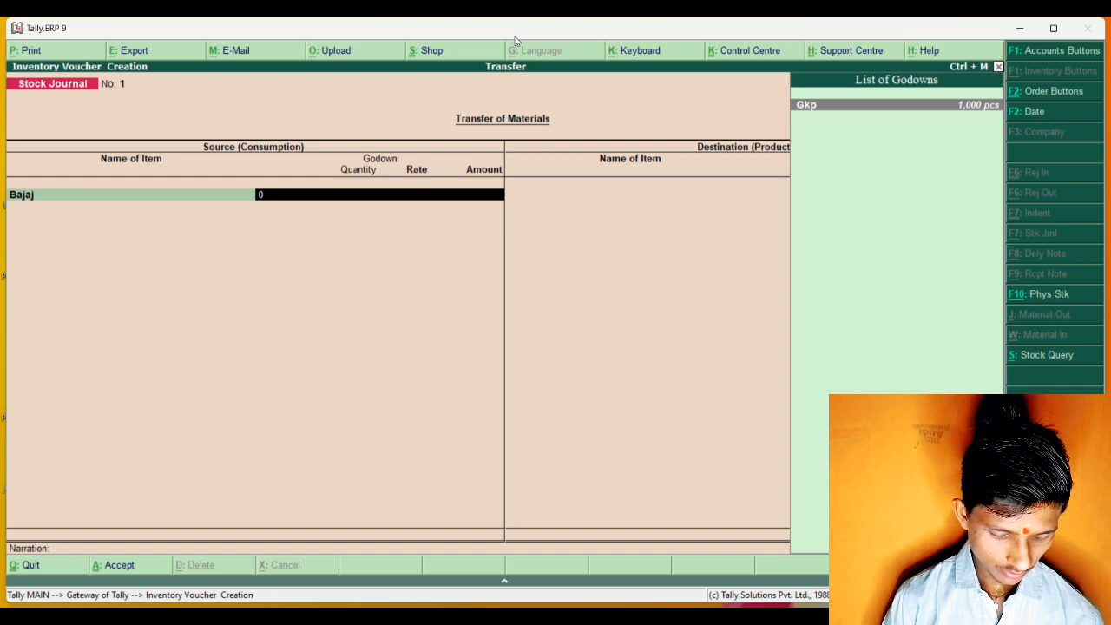
key(BackSpace)
text(T)
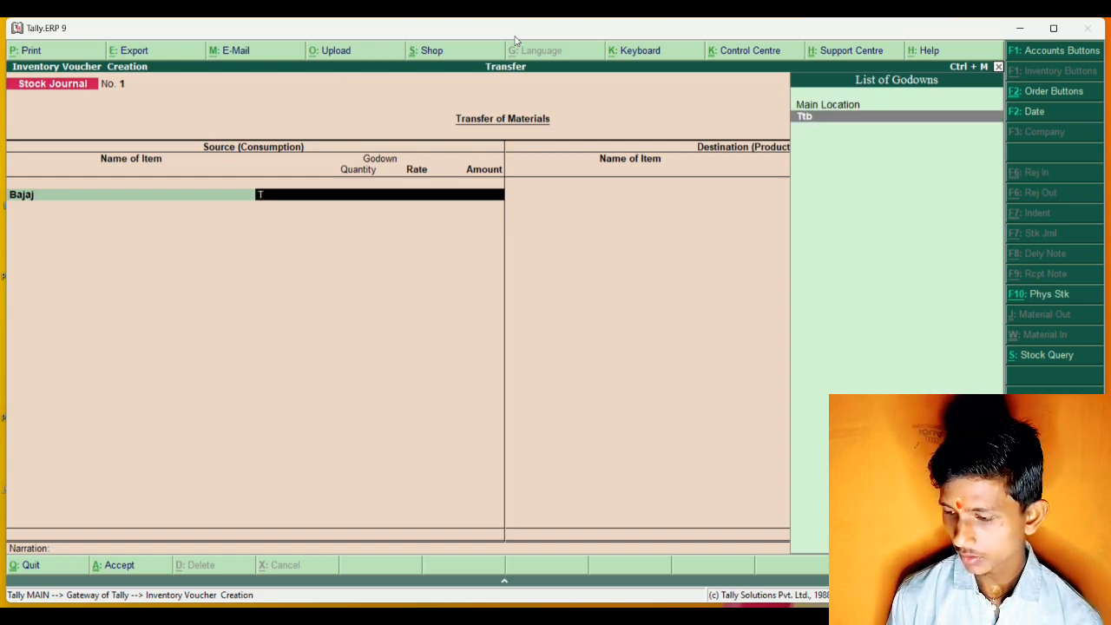
key(Return)
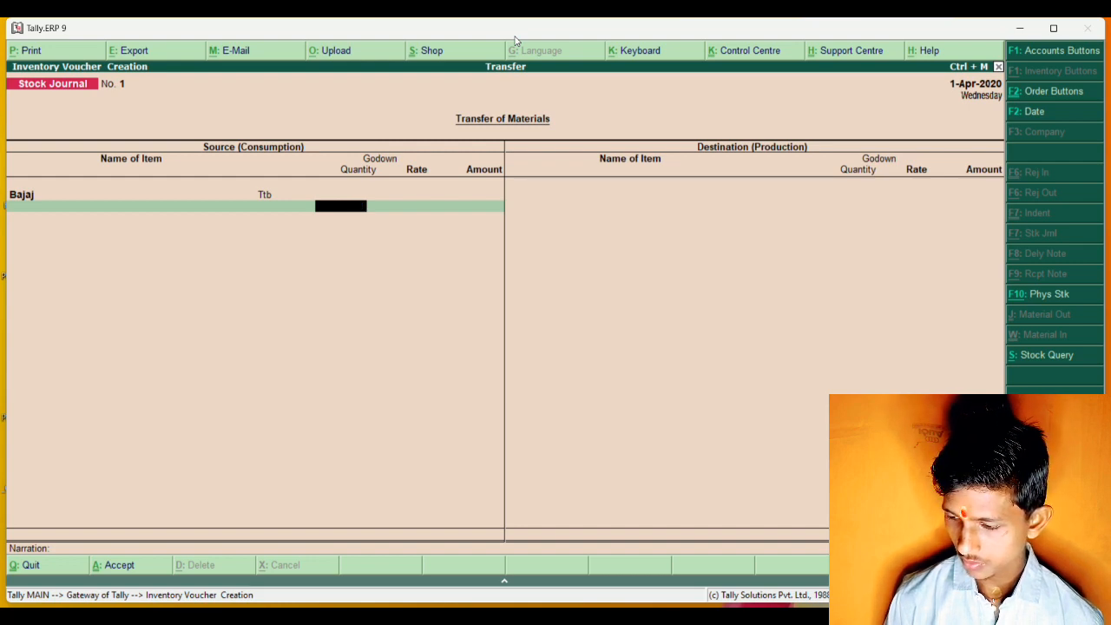
text(400)
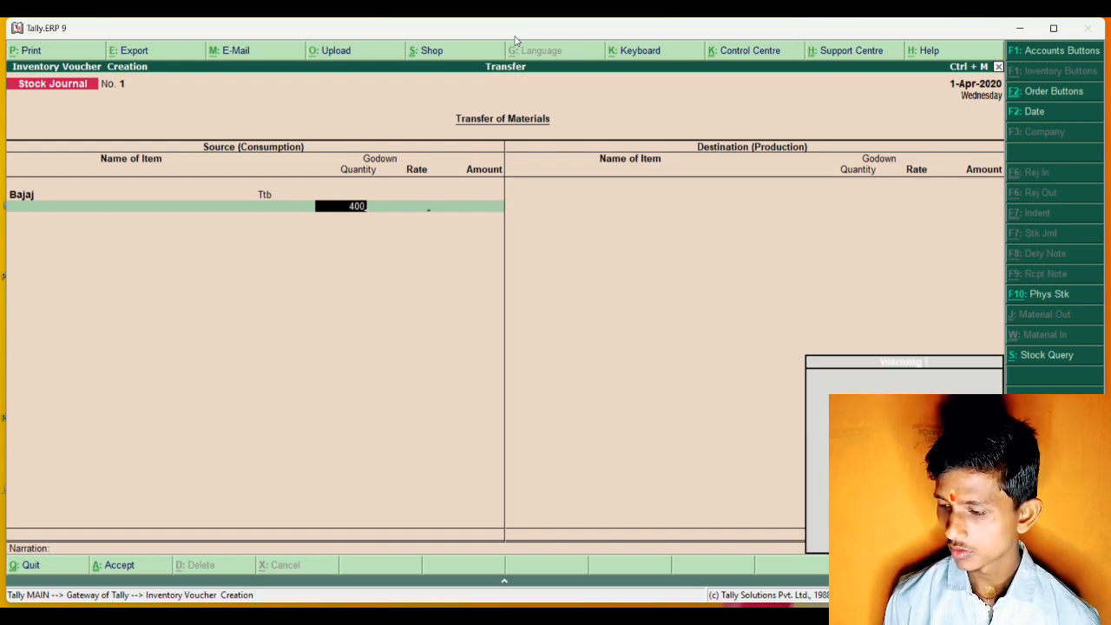
key(Return)
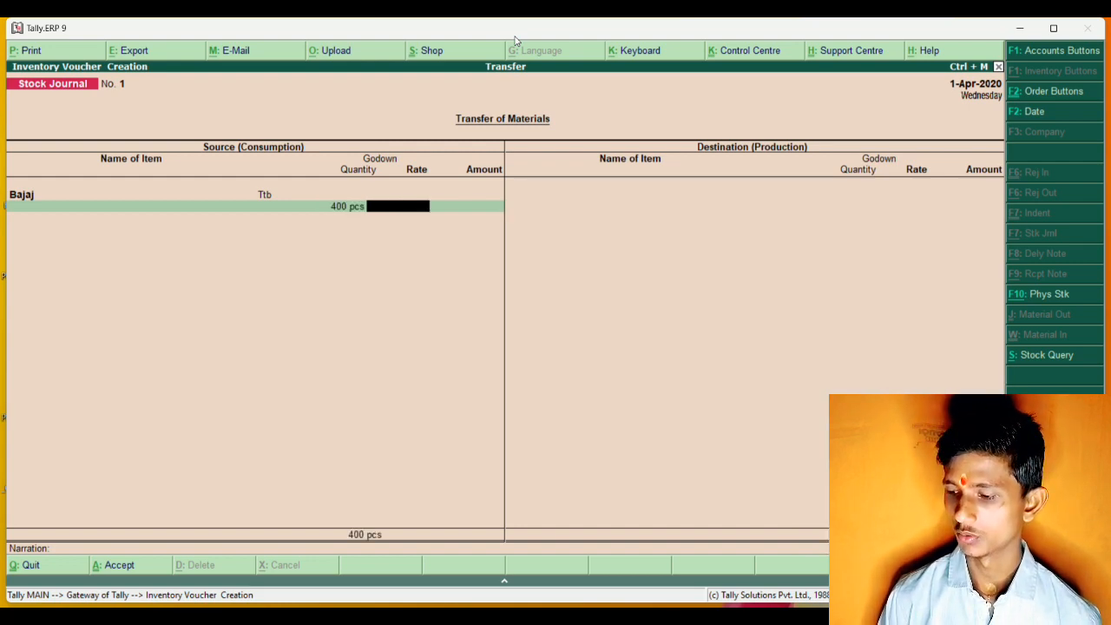
key(BackSpace)
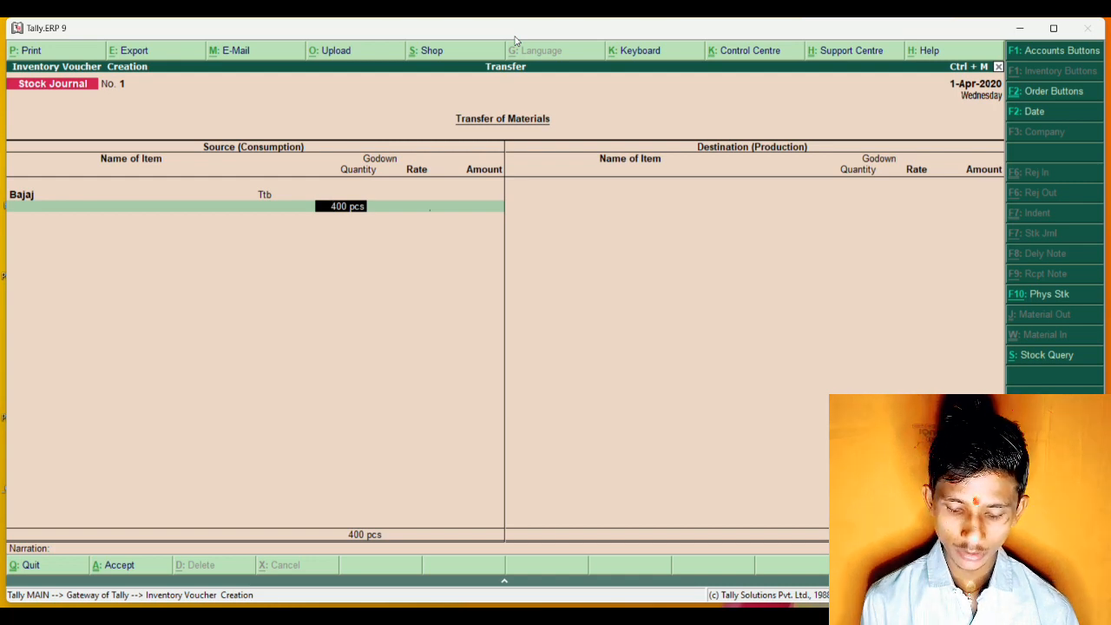
Set the source Bajaj quantity to 1000 pcs at a rate of 1200 and complete its item line.
text(100)
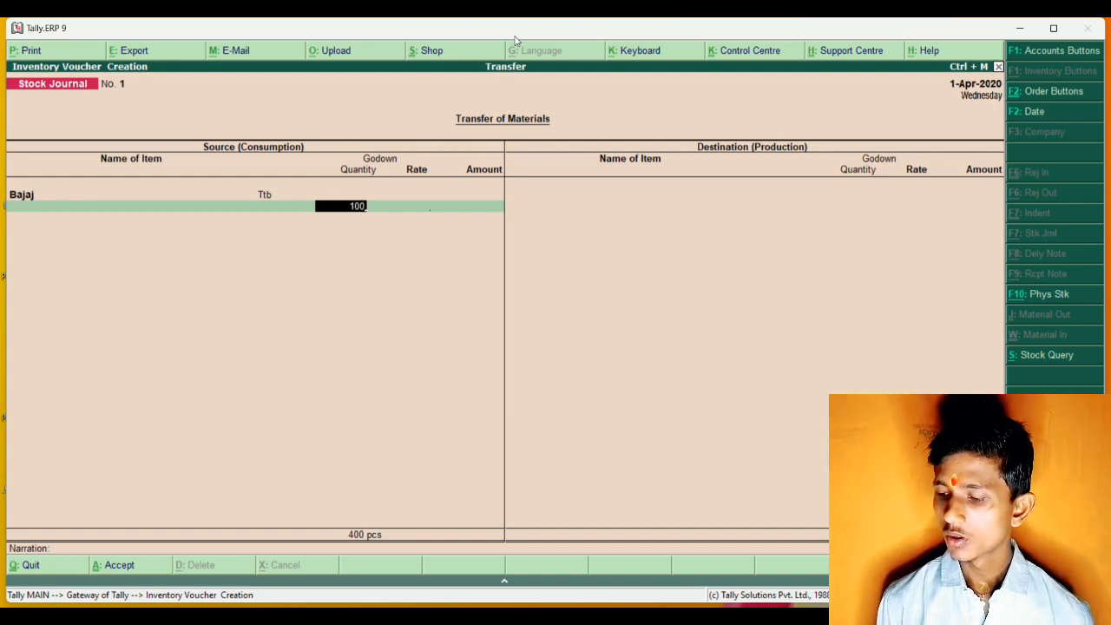
text(0)
key(Return)
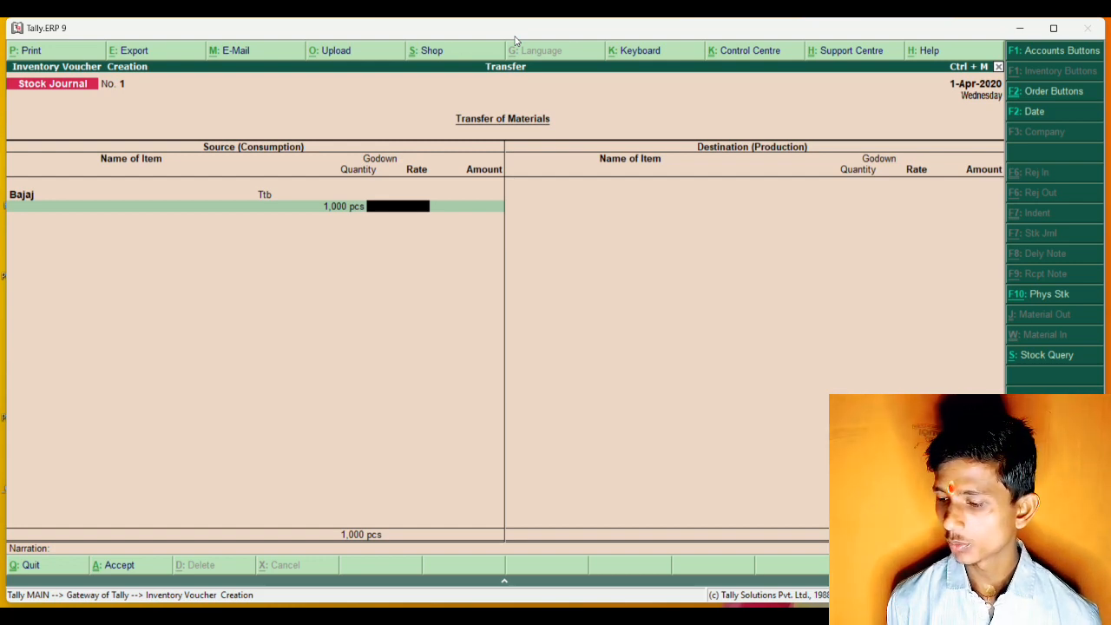
text(13)
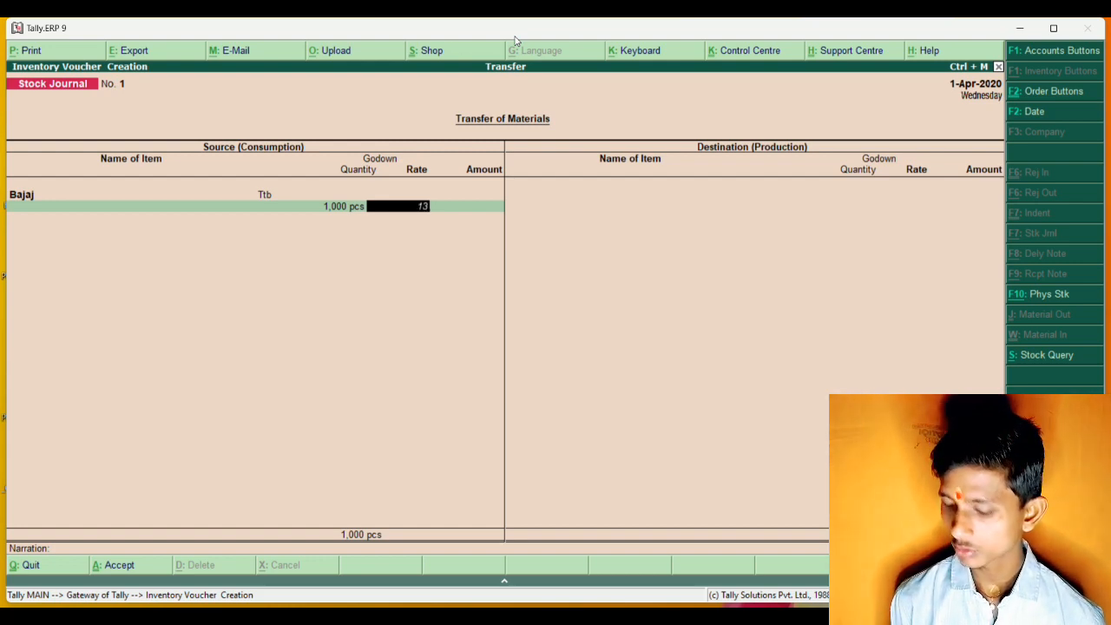
key(BackSpace)
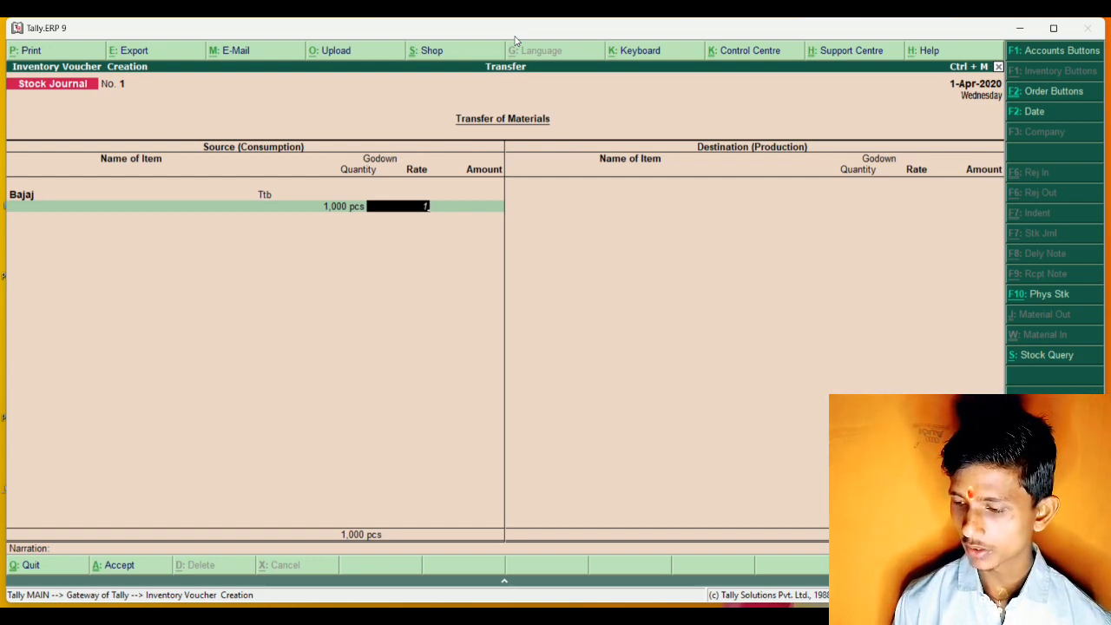
text(200)
key(Return)
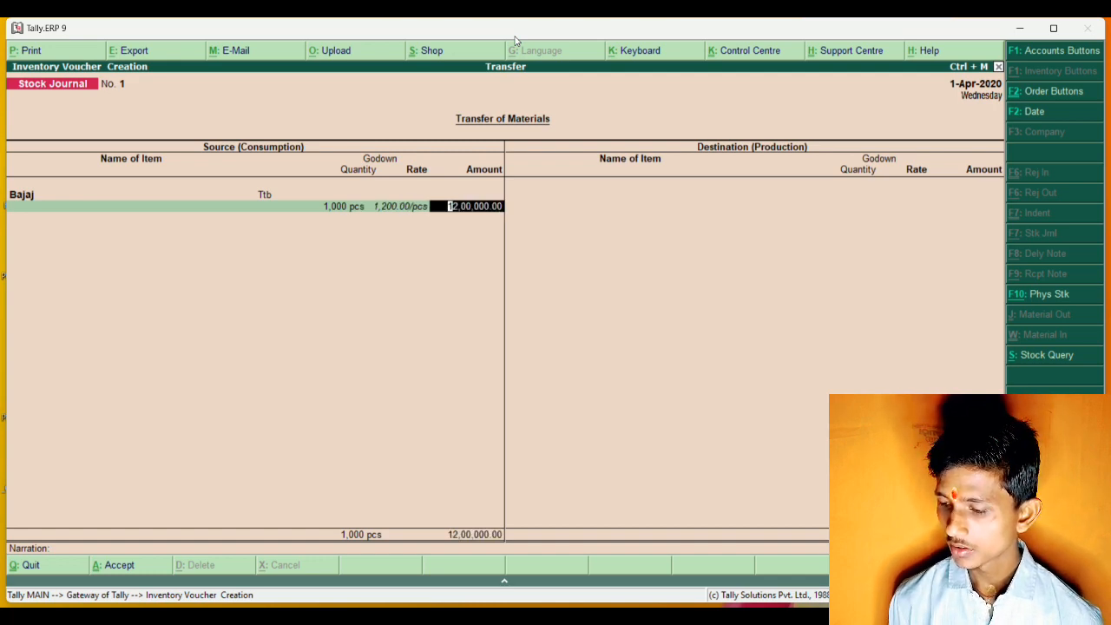
key(Return)
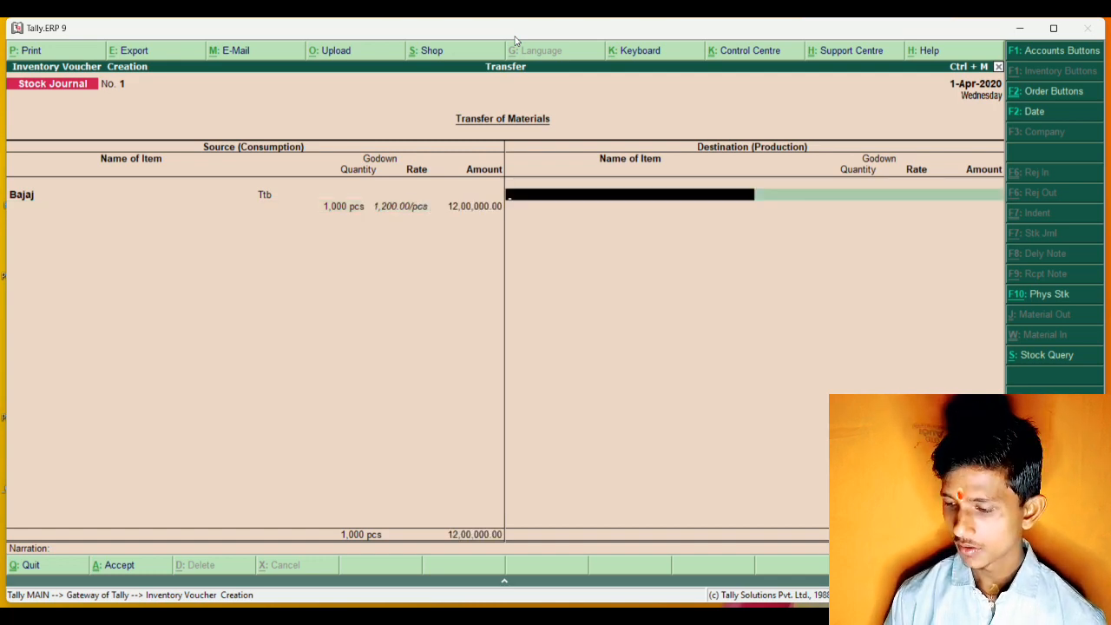
key(BackSpace)
key(Return)
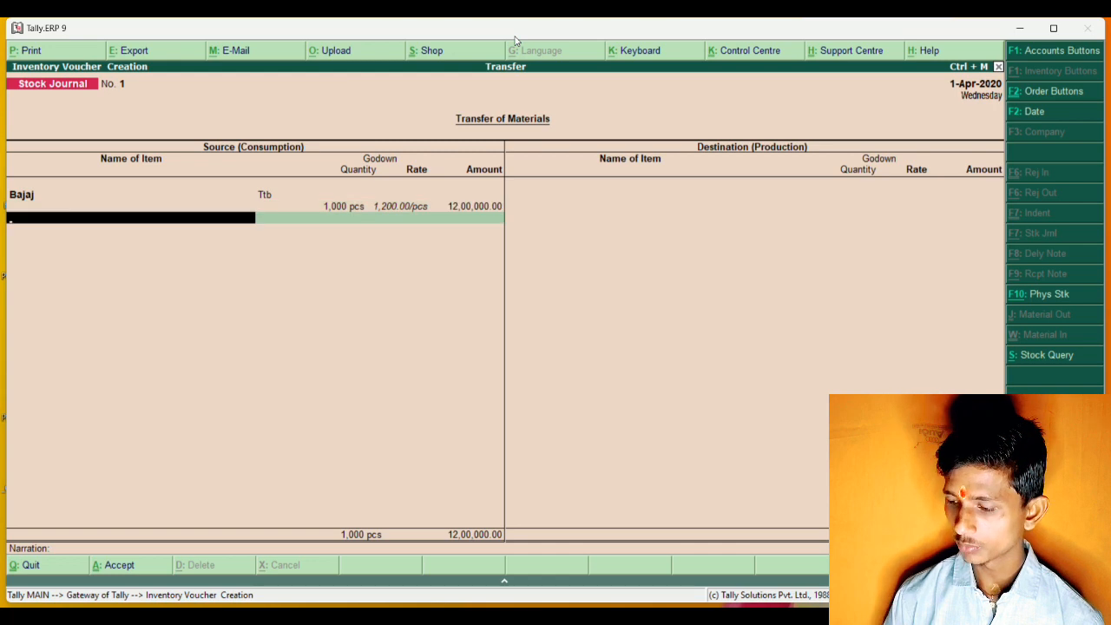
Add Lg as the second source item with godown Ttb.
key(Down)
key(Down)
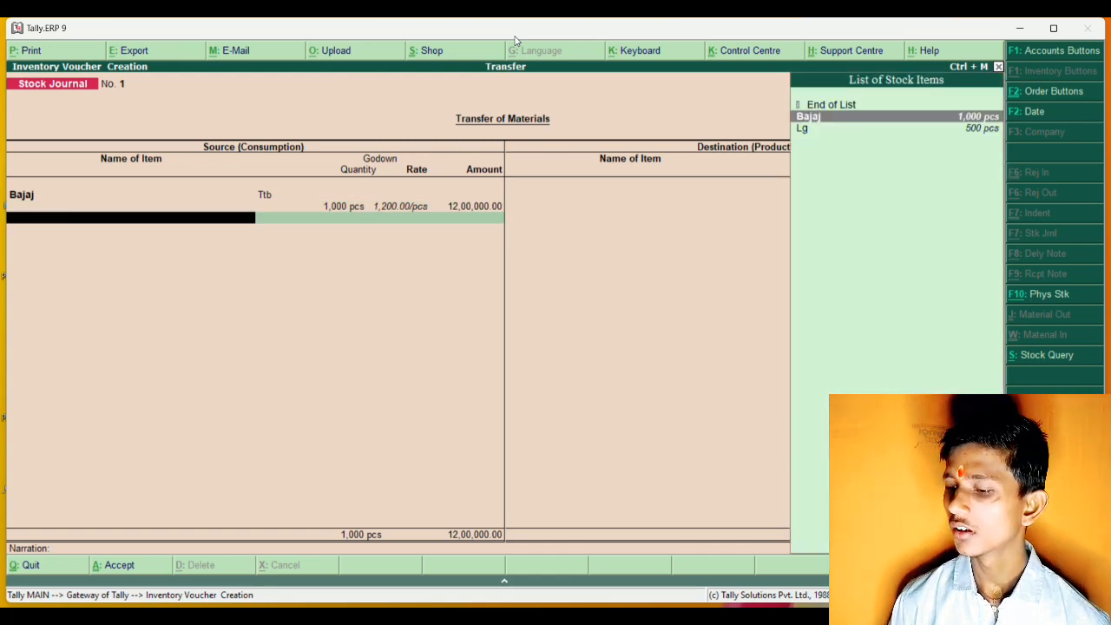
key(Return)
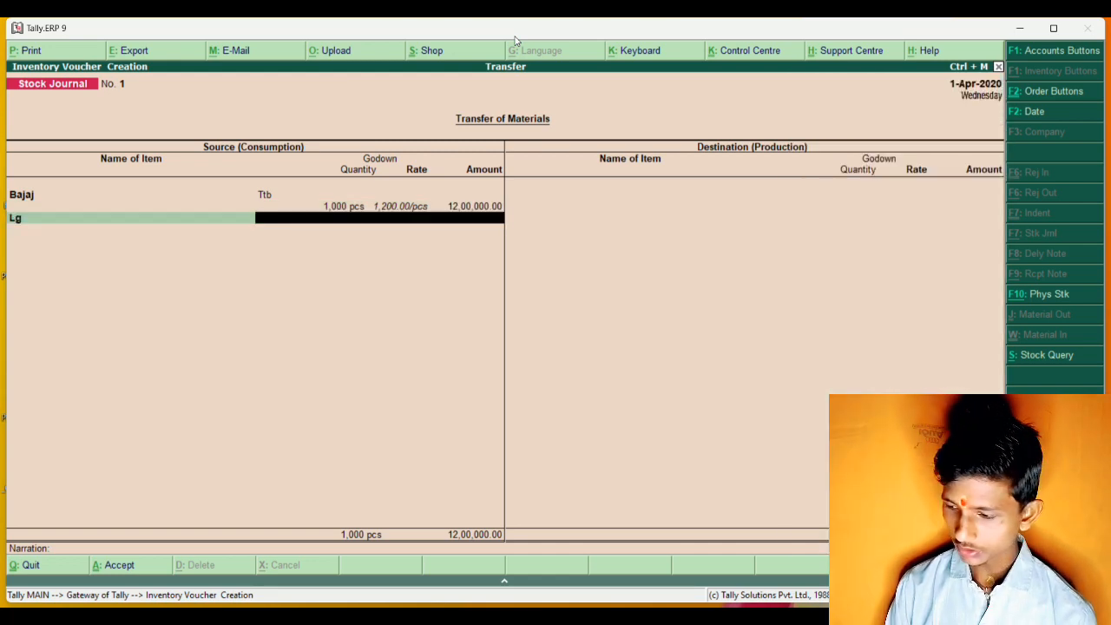
text(Tt)
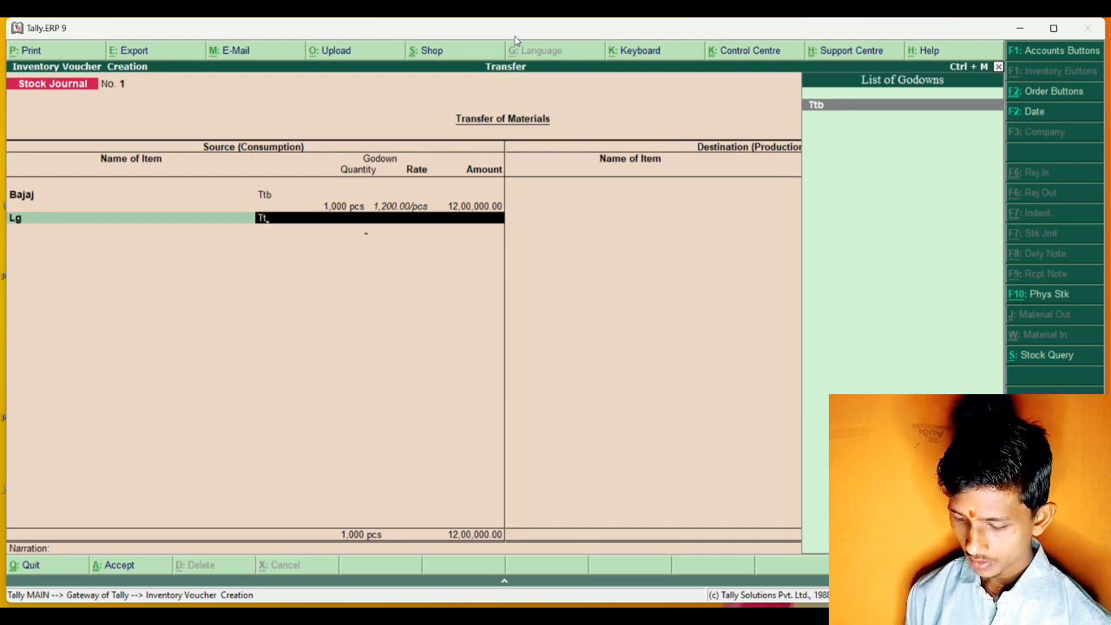
key(Return)
Enter 500 pcs at a rate of 3200 for the source Lg line and end the source item list.
text(500)
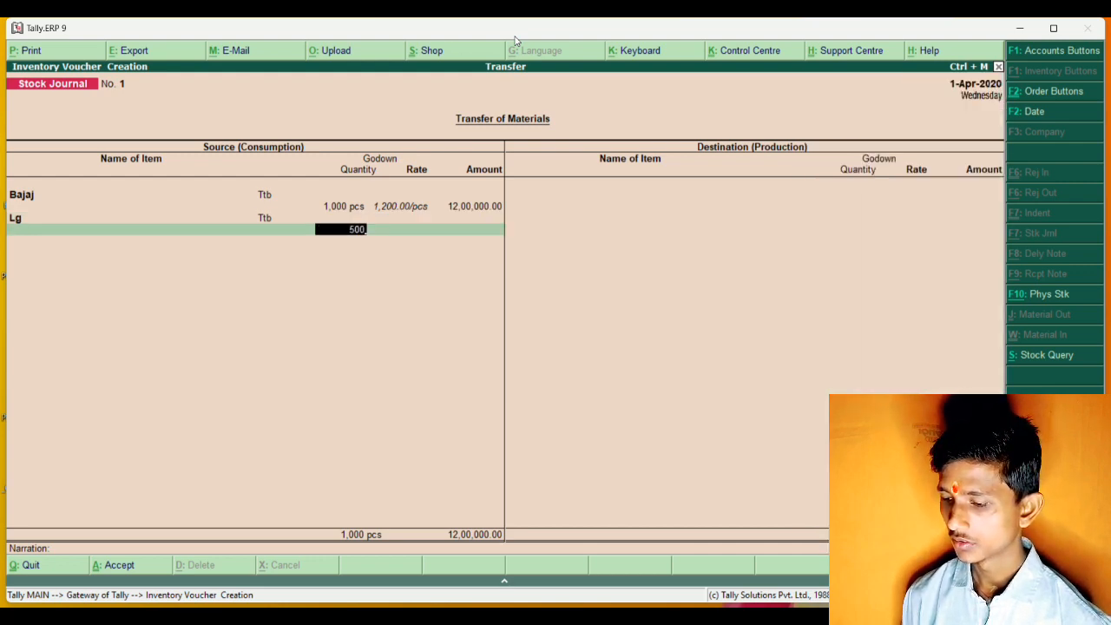
key(Return)
text(3200)
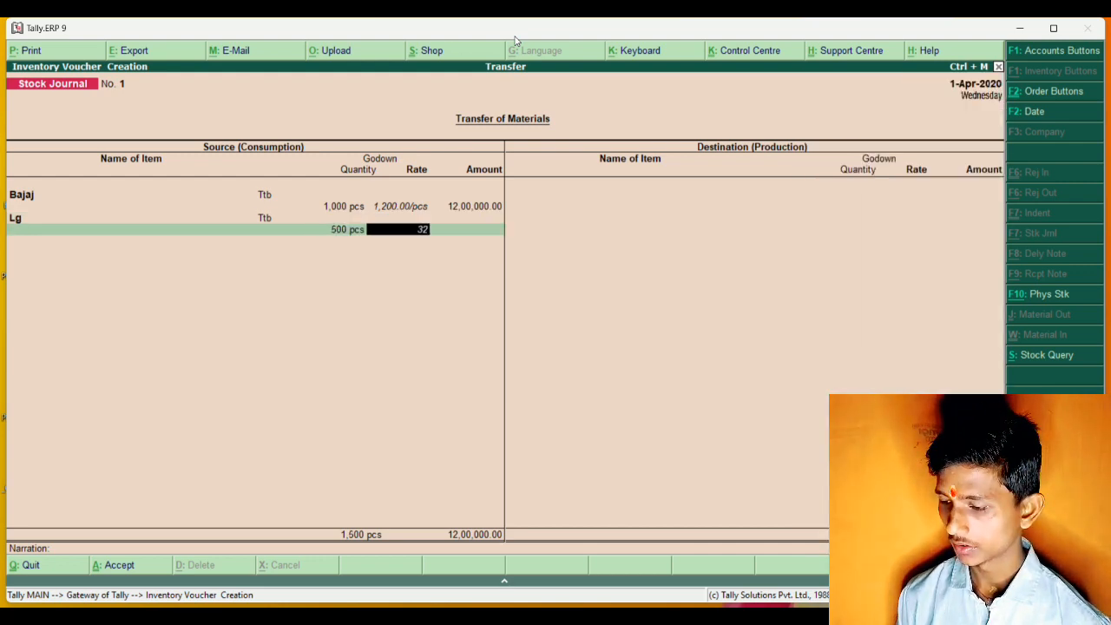
key(Return)
key(Return)
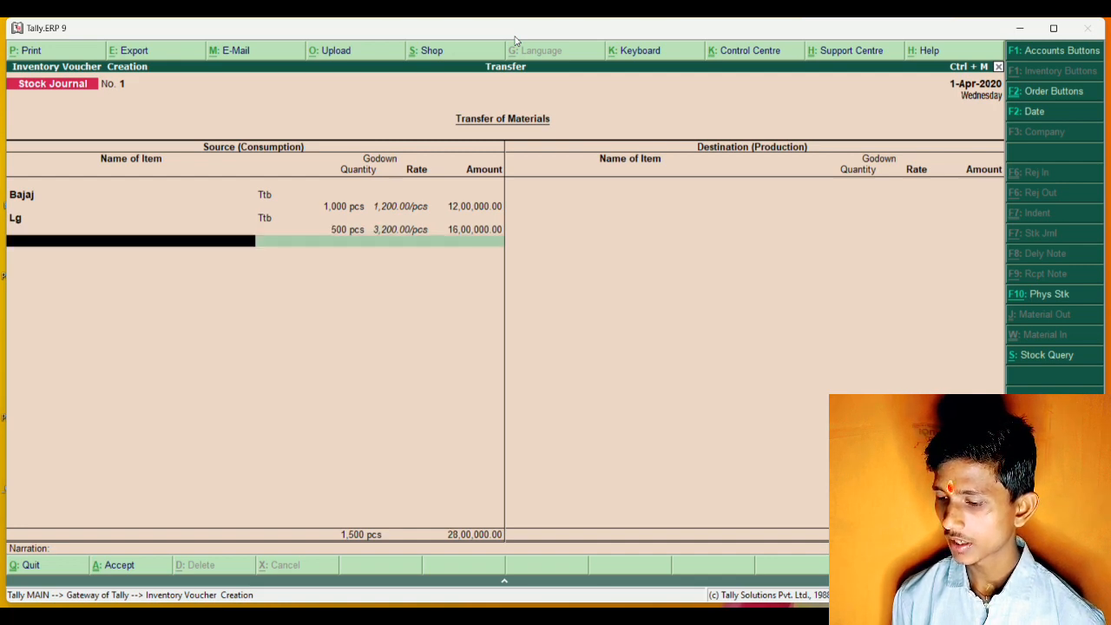
key(Return)
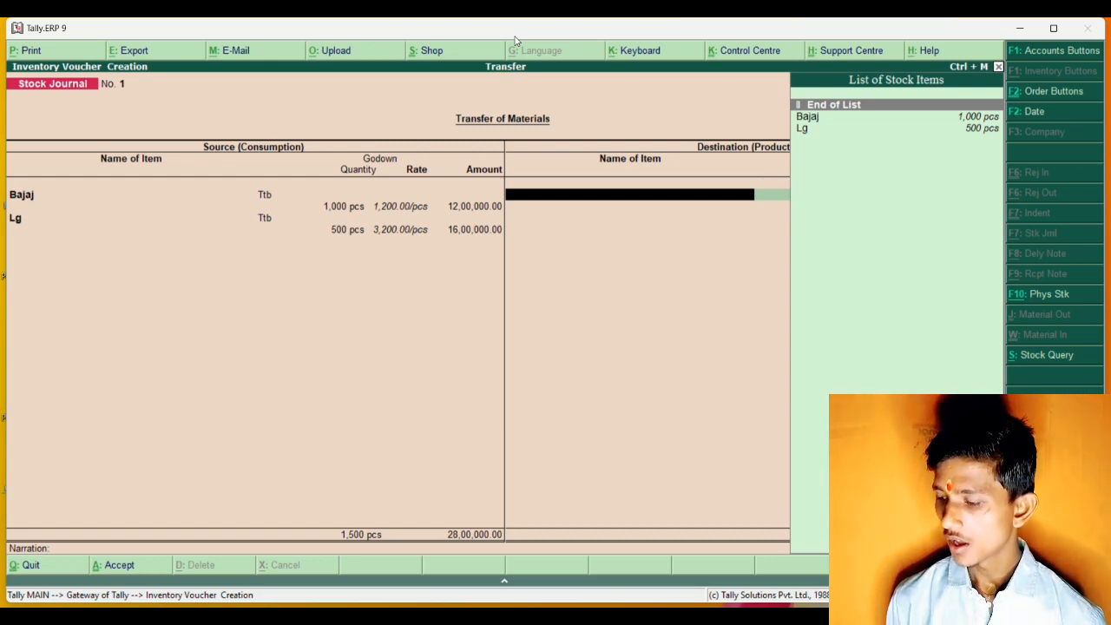
Add Bajaj as a destination item with godown Ttb and 400 pcs, keeping the prefilled rate and amount.
key(Down)
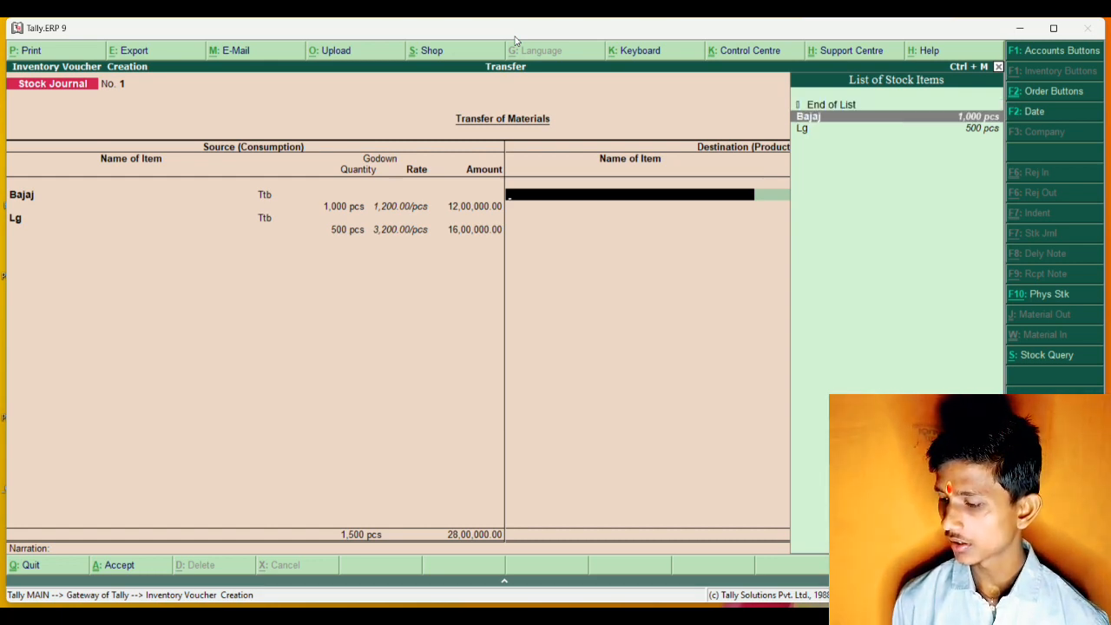
key(Return)
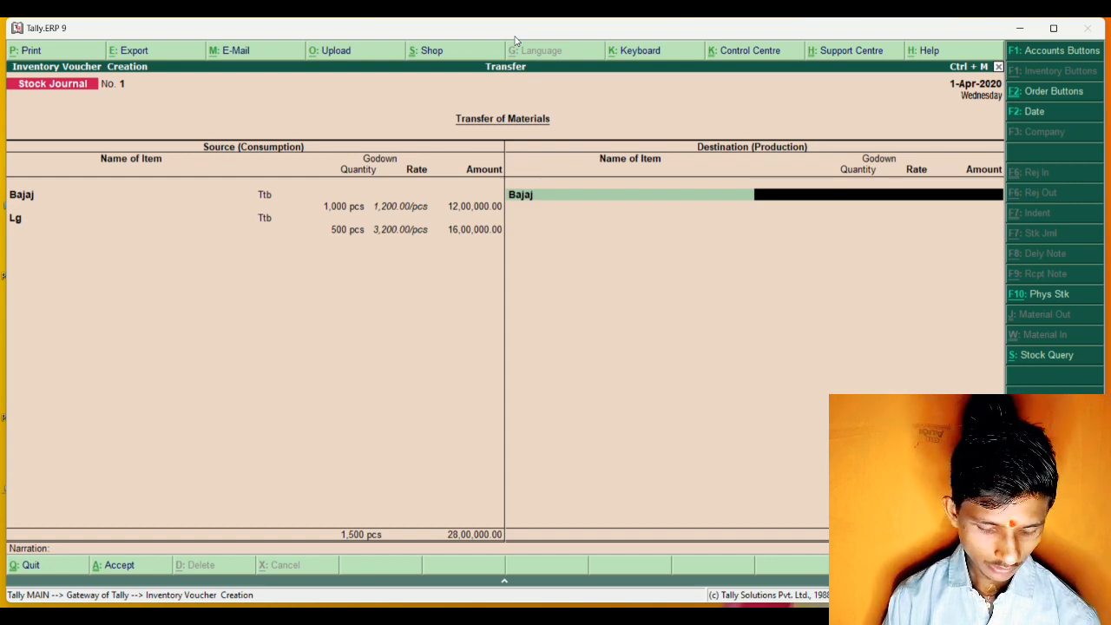
text(T)
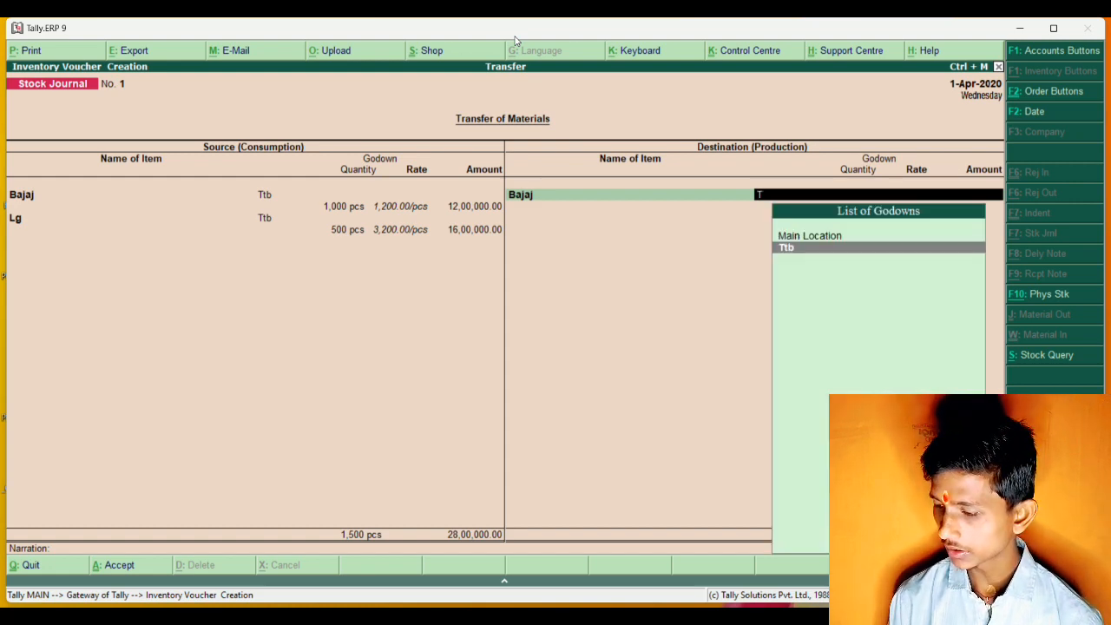
key(Return)
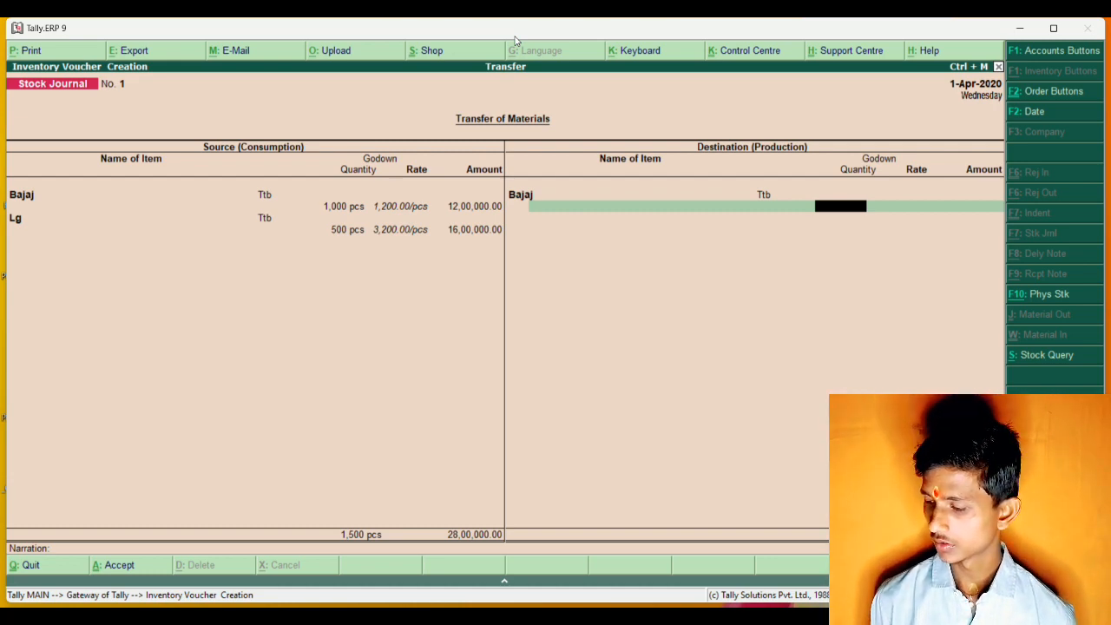
text(400)
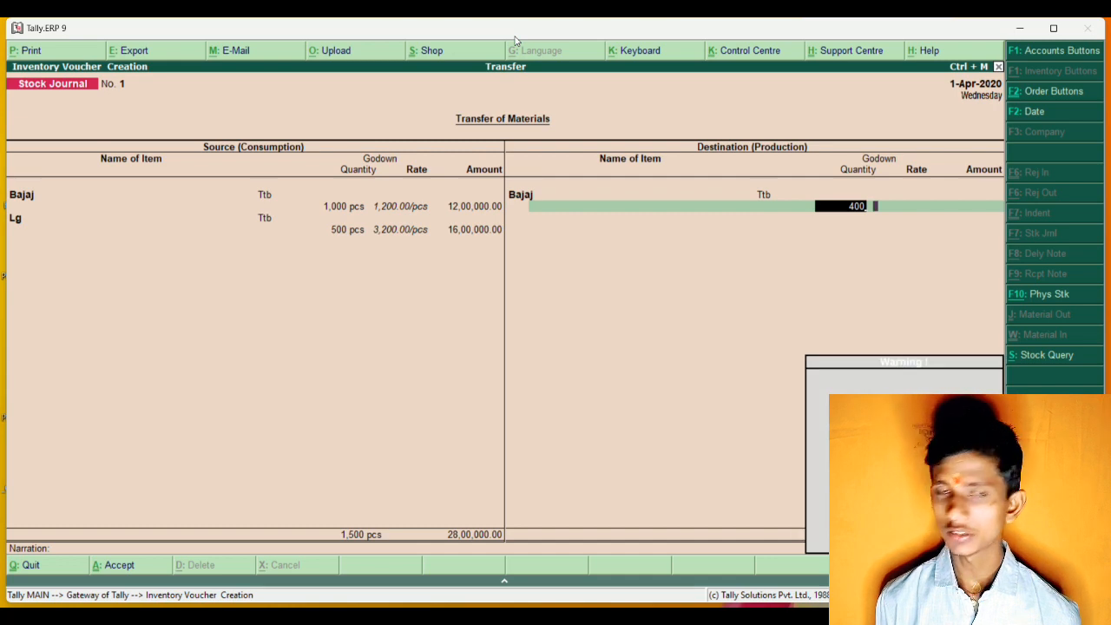
key(Return)
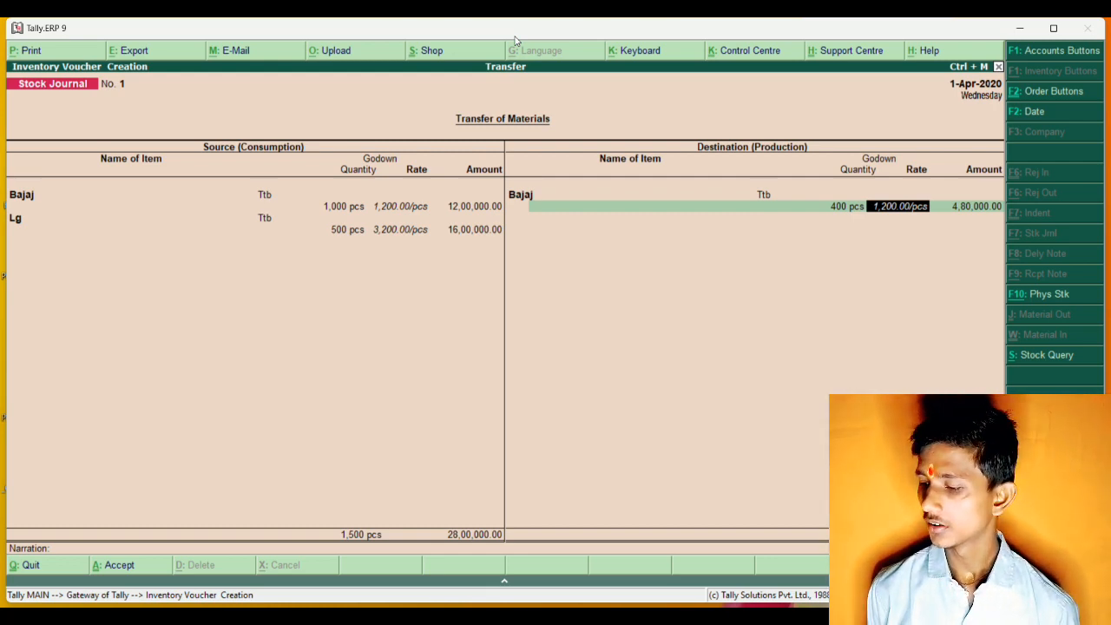
key(Return)
key(Return)
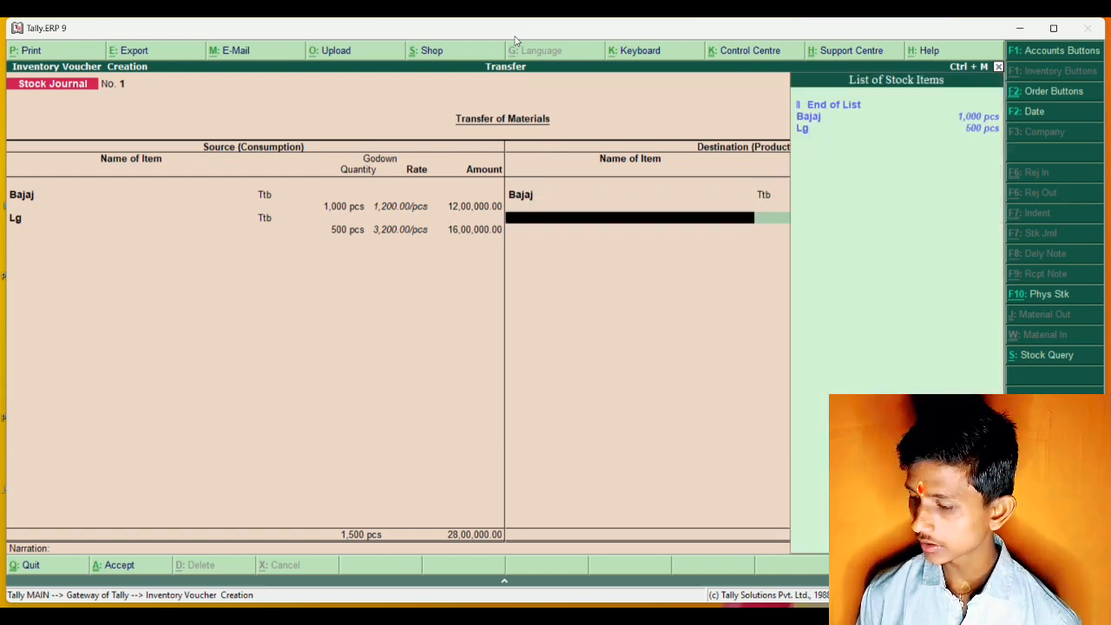
Add Lg as the second destination item with godown Ttb and 165 pcs, keeping the prefilled rate and amount.
key(Down)
key(Down)
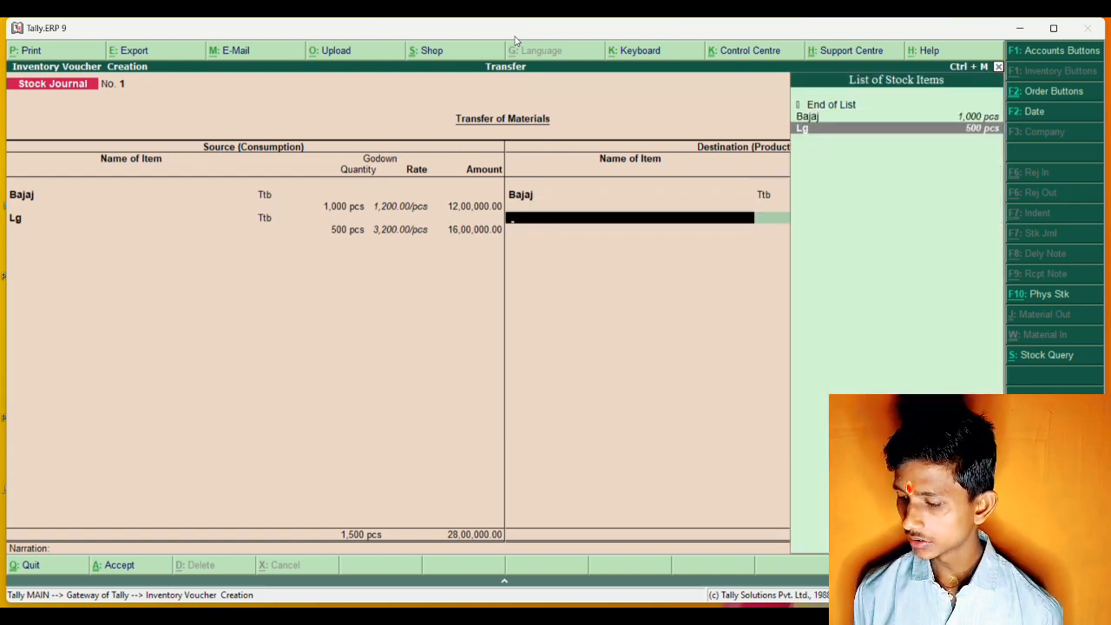
key(Return)
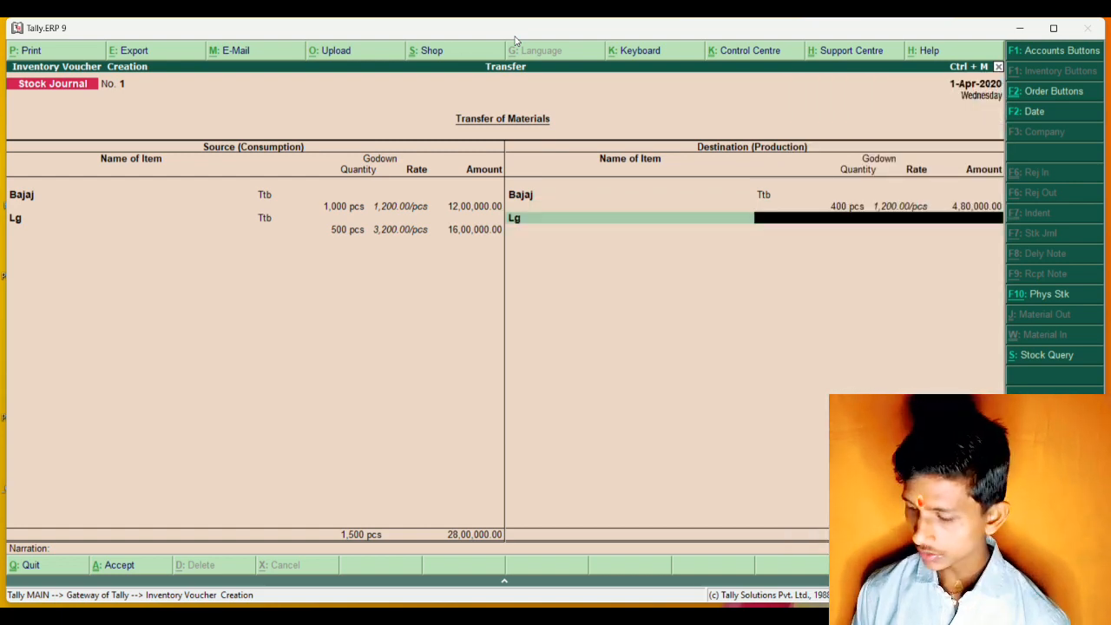
text(Tt)
key(Return)
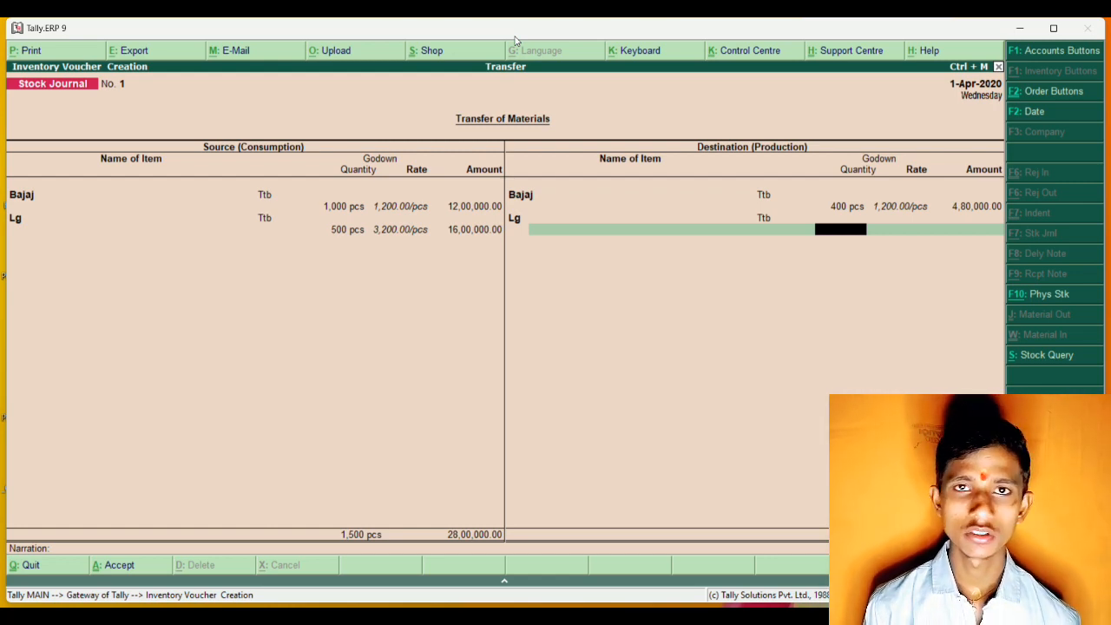
text(165)
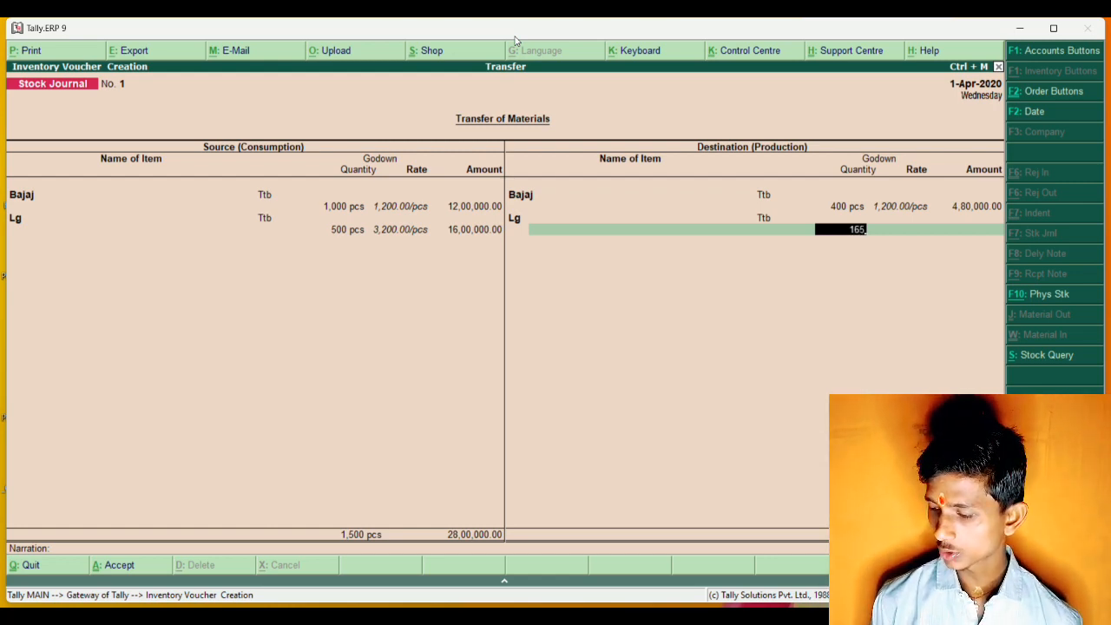
key(Return)
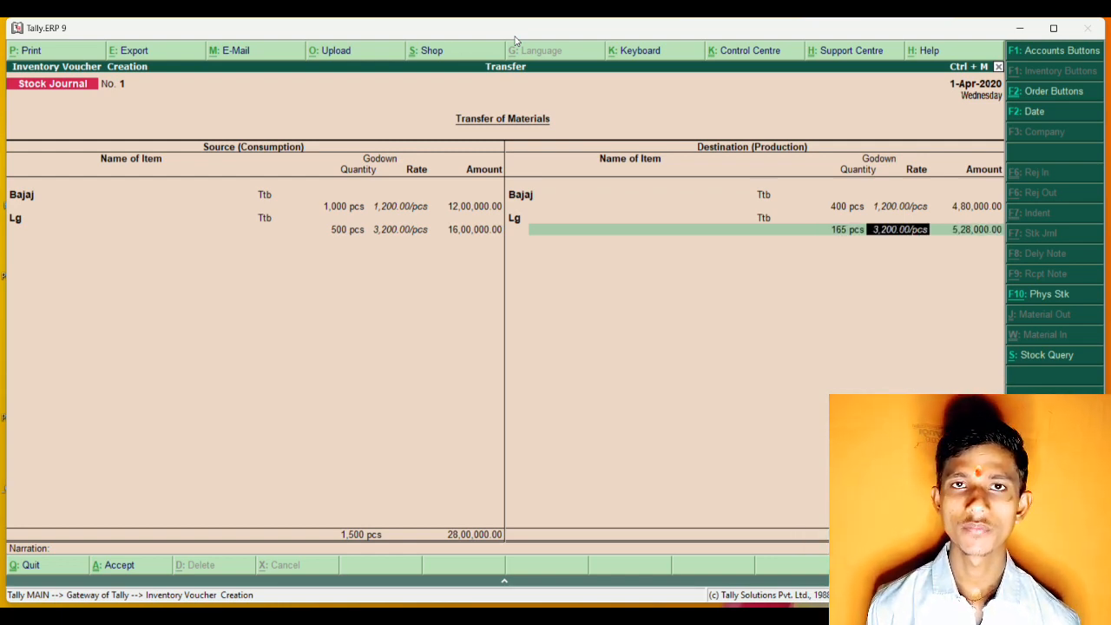
key(Return)
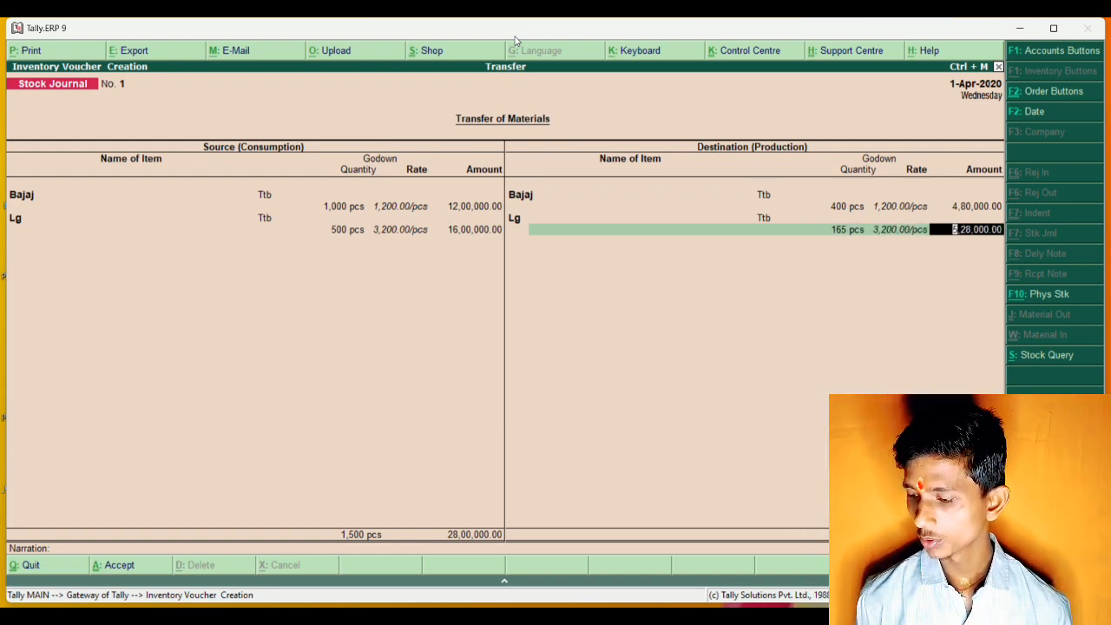
key(Return)
key(Return)
key(Return)
key(Return)
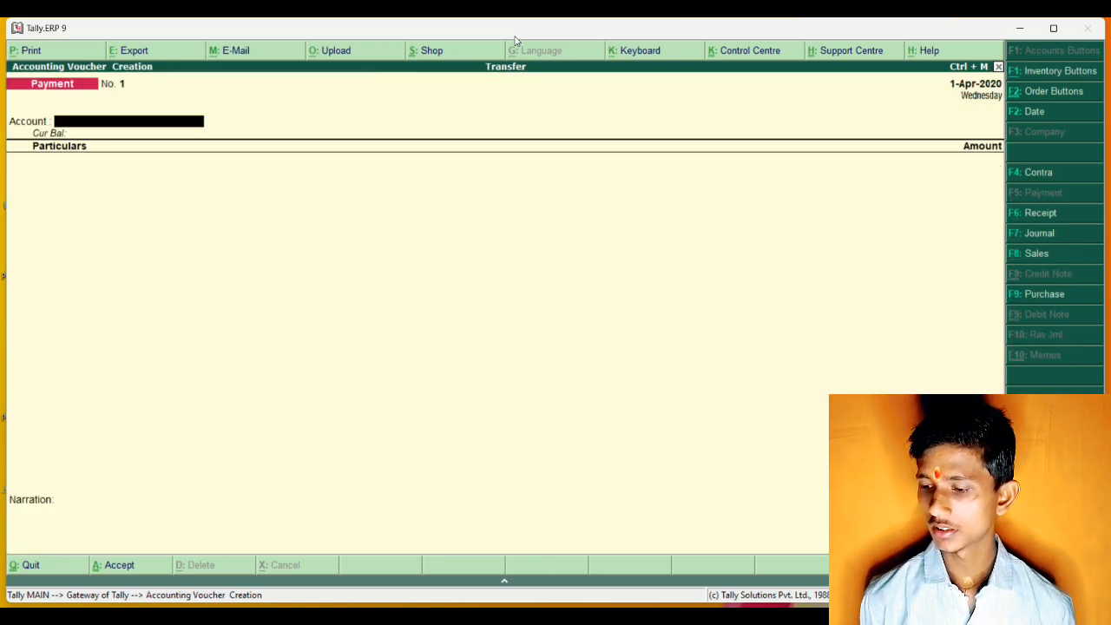
End the destination item list, save the stock journal without a narration, and return to the Gateway of Tally.
key(Escape)
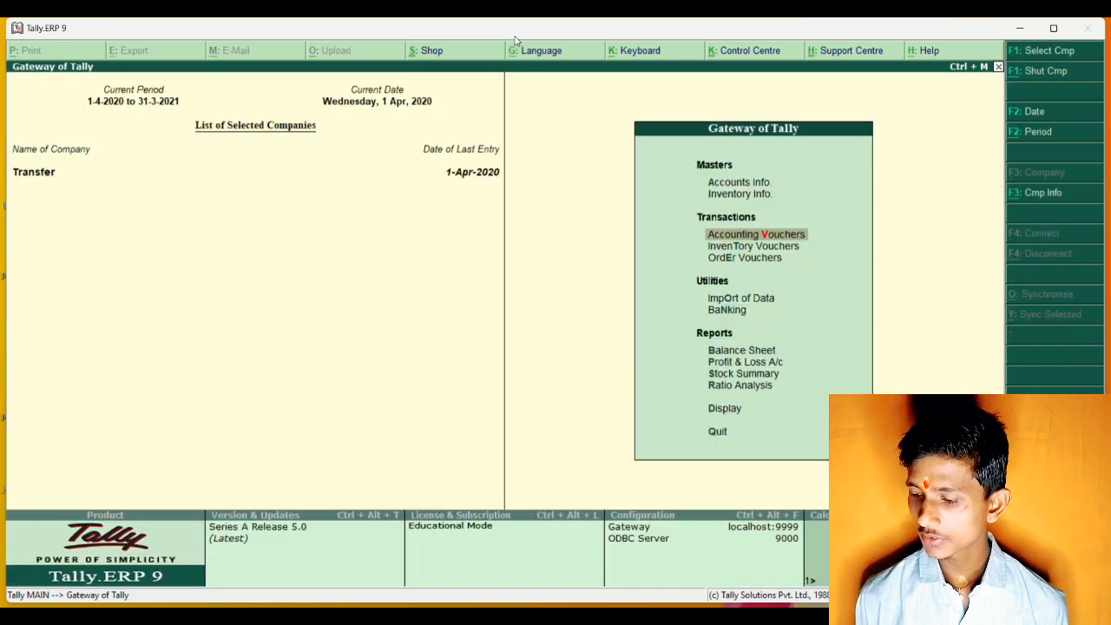
key(Escape)
key(Escape)
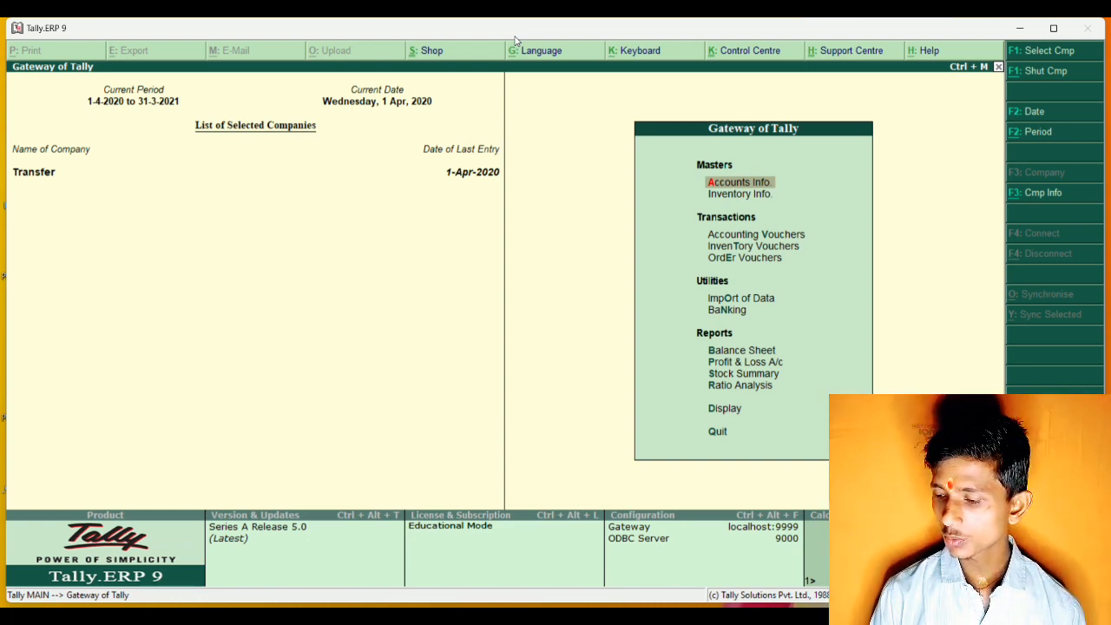
Open the Day Book and review the Purchase voucher and its print settings without printing it.
key(d)
key(y)
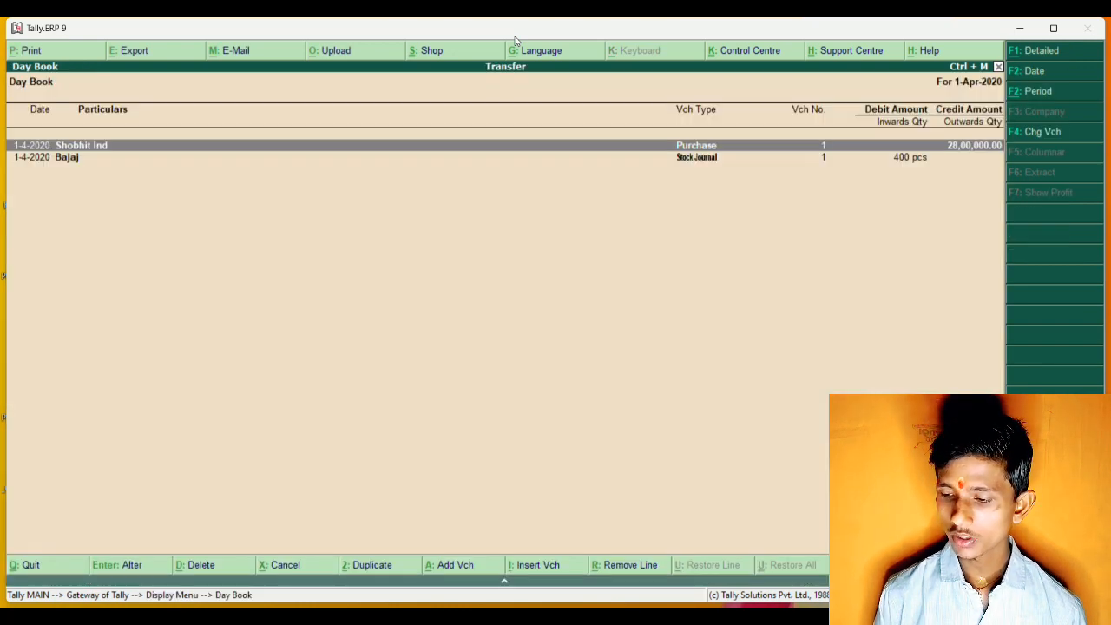
key(Return)
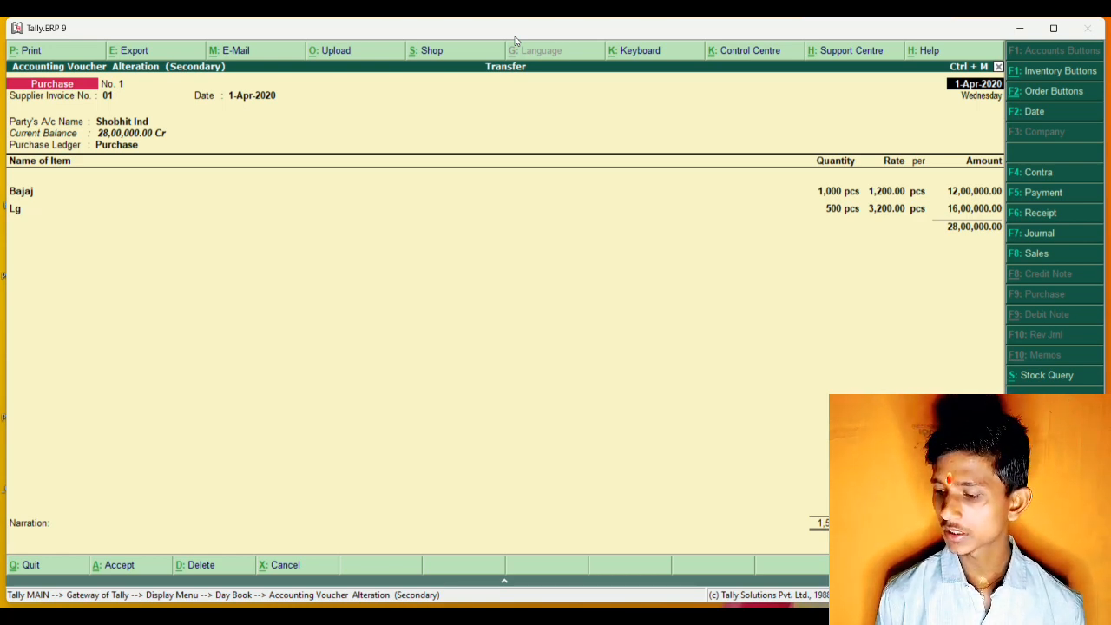
key(alt+p)
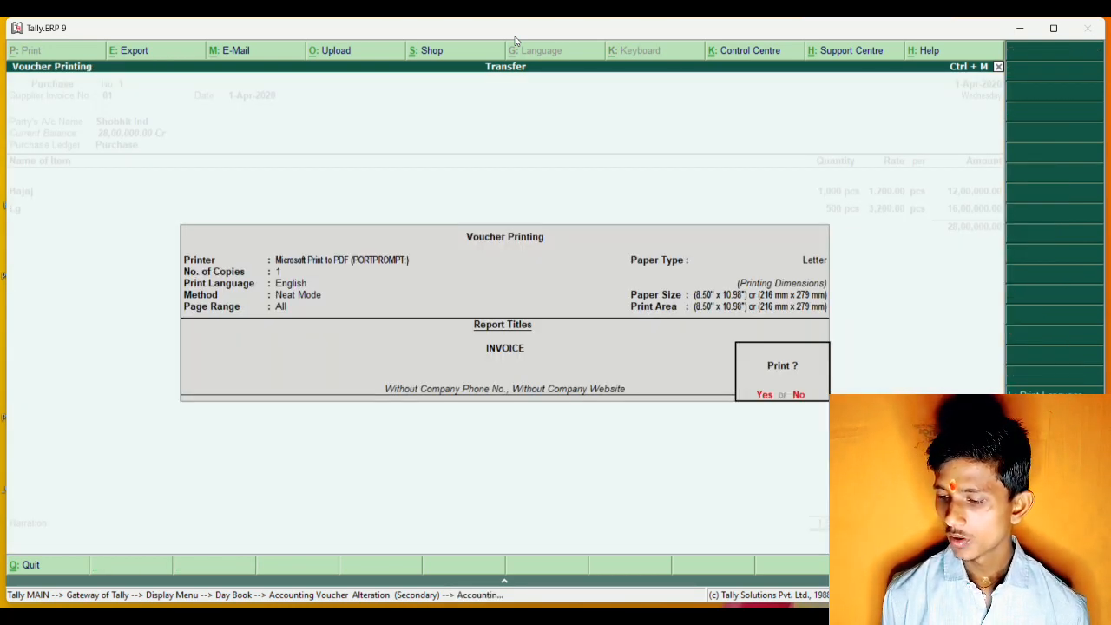
key(Escape)
key(Escape)
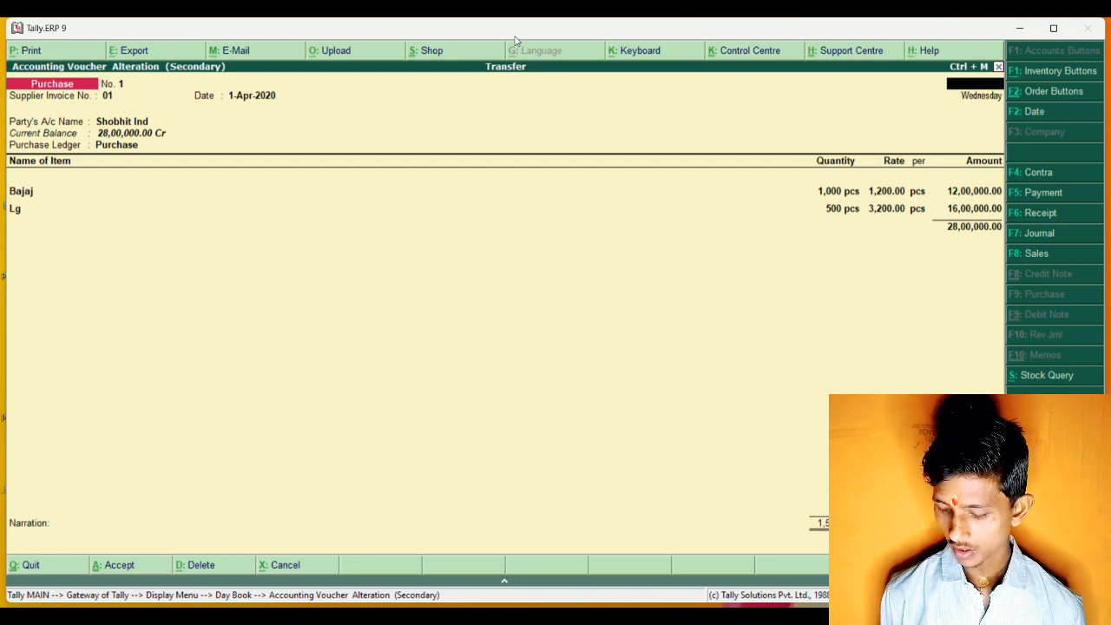
key(Escape)
Review the Stock Journal voucher from the Day Book along with its print settings without printing it.
key(Down)
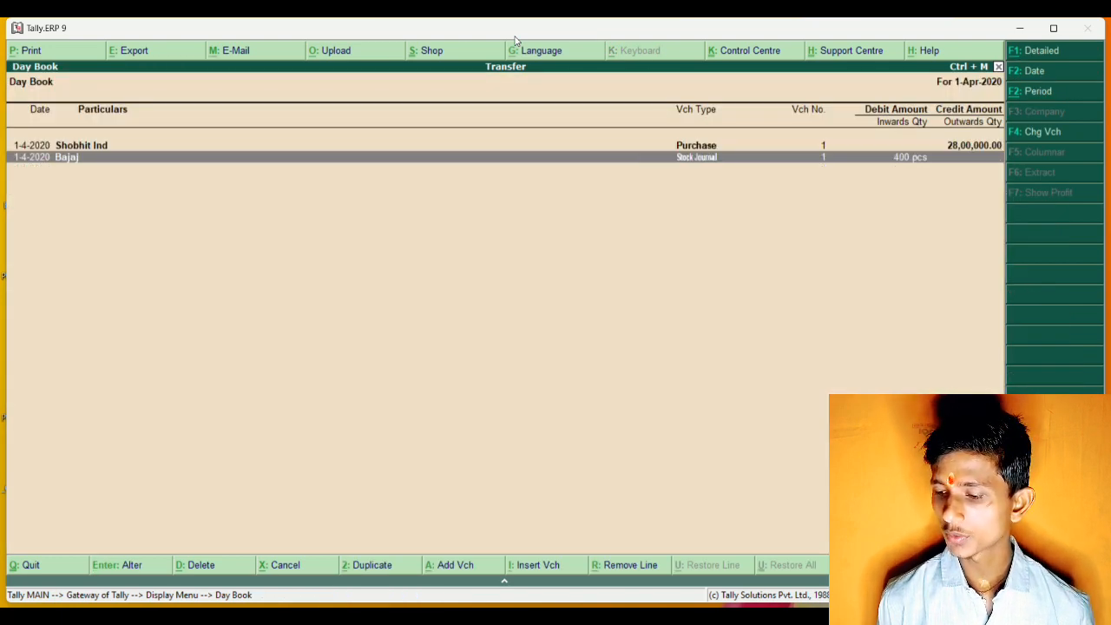
key(Return)
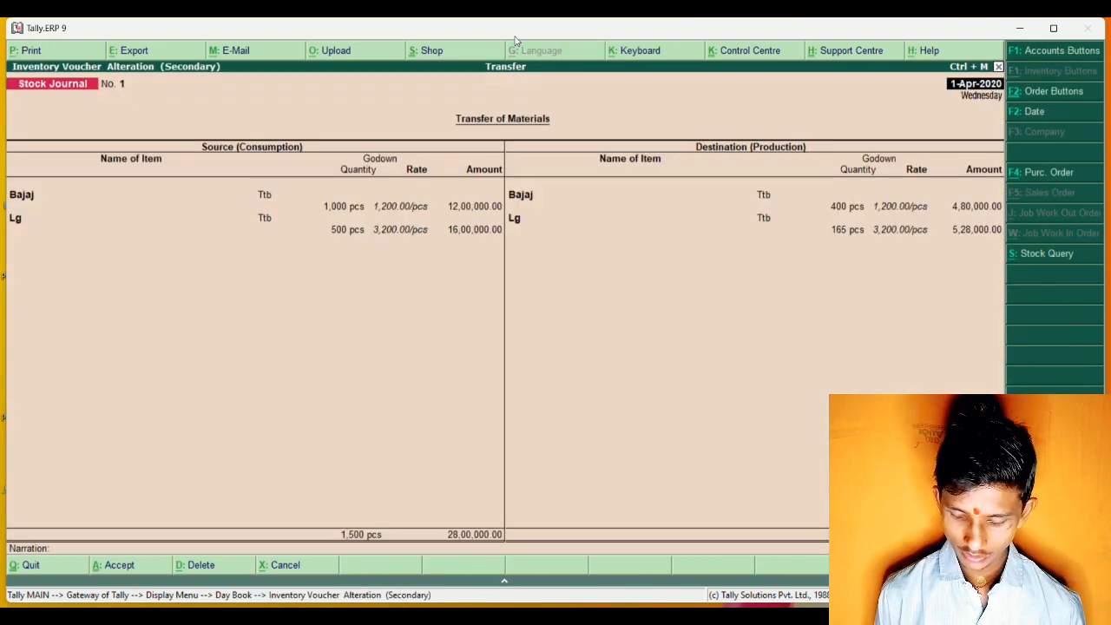
key(alt+p)
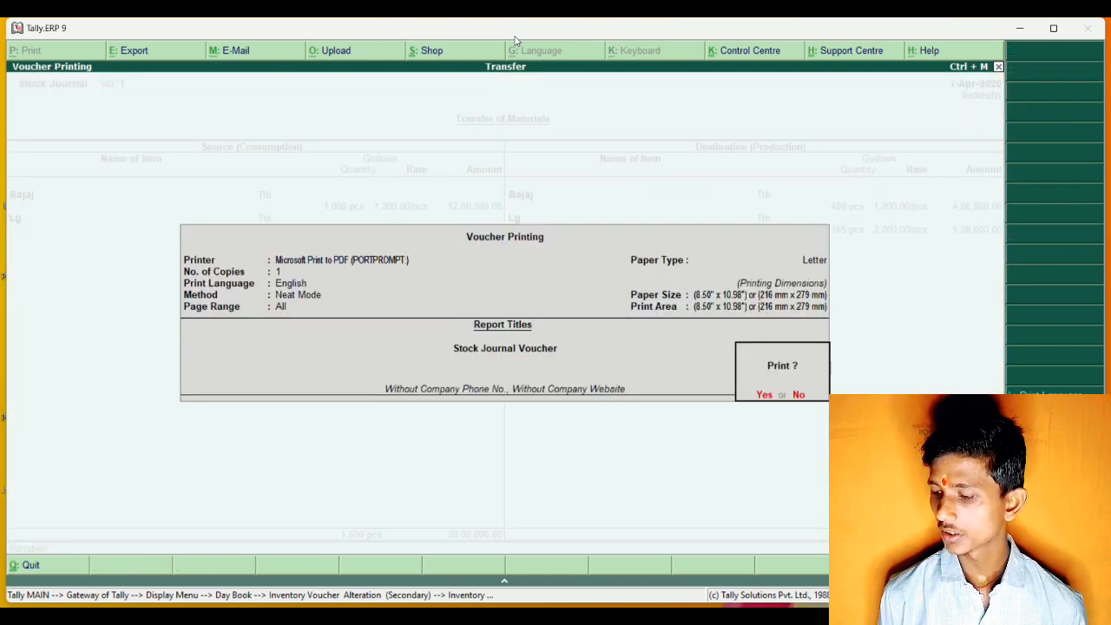
key(Escape)
key(Escape)
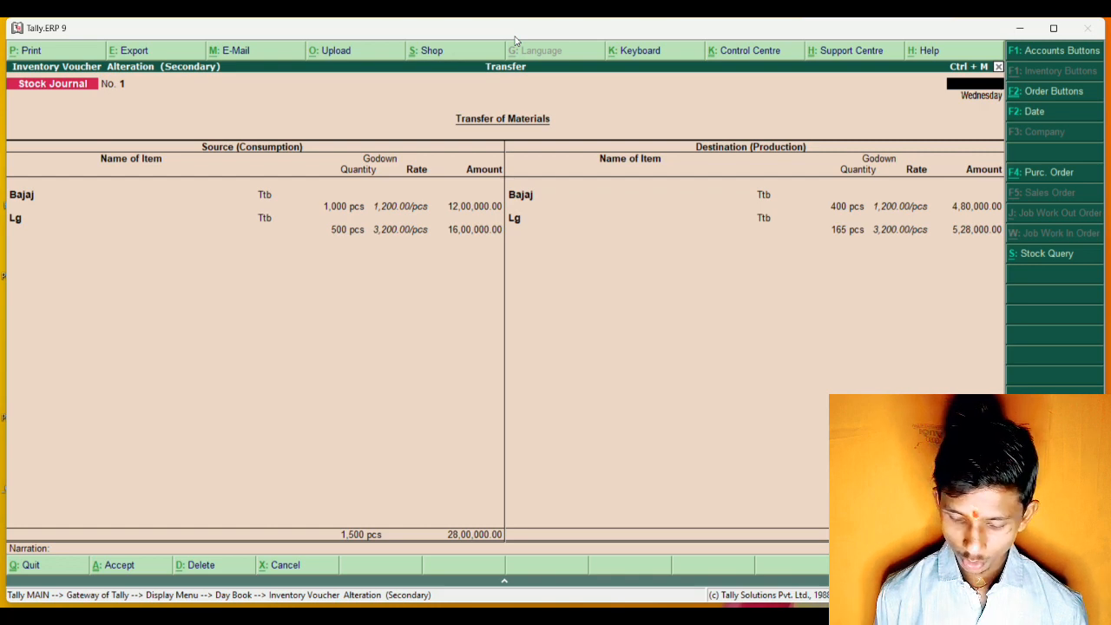
key(Escape)
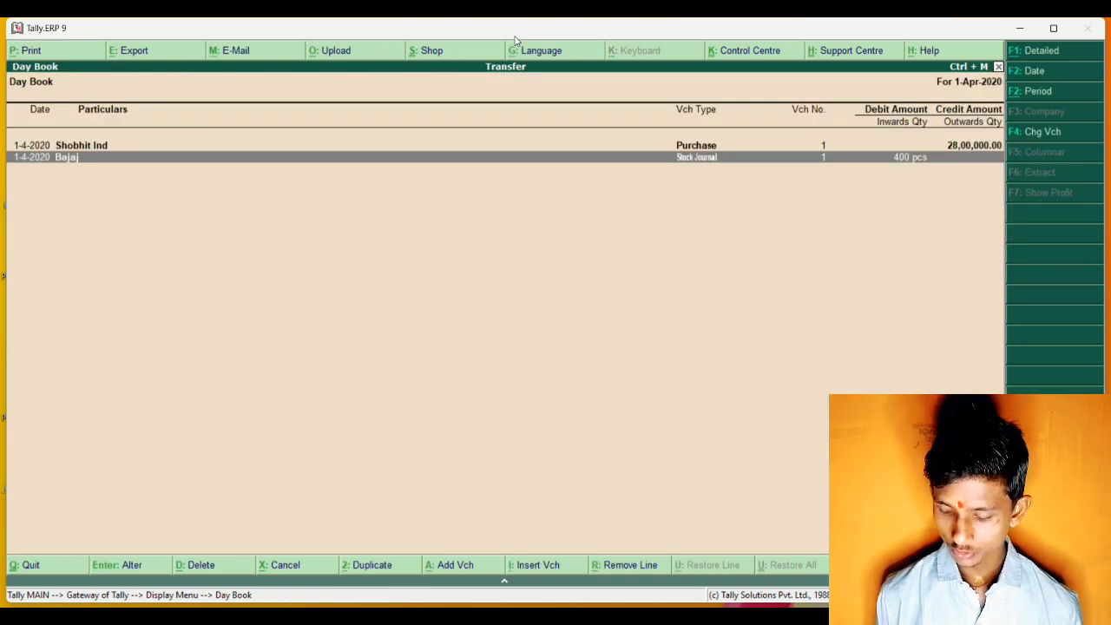
key(Up)
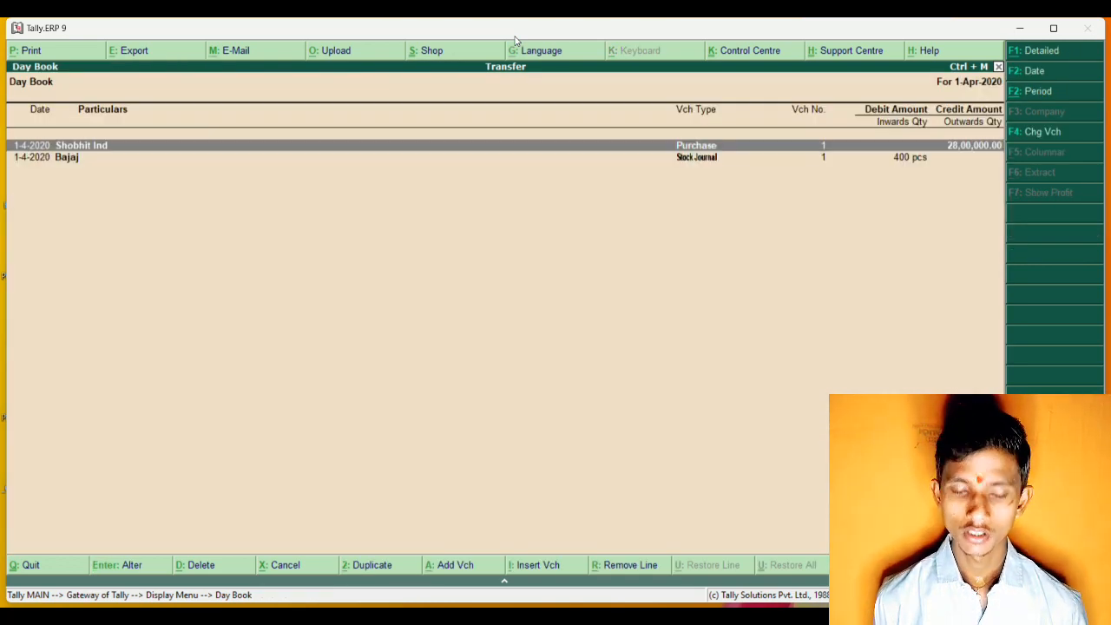
key(Down)
key(Up)
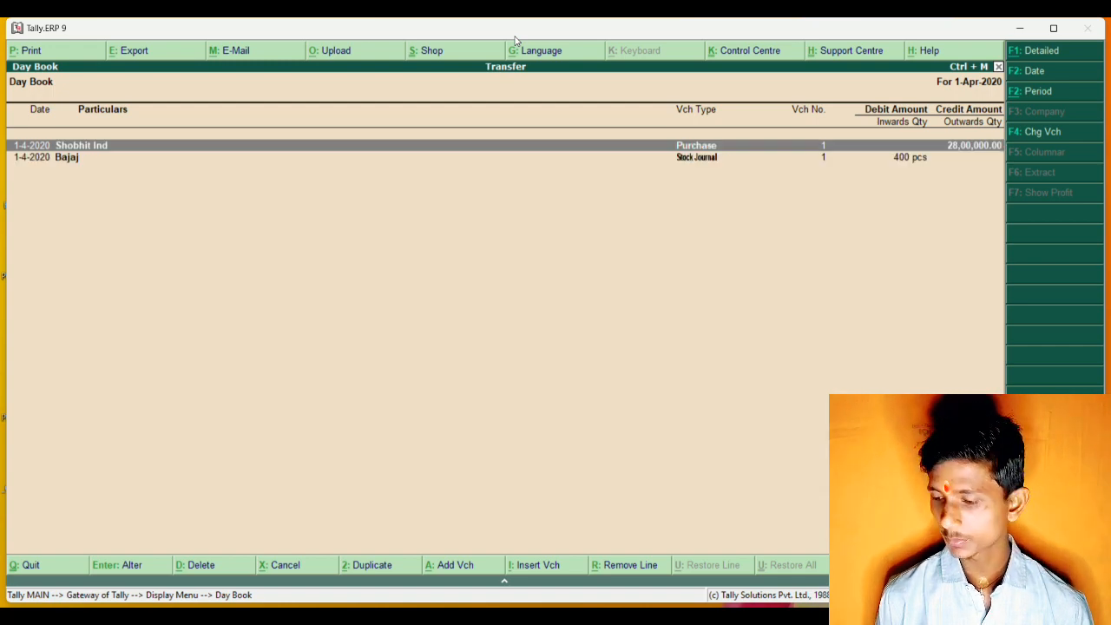
key(alt+p)
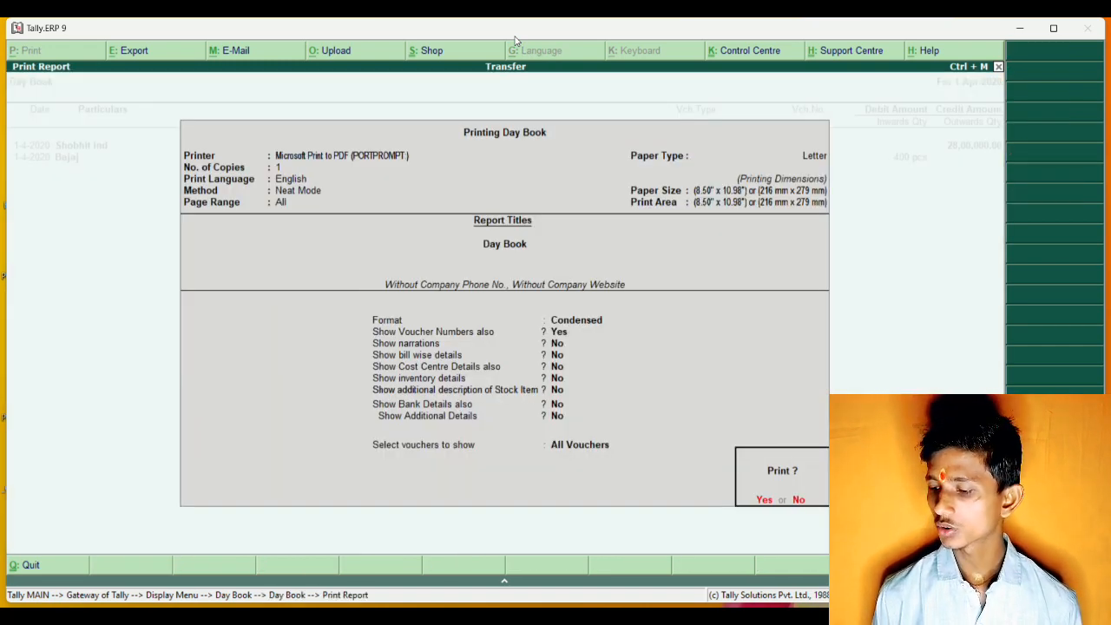
key(Return)
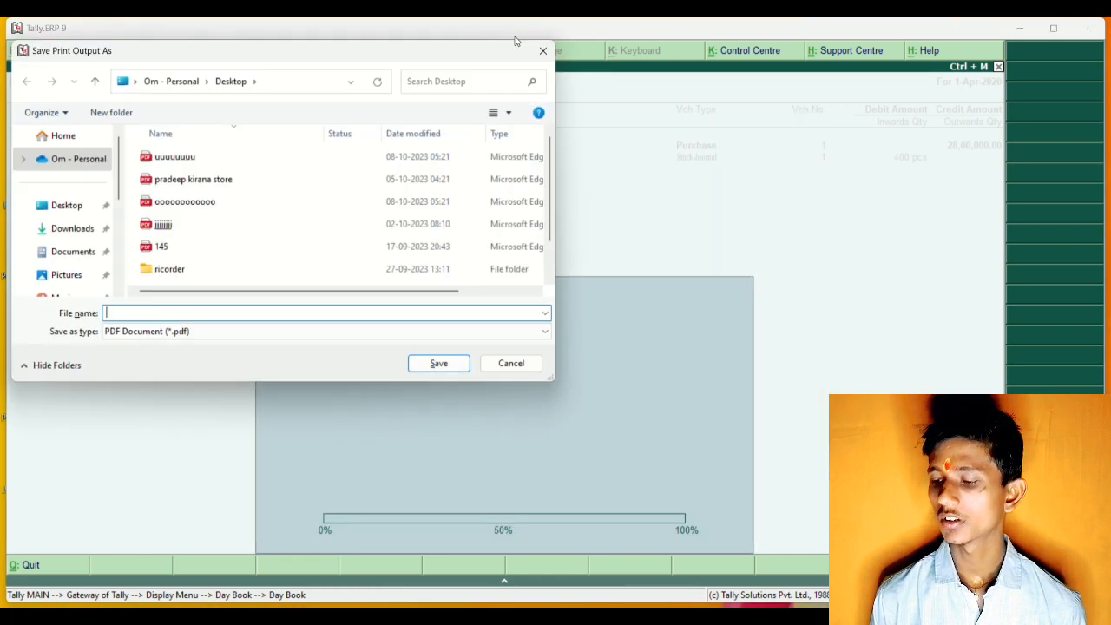
key(Escape)
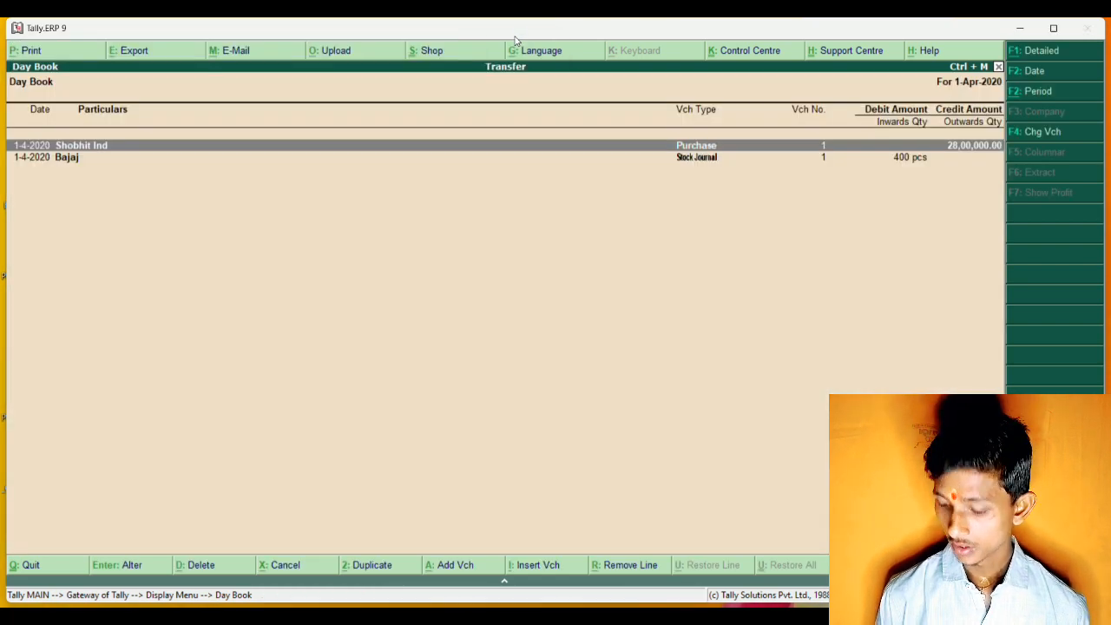
Print the Stock Journal voucher from the Day Book to a PDF on the Desktop named jlohyilgk.uugvli.
key(Down)
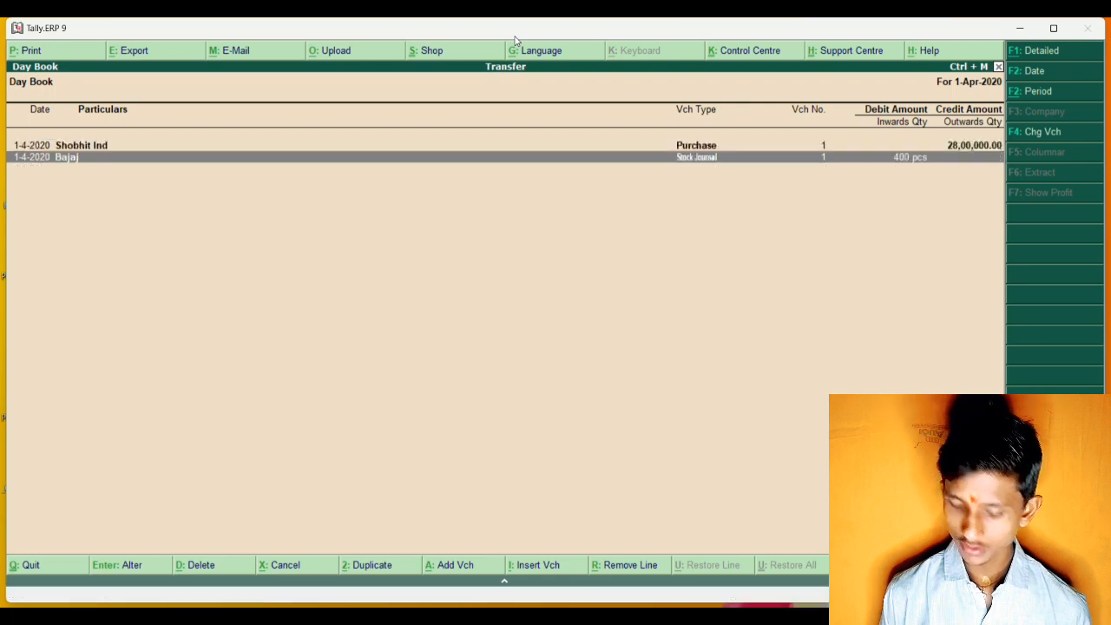
key(Return)
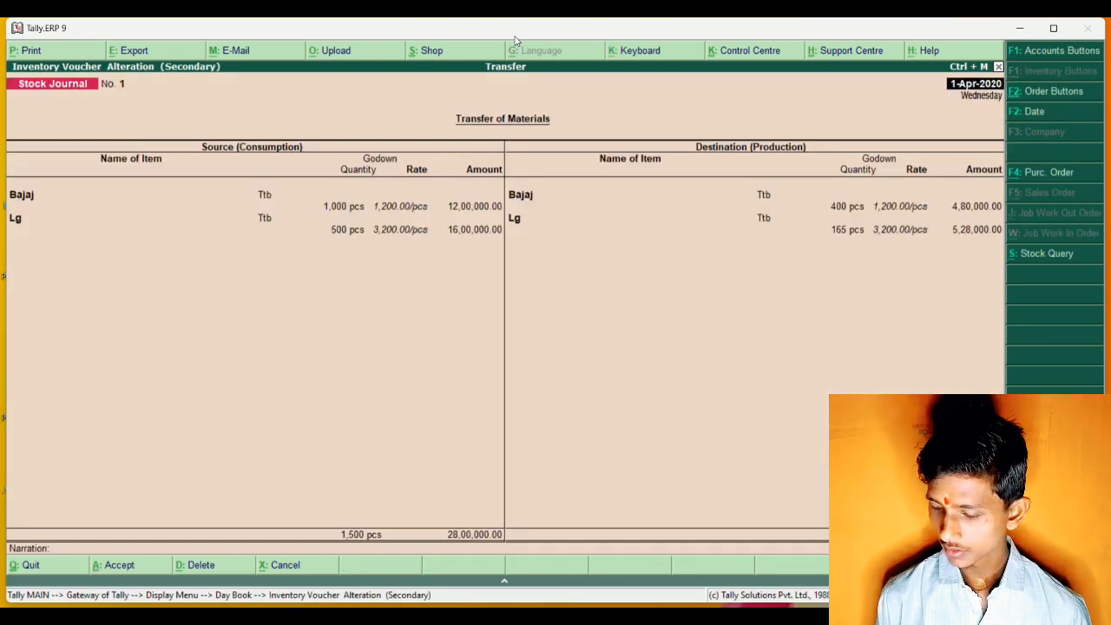
key(alt+p)
key(Return)
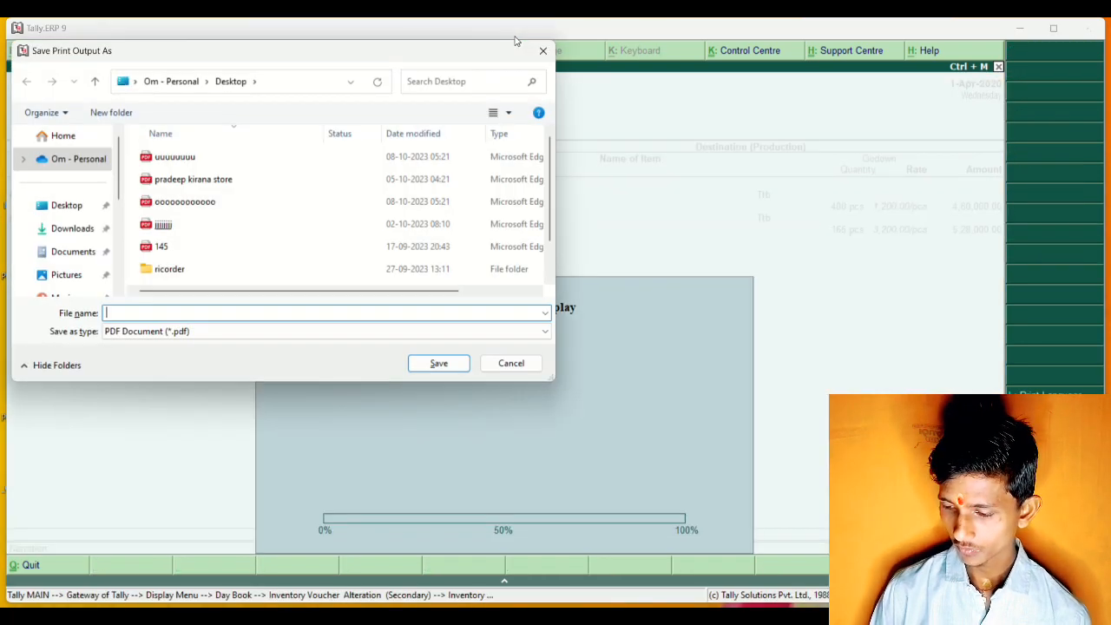
text(jlohyilgk.uugvli)
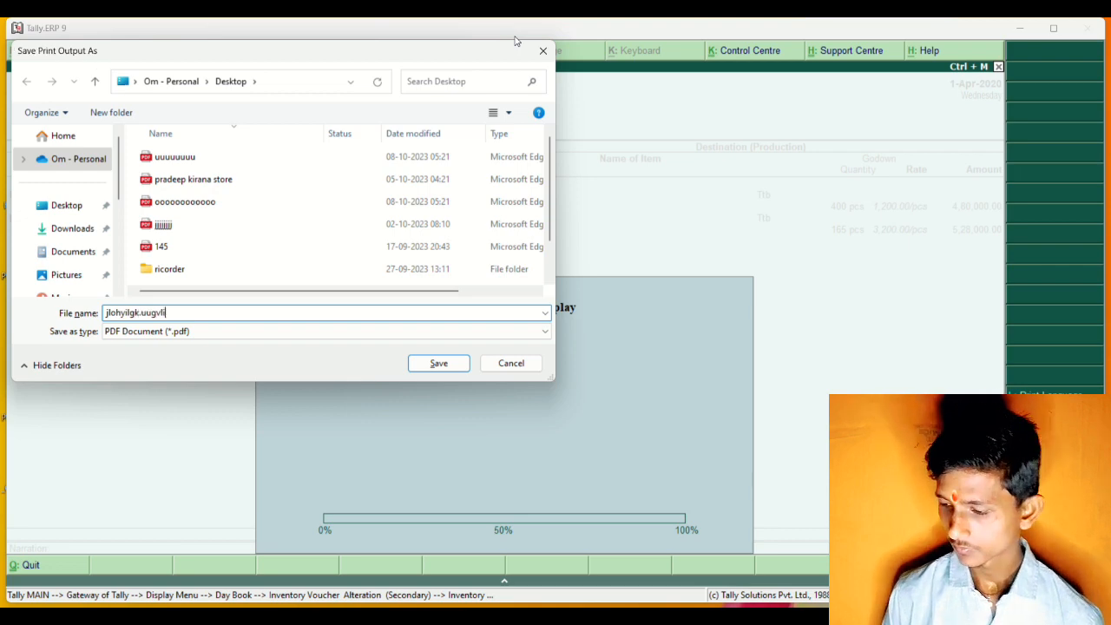
key(Return)
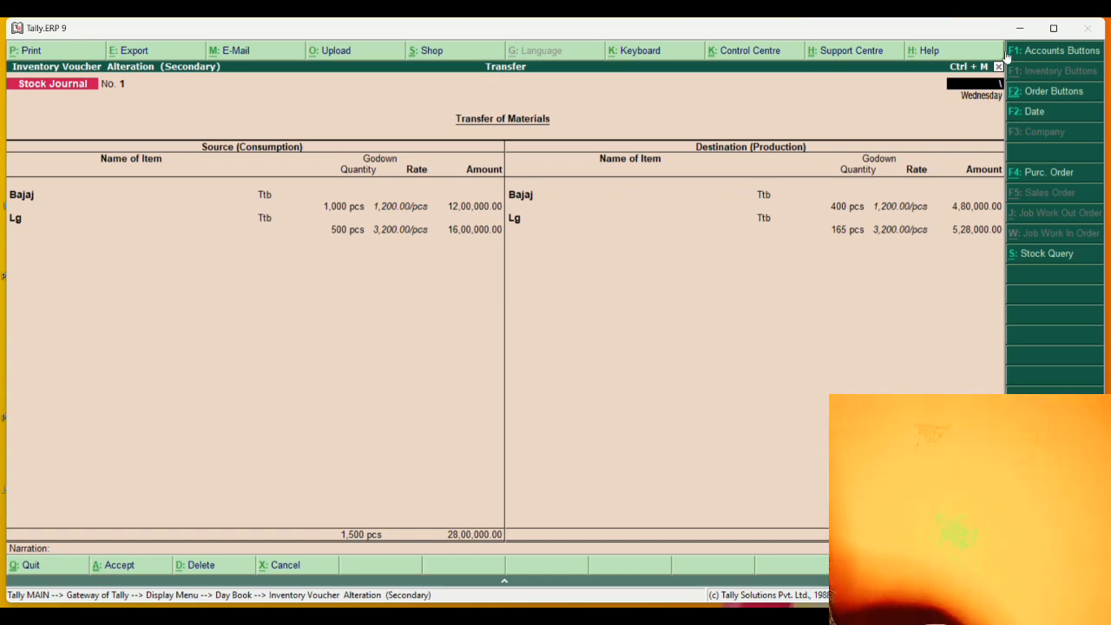
Open jlohyilgk.uugvli.pdf from the desktop and examine the voucher's source and destination items, totals and signature lines.
click(1019, 28)
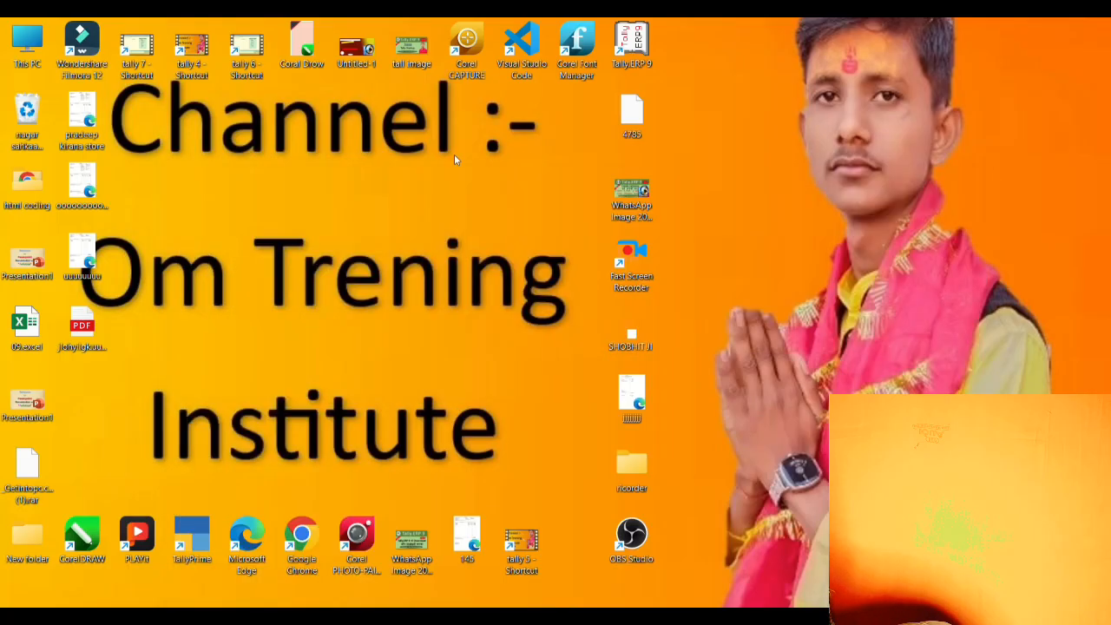
double_click(83, 329)
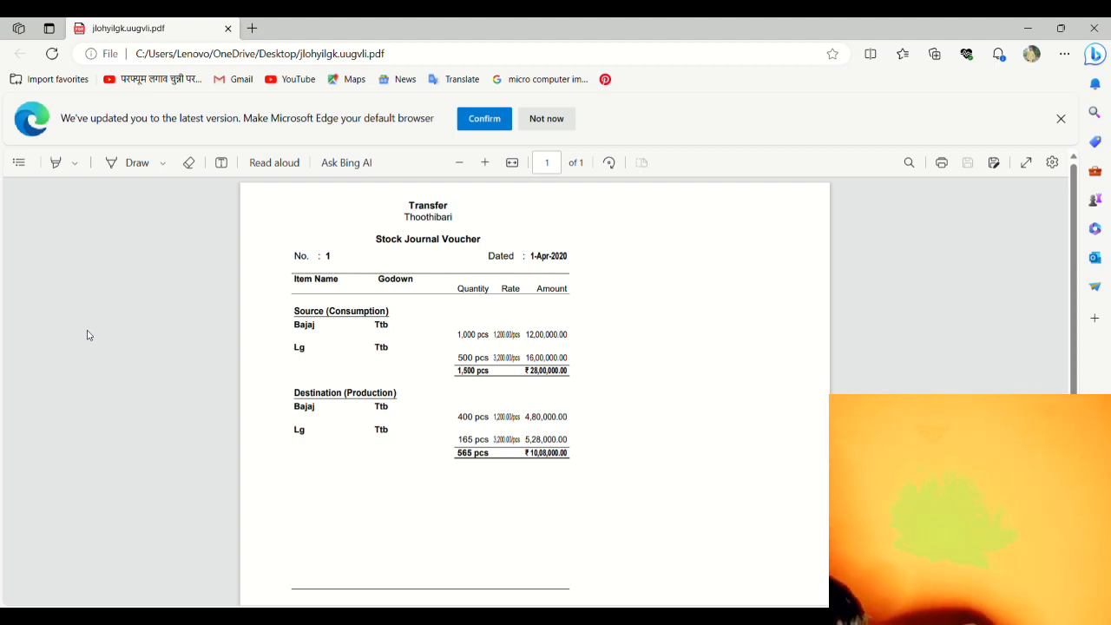
scroll(87, 334, up, 3)
scroll(87, 335, up, 1)
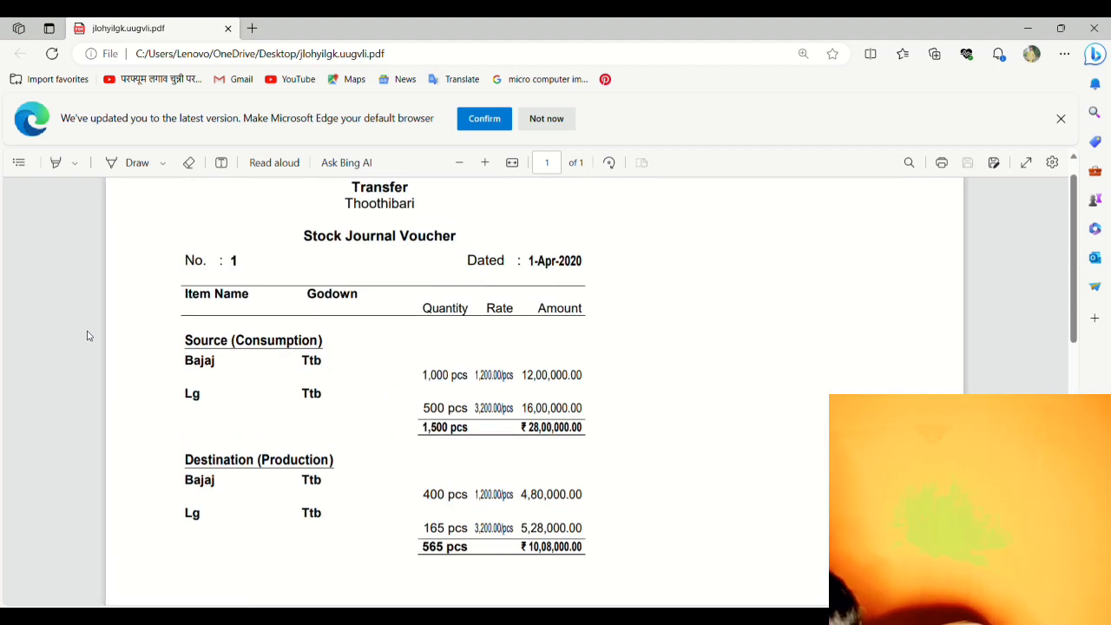
scroll(46, 373, up, 1)
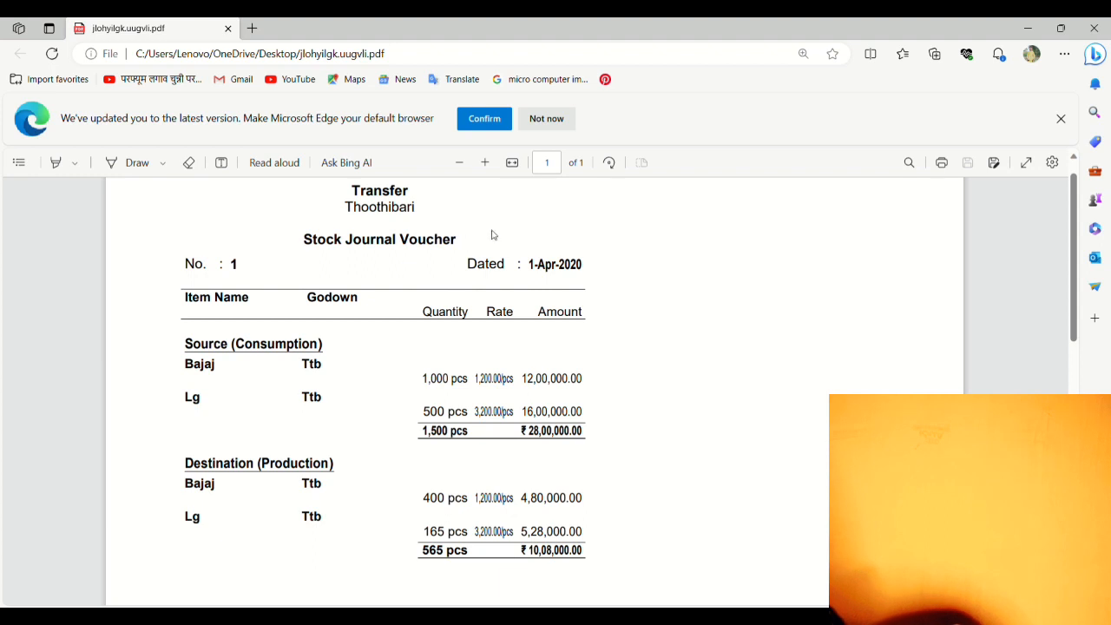
click(511, 162)
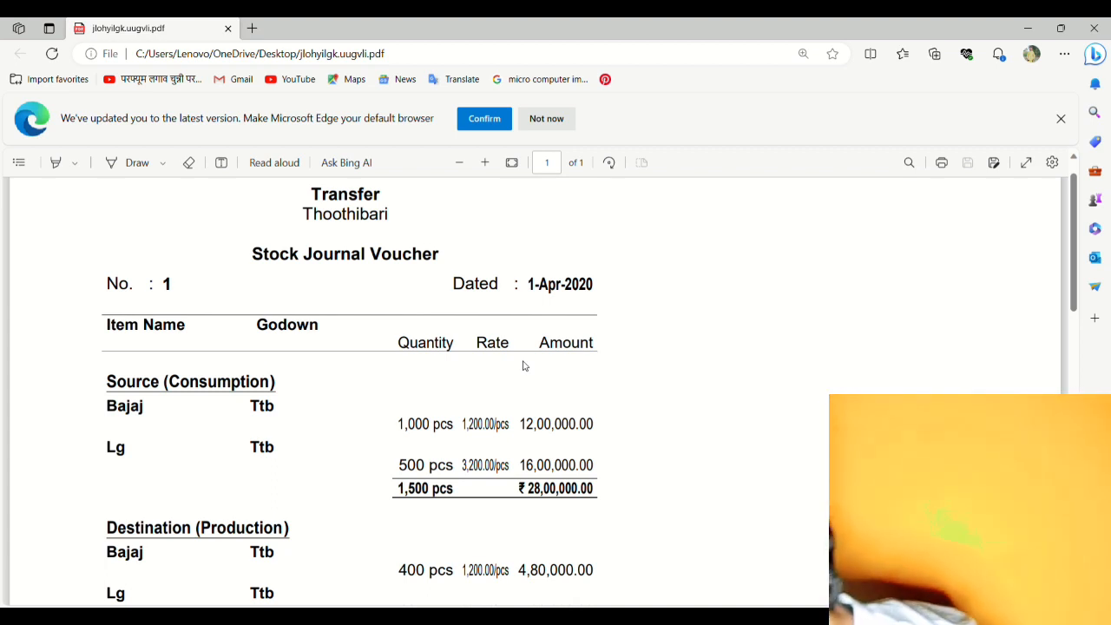
scroll(523, 365, down, 2)
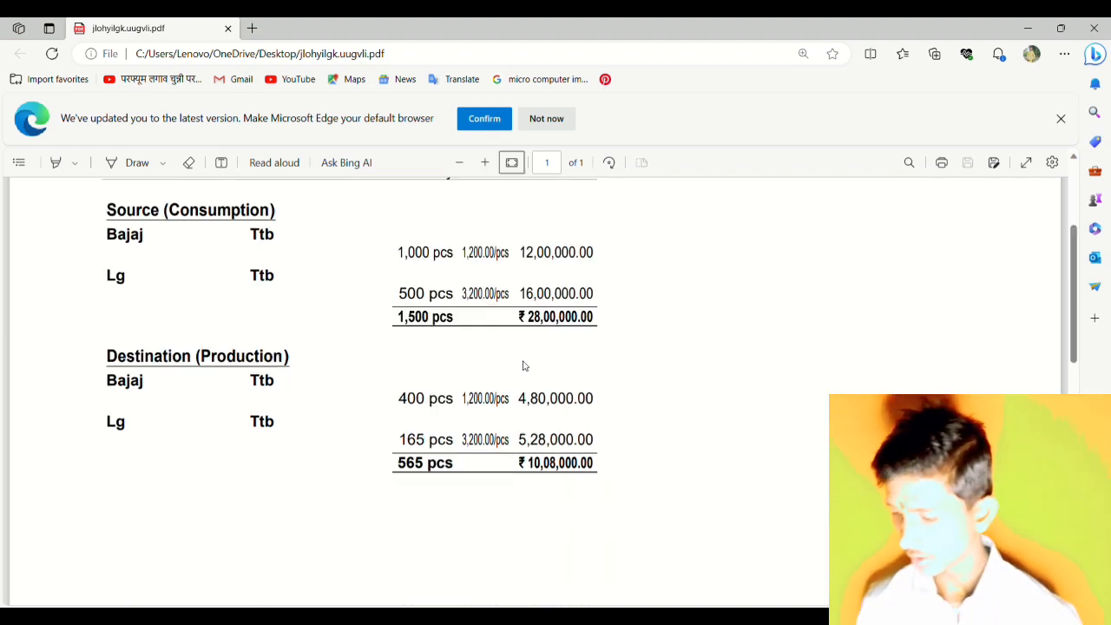
scroll(524, 365, down, 1)
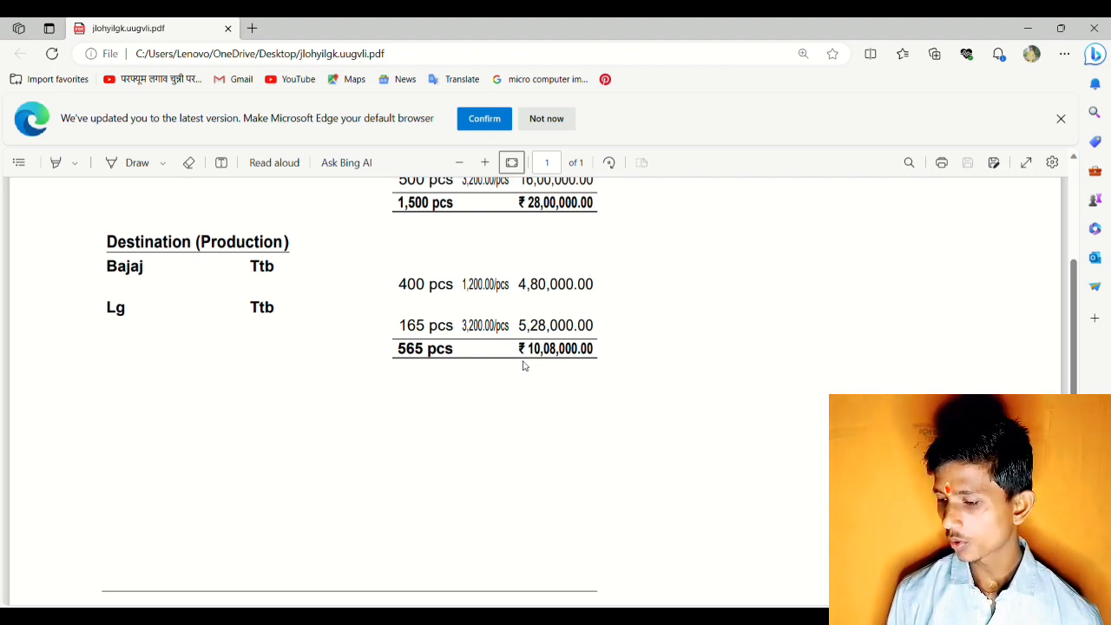
scroll(523, 365, down, 4)
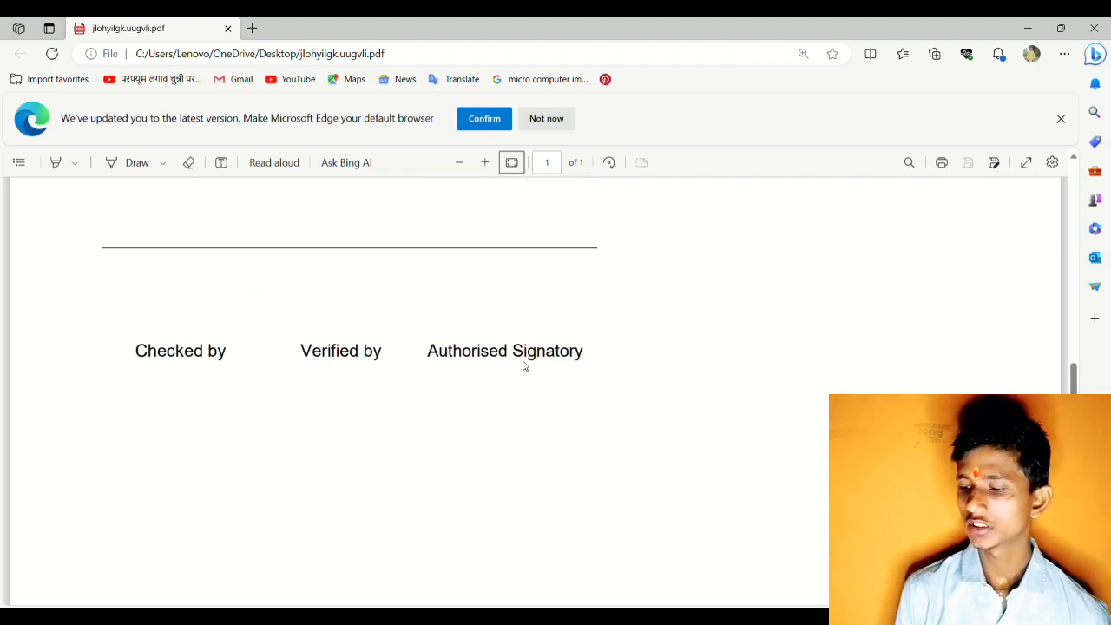